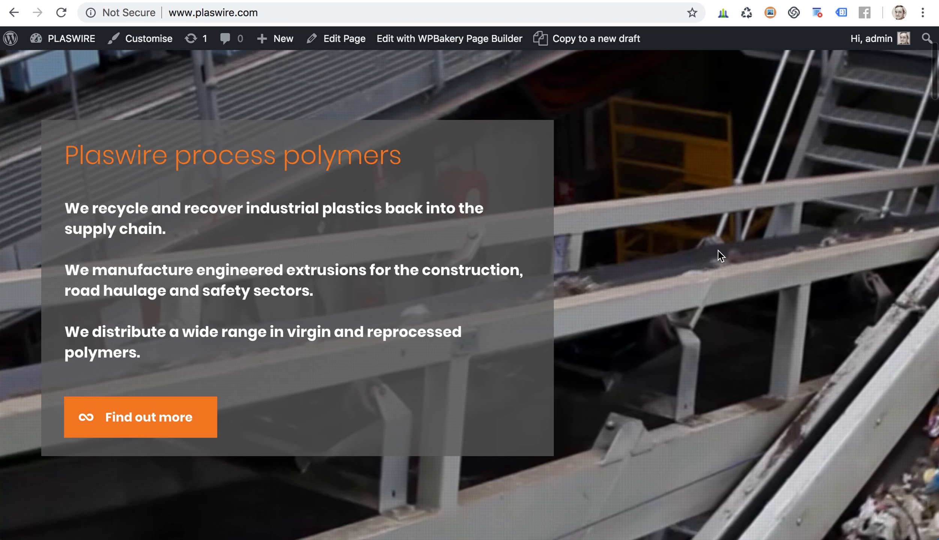
# - Review the live home page from the hero banner through to the Plaswire Ltd on CoFunder video section
pyautogui.scroll(-3, 529, 269)
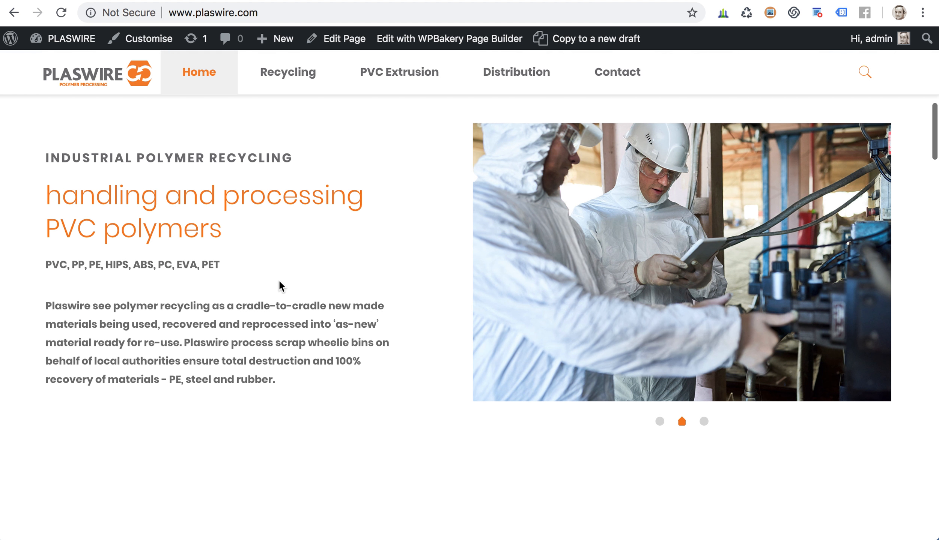
pyautogui.scroll(-9, 279, 279)
pyautogui.scroll(-2, 200, 282)
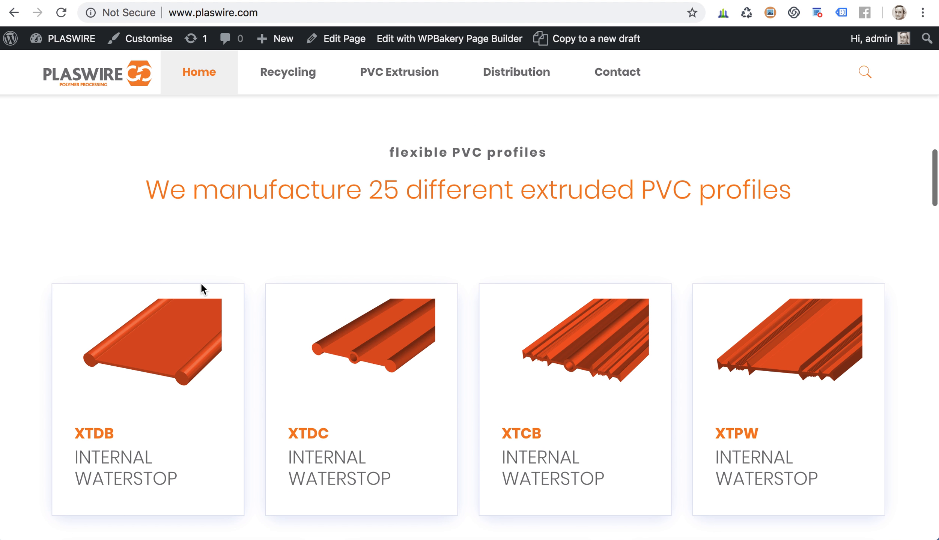
pyautogui.scroll(-4, 200, 283)
pyautogui.scroll(-20, 201, 288)
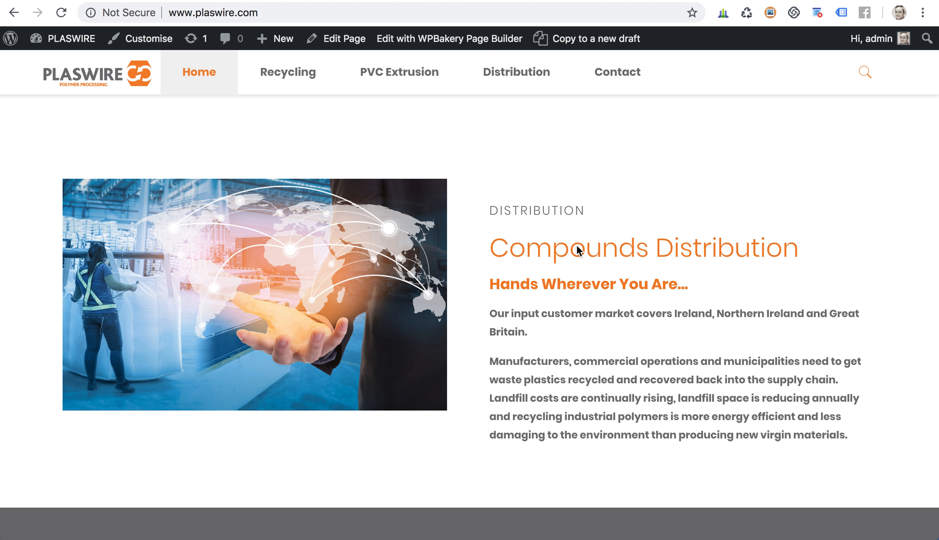
pyautogui.scroll(-6, 577, 248)
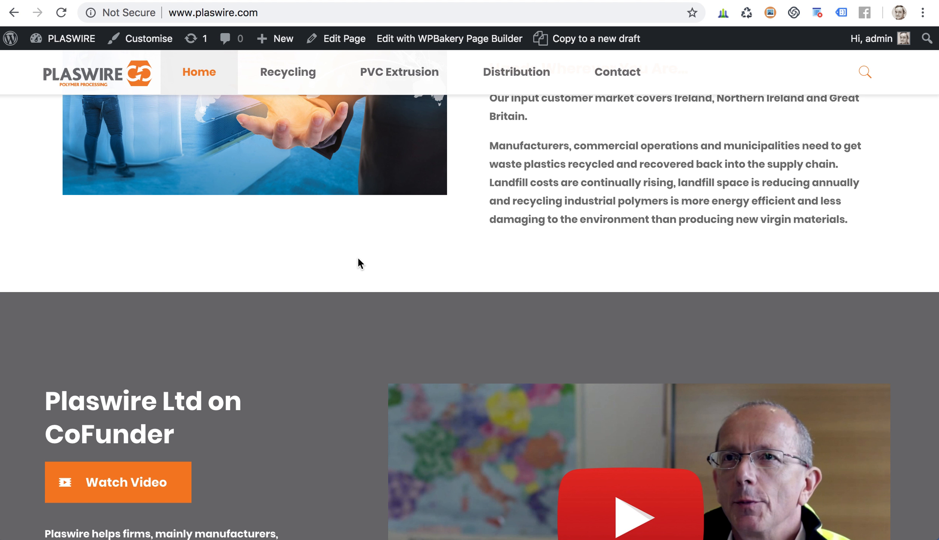
pyautogui.scroll(-4, 233, 312)
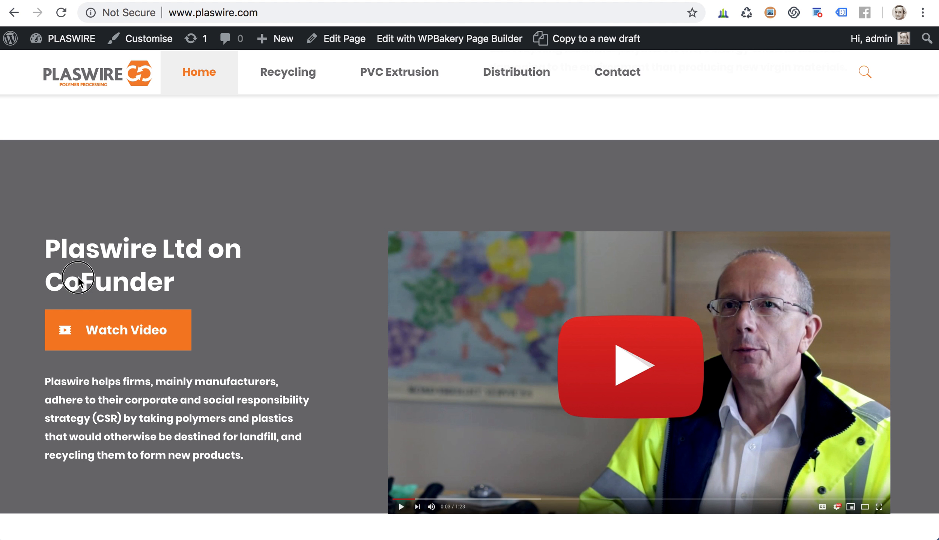
# - Open the home page for editing and look through its builder sections as far as the external waterstop items
pyautogui.click(345, 49)
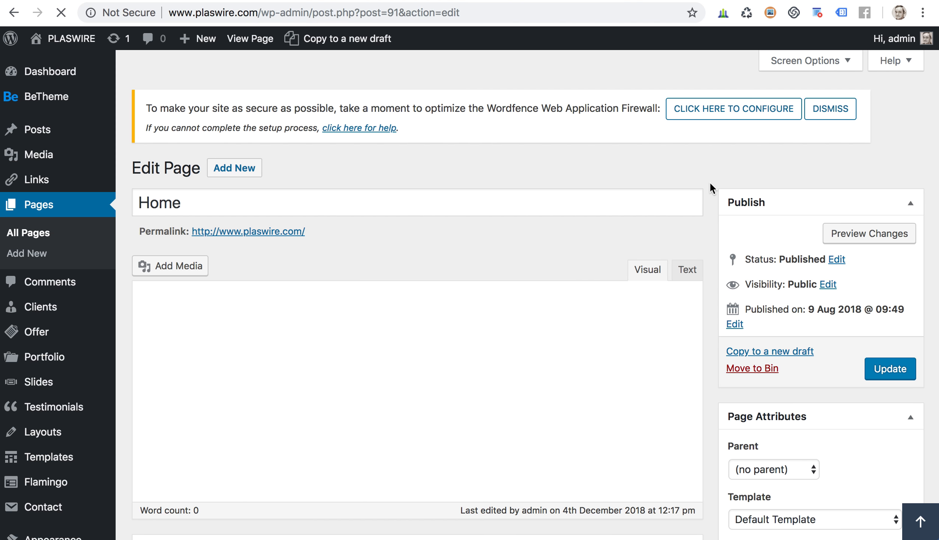
pyautogui.scroll(-5, 710, 184)
pyautogui.scroll(-10, 709, 184)
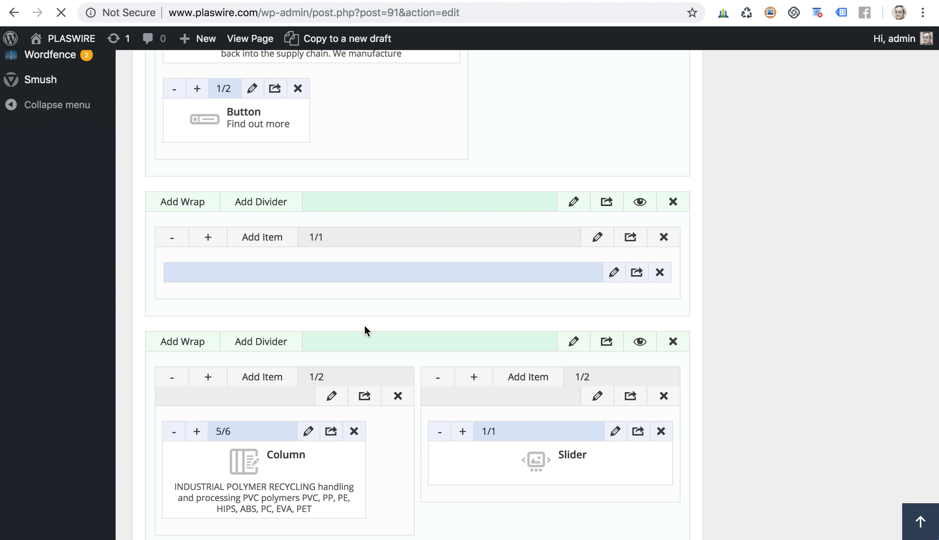
pyautogui.scroll(-15, 364, 325)
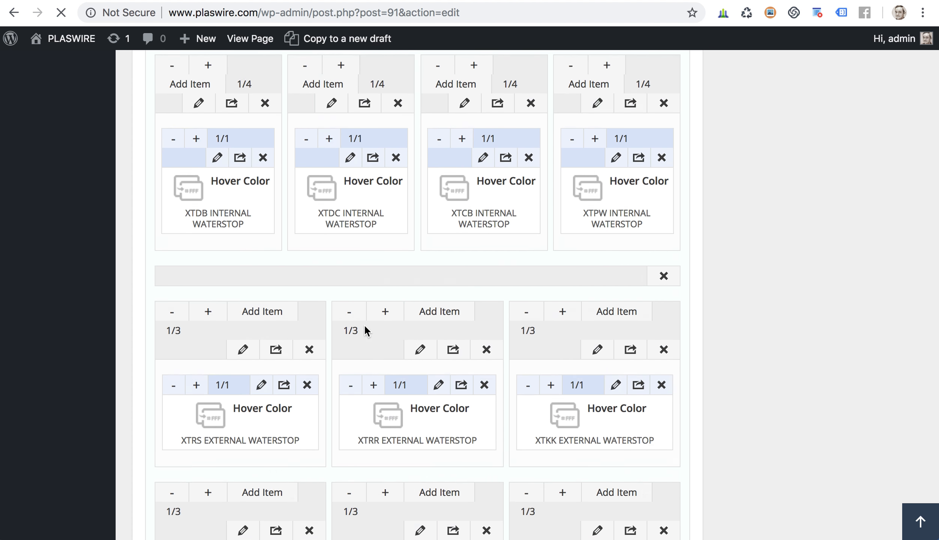
pyautogui.scroll(-3, 364, 325)
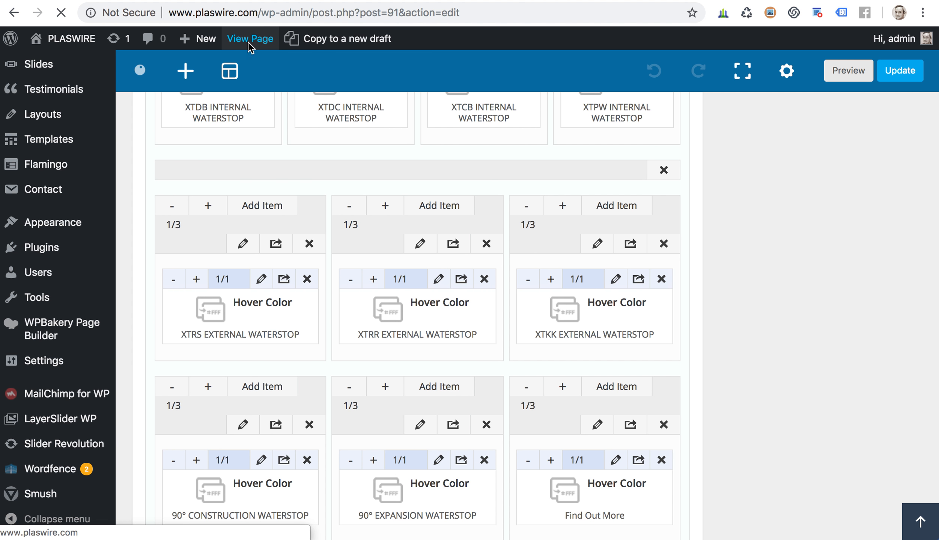
# - Open the live home page in a new browser tab and view it down past the PVC profiles heading
pyautogui.rightClick(248, 41)
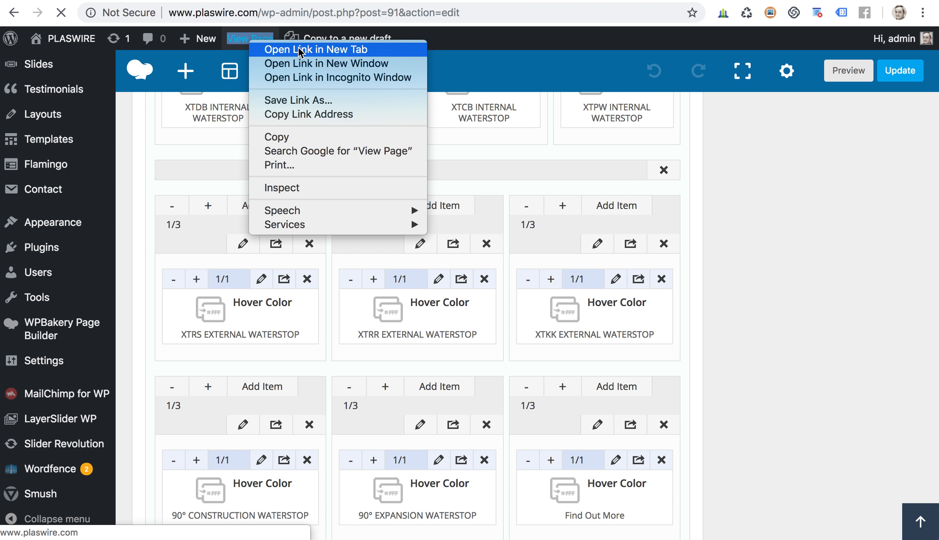
pyautogui.click(269, 49)
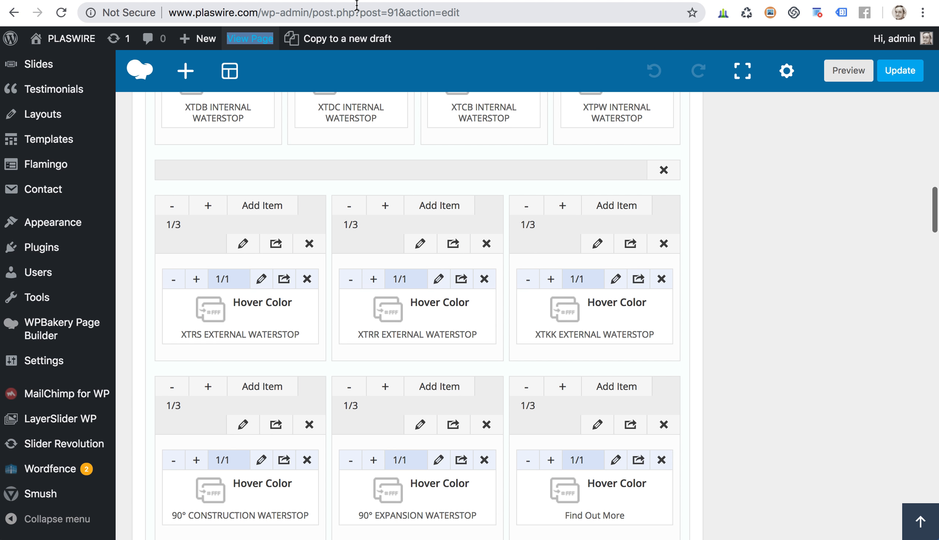
pyautogui.click(330, 1)
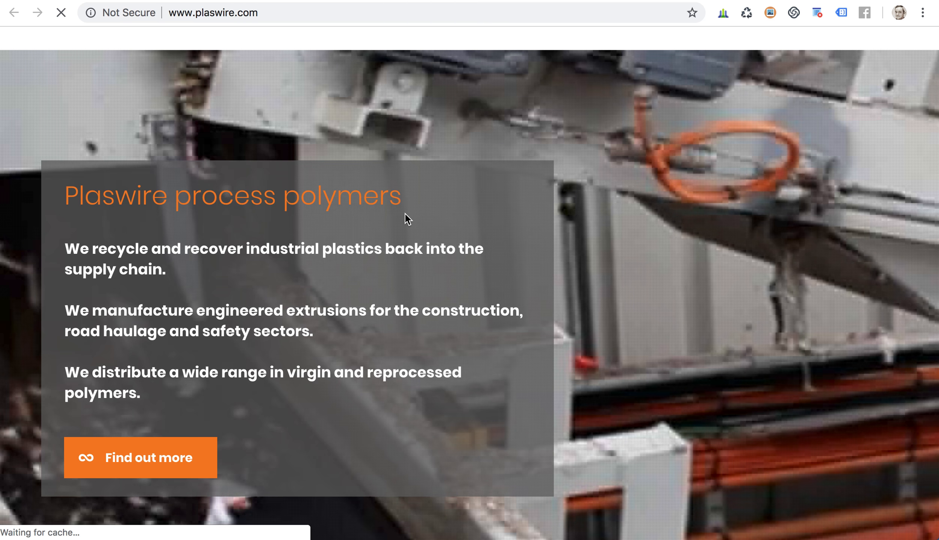
pyautogui.scroll(-15, 405, 213)
pyautogui.scroll(-15, 405, 215)
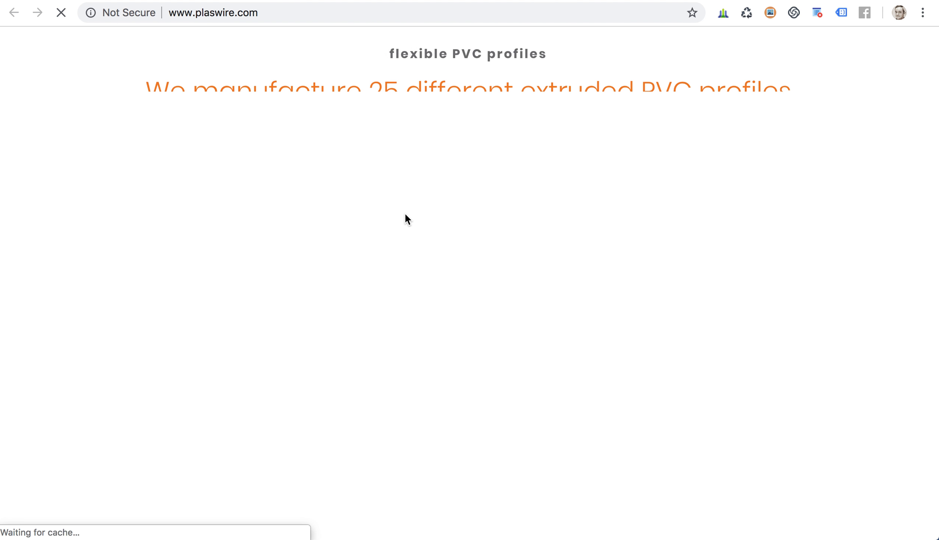
pyautogui.scroll(-15, 405, 214)
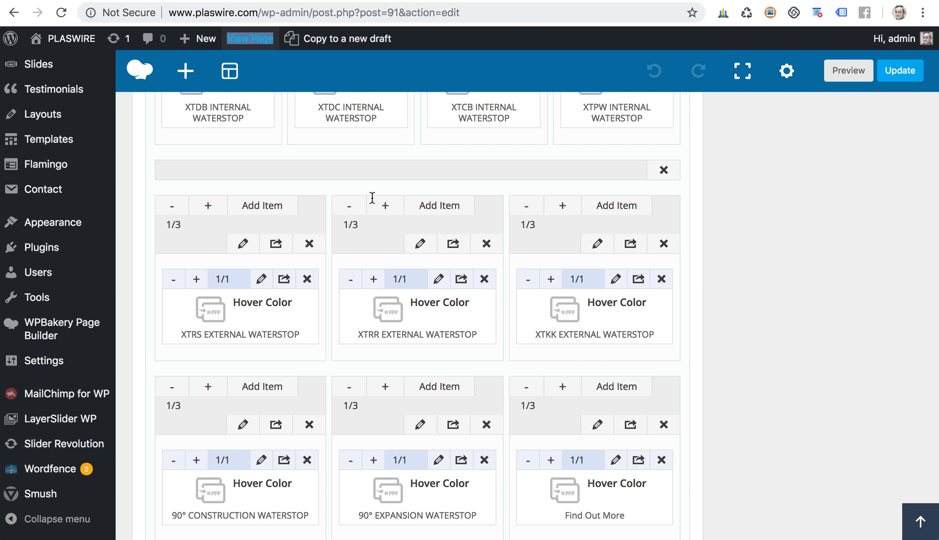
# - Remove "CoFunder" from the "Plaswire Ltd on CoFunder" heading column, save the column and update the home page
pyautogui.scroll(-10, 371, 197)
pyautogui.scroll(-8, 455, 240)
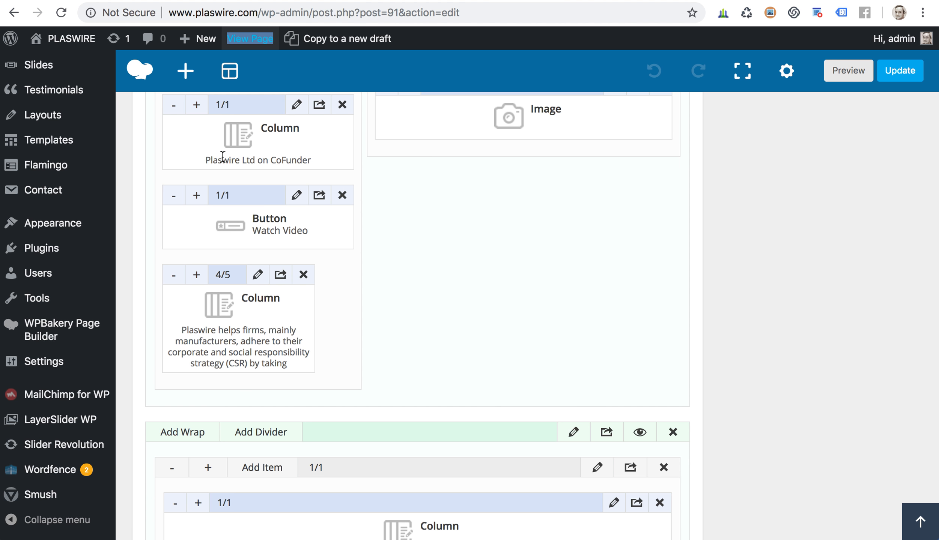
pyautogui.moveTo(223, 157); pyautogui.dragTo(352, 183)
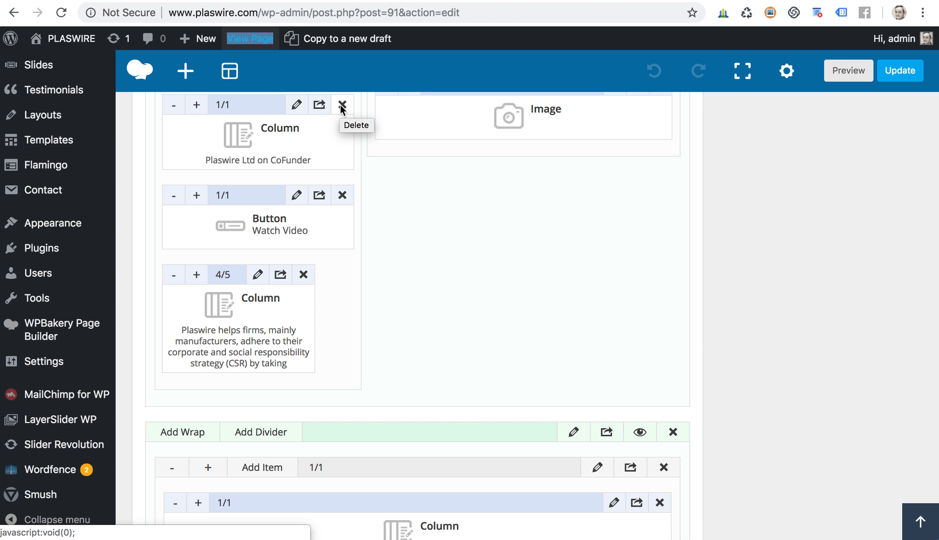
pyautogui.click(296, 104)
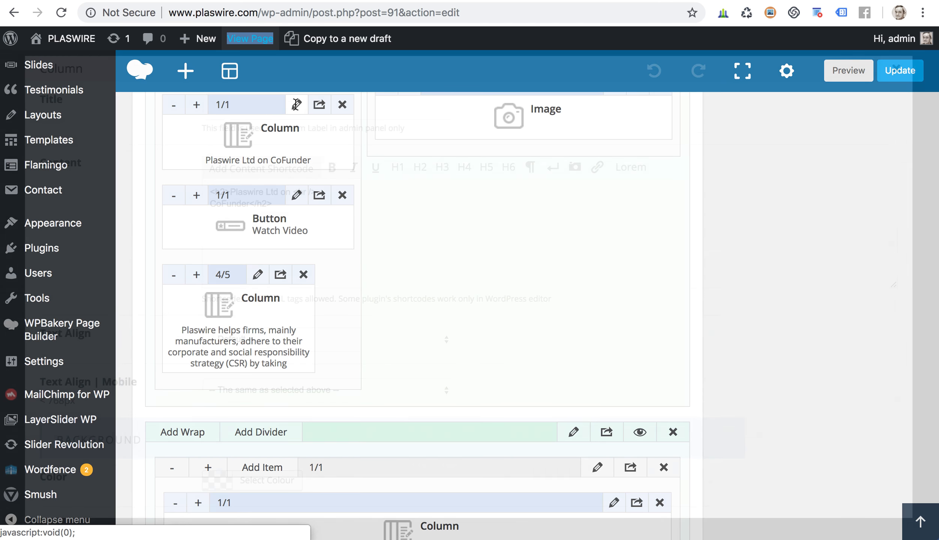
pyautogui.moveTo(246, 208); pyautogui.dragTo(182, 208)
pyautogui.press('BackSpace')
pyautogui.press('BackSpace')
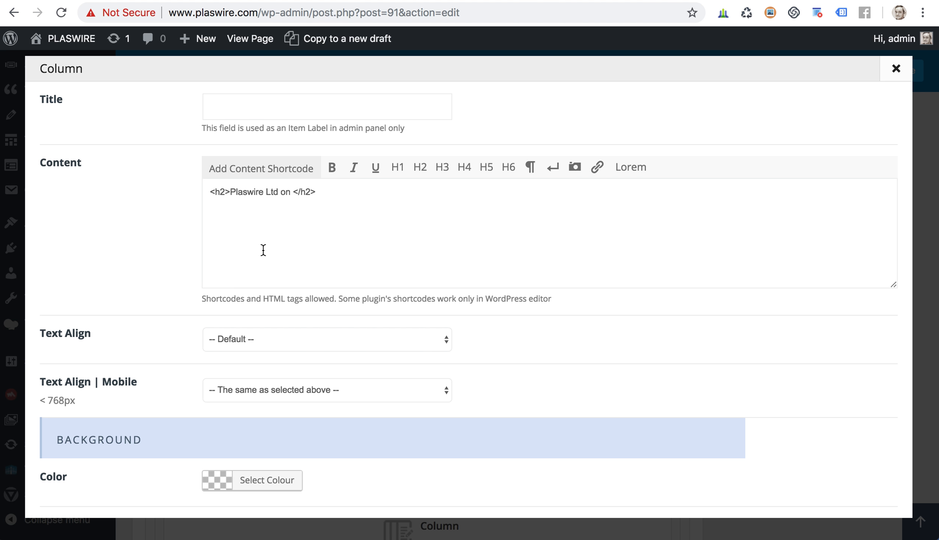
pyautogui.scroll(-15, 513, 387)
pyautogui.click(817, 488)
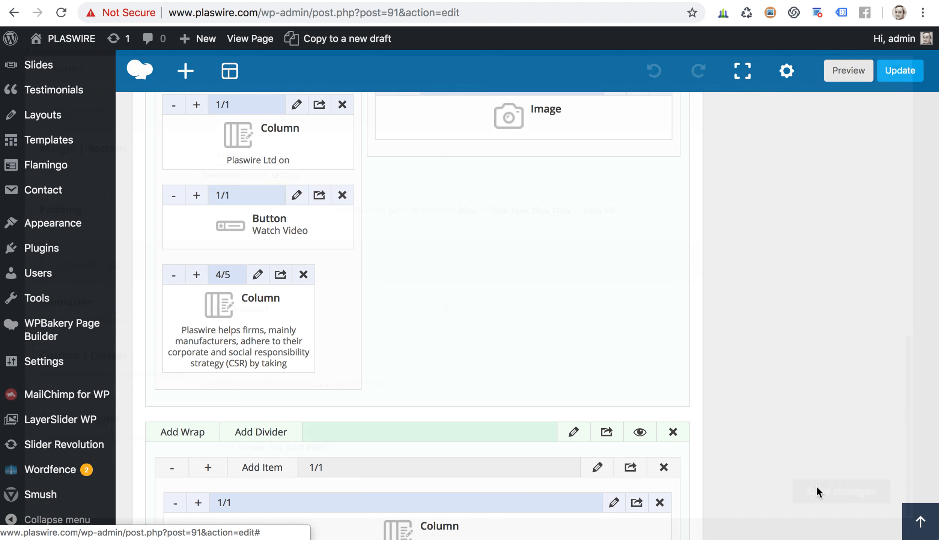
pyautogui.click(915, 70)
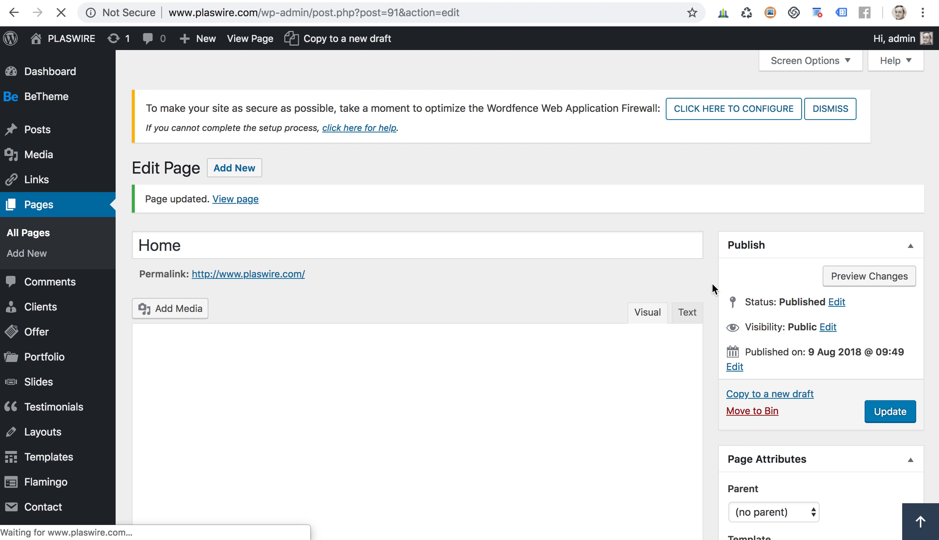
# - Reopen the "Plaswire Ltd on" column settings, check the heading content and save the column without edits
pyautogui.scroll(-20, 712, 283)
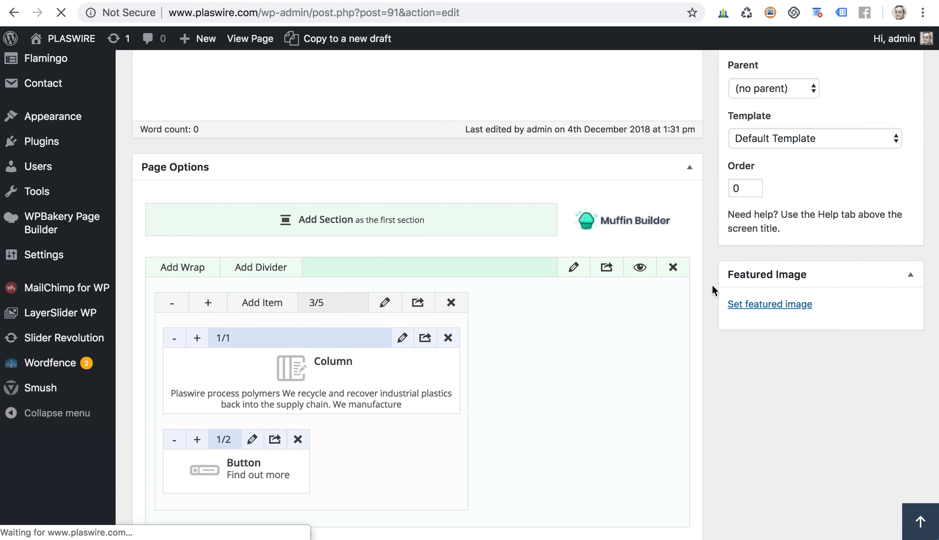
pyautogui.scroll(-20, 711, 284)
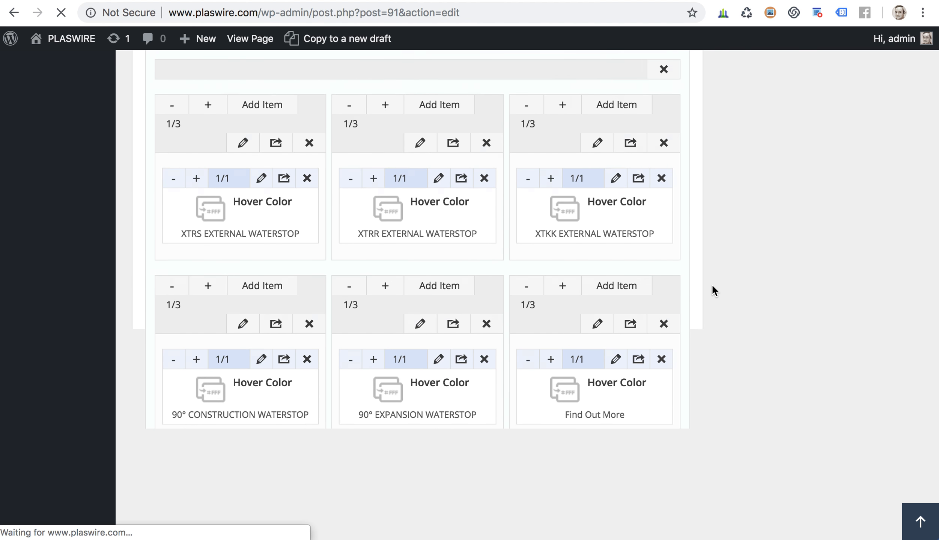
pyautogui.scroll(-10, 711, 283)
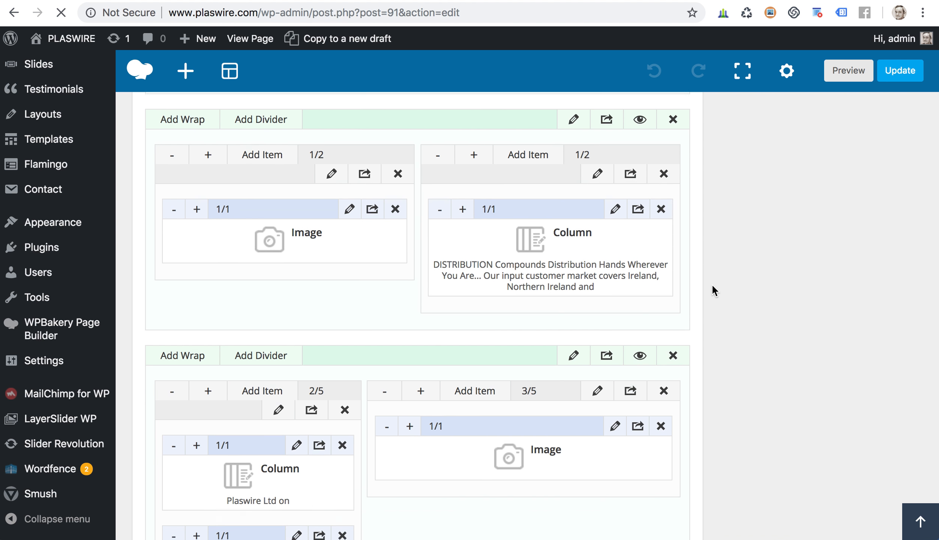
pyautogui.scroll(-5, 712, 284)
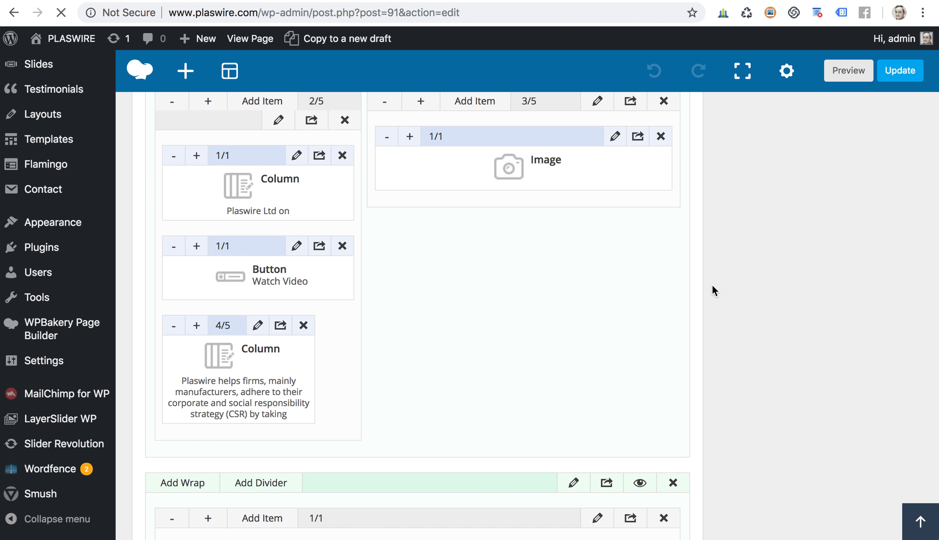
pyautogui.click(296, 155)
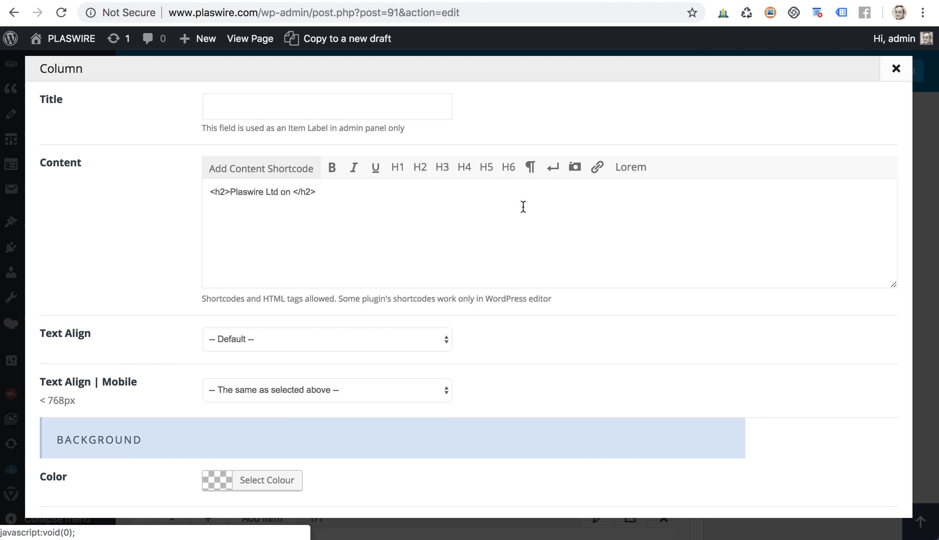
pyautogui.scroll(-15, 565, 322)
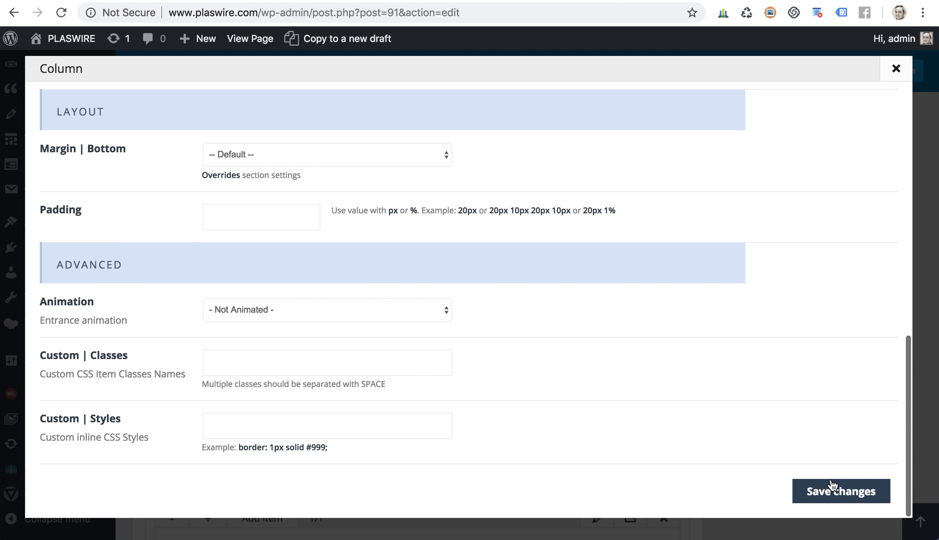
pyautogui.click(833, 489)
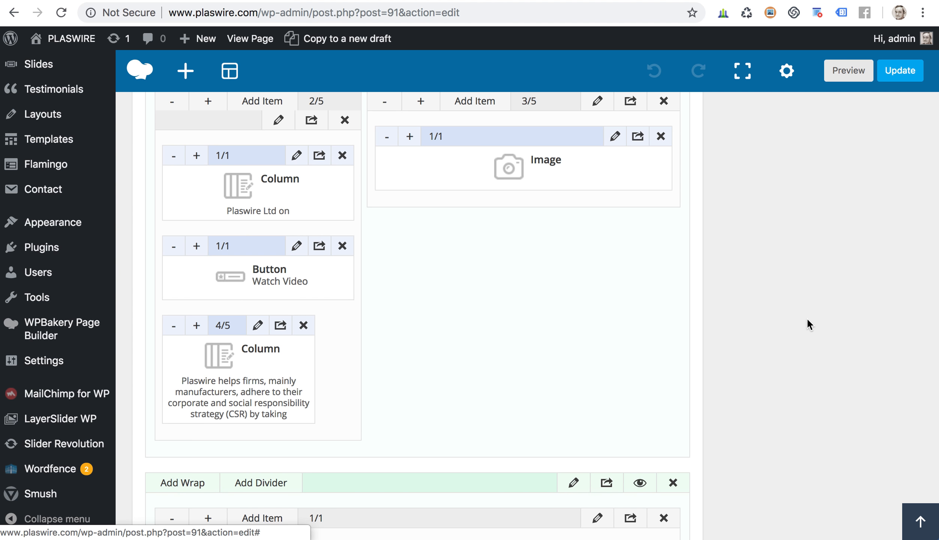
# - Switch to the live home page and reload it to check the heading above the Watch Video button
pyautogui.scroll(20, 806, 318)
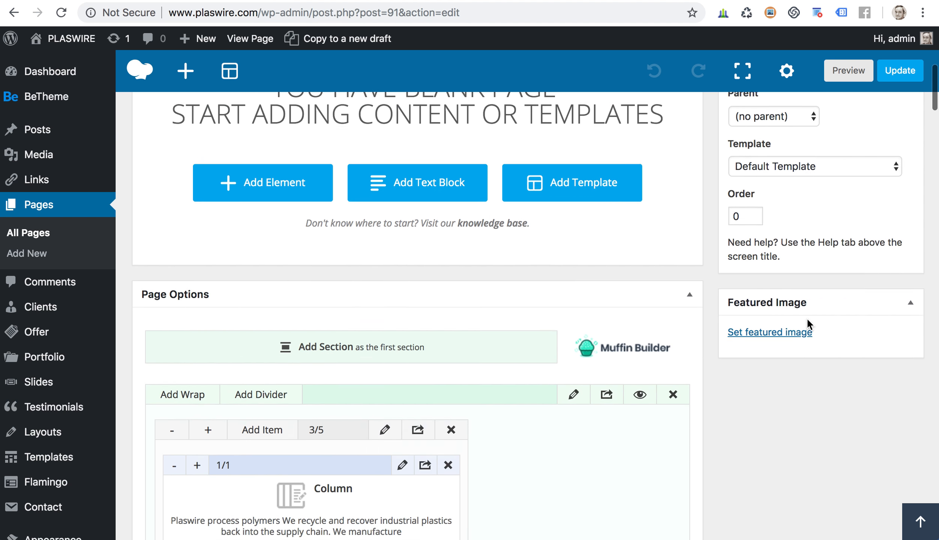
pyautogui.scroll(10, 806, 318)
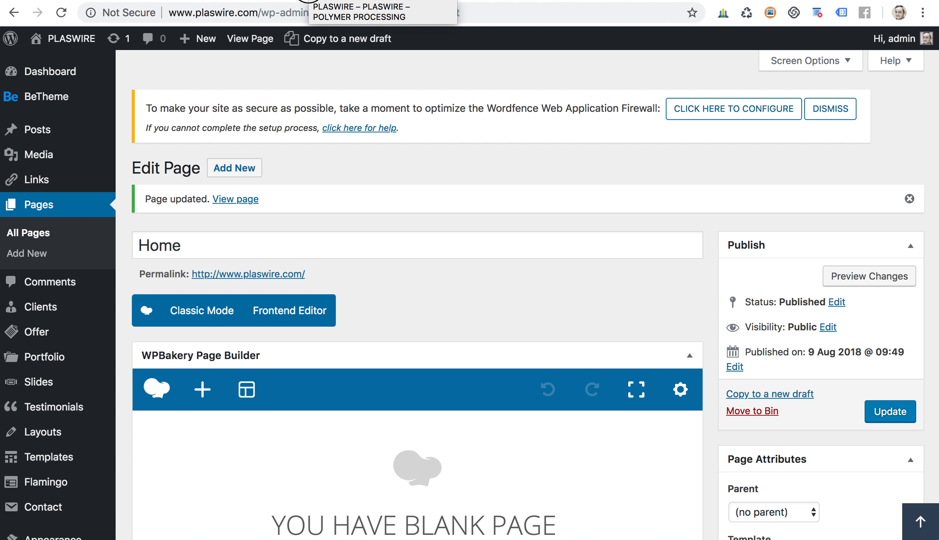
pyautogui.click(308, 0)
pyautogui.click(61, 12)
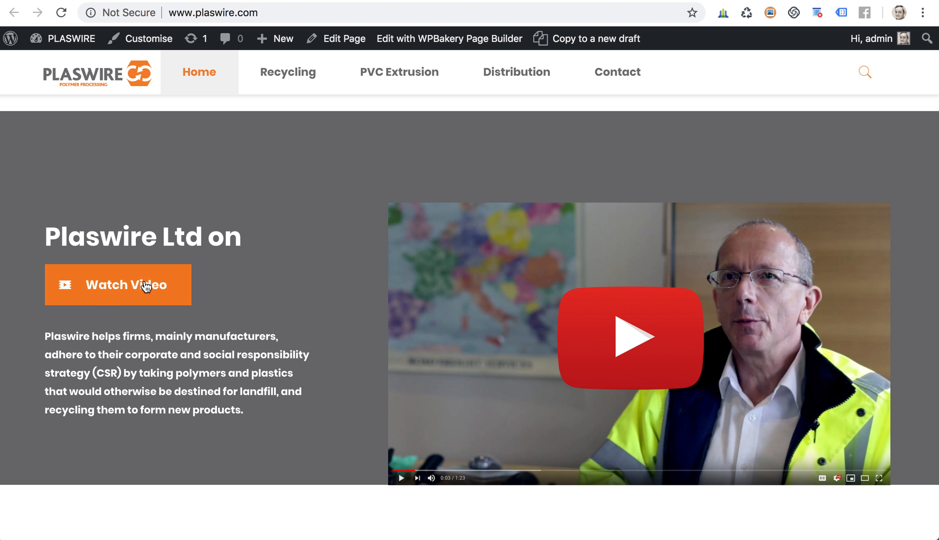
# - Review the clients, Contact Us and Free Audit sections on the live home page, down to the footer
pyautogui.scroll(-10, 372, 353)
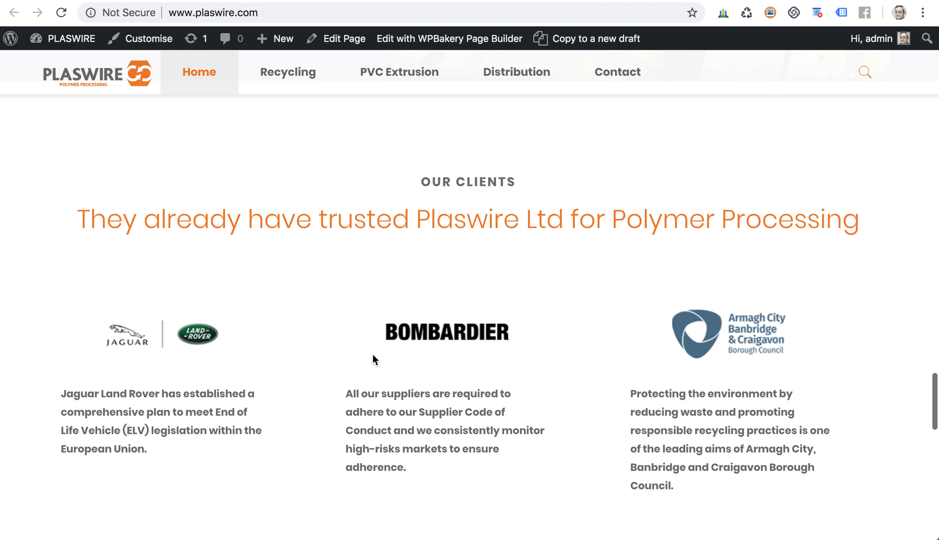
pyautogui.scroll(-3, 460, 314)
pyautogui.scroll(-10, 459, 311)
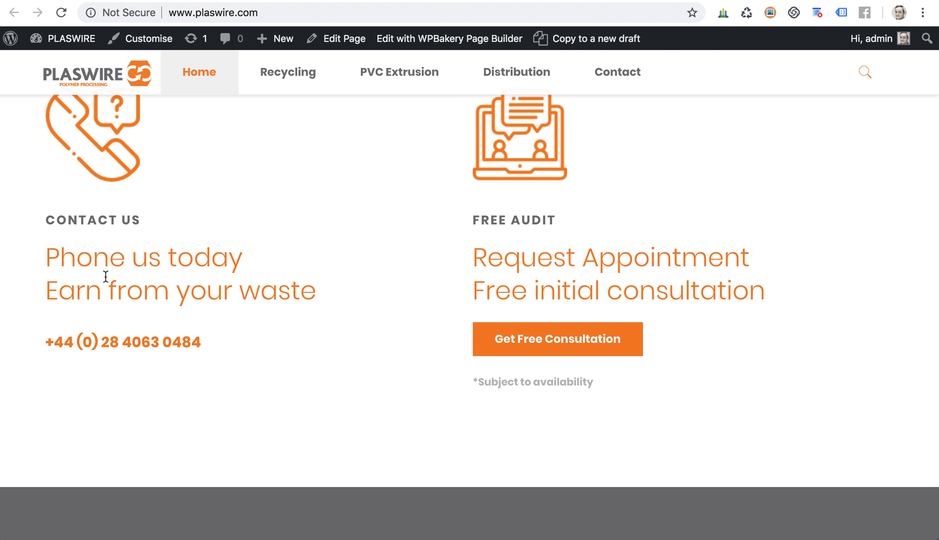
pyautogui.moveTo(131, 250); pyautogui.dragTo(255, 331)
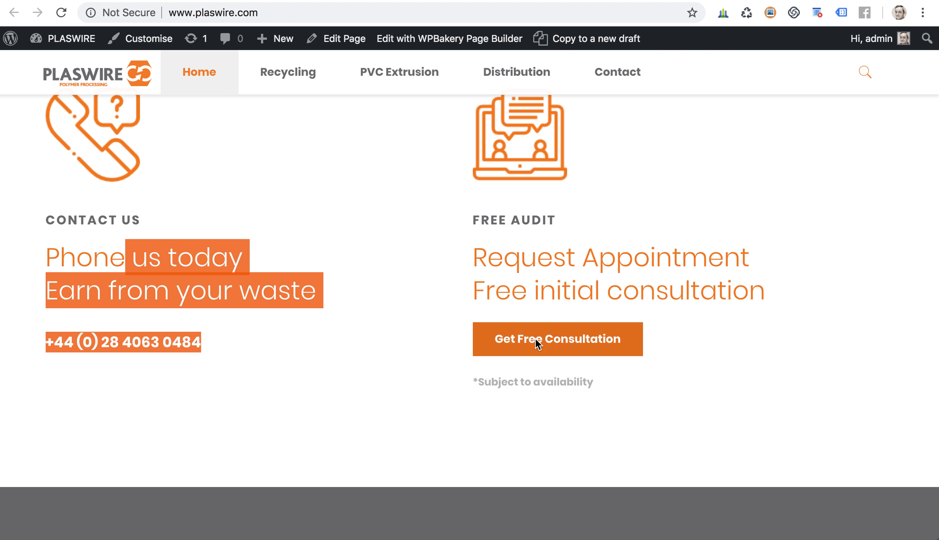
pyautogui.click(527, 294)
pyautogui.scroll(-3, 432, 304)
pyautogui.scroll(-4, 449, 241)
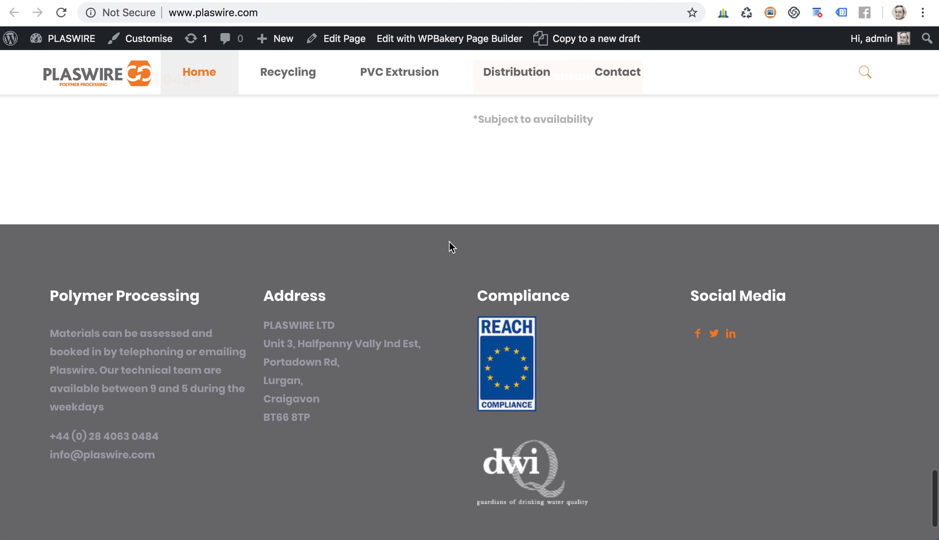
# - Highlight parts of the footer's Polymer Processing and Address text to examine them
pyautogui.moveTo(83, 328); pyautogui.dragTo(126, 407)
pyautogui.click(320, 400)
pyautogui.moveTo(320, 400); pyautogui.dragTo(285, 326)
pyautogui.click(339, 339)
pyautogui.moveTo(354, 346); pyautogui.dragTo(396, 346)
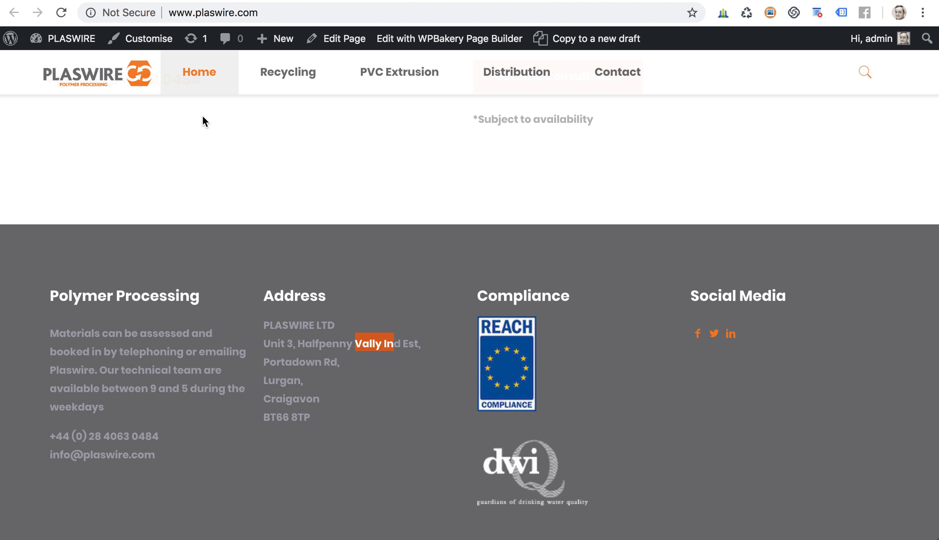
# - Go to the site's Widgets page and expand the Custom HTML widget in the Footer | #2 area
pyautogui.click(354, 339)
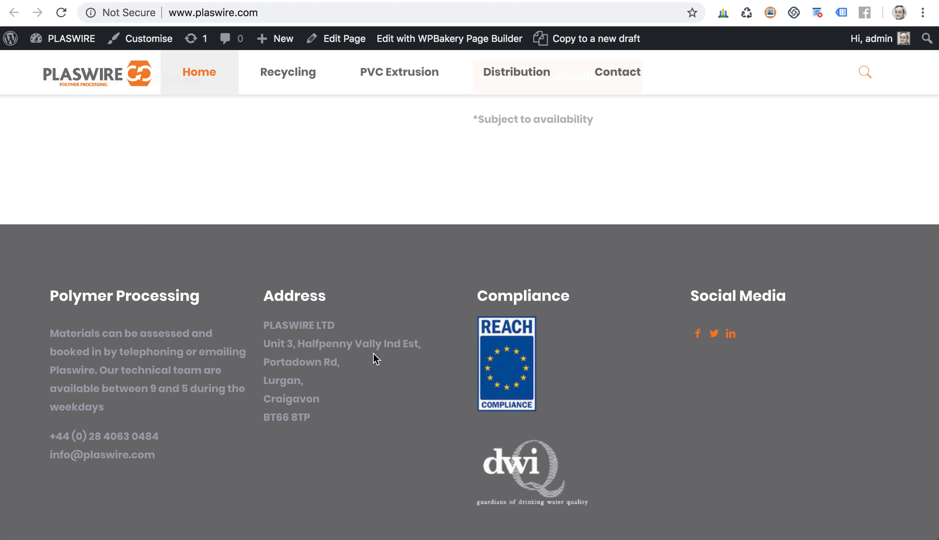
pyautogui.moveTo(66, 39)
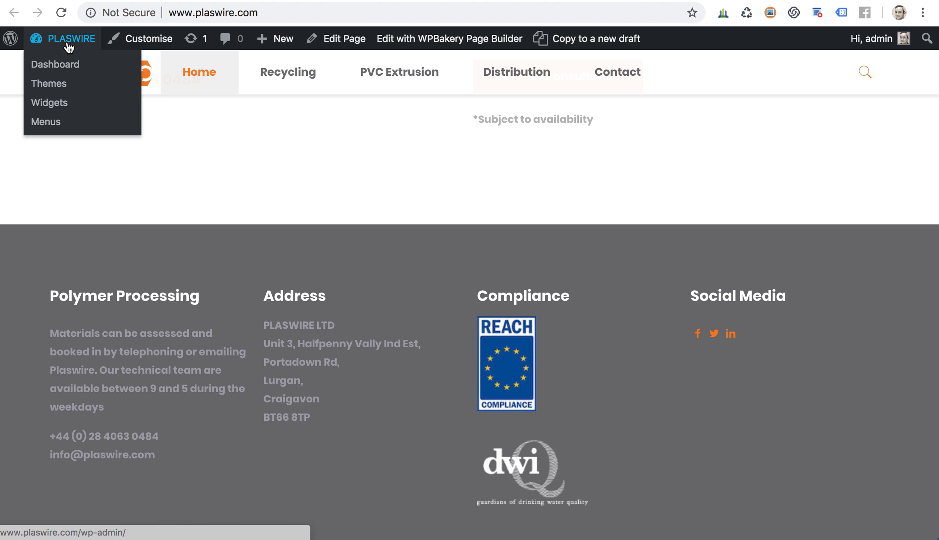
pyautogui.click(58, 112)
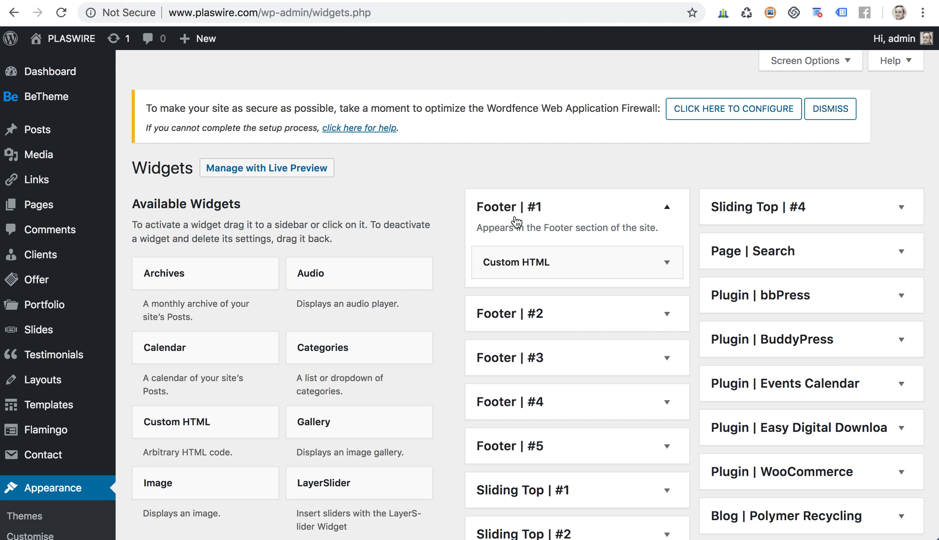
pyautogui.click(661, 220)
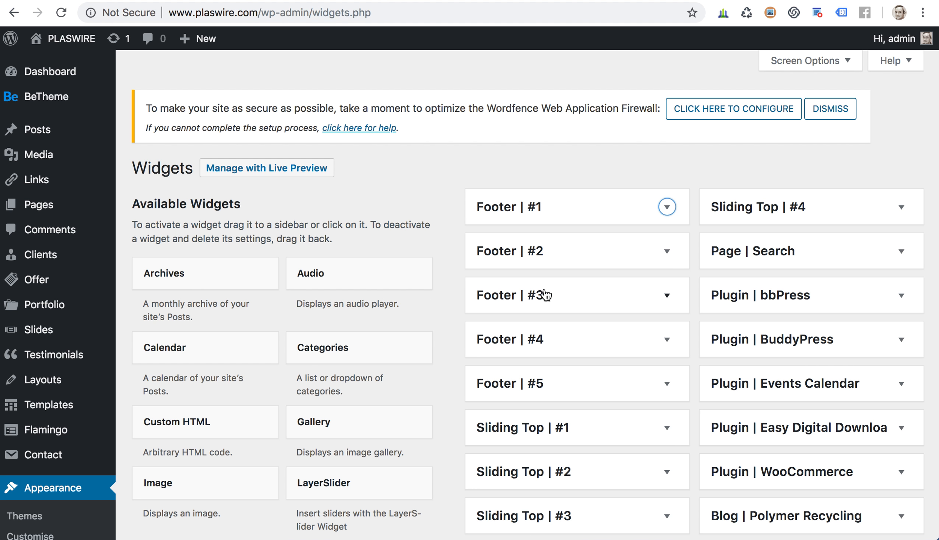
pyautogui.click(667, 250)
pyautogui.click(667, 307)
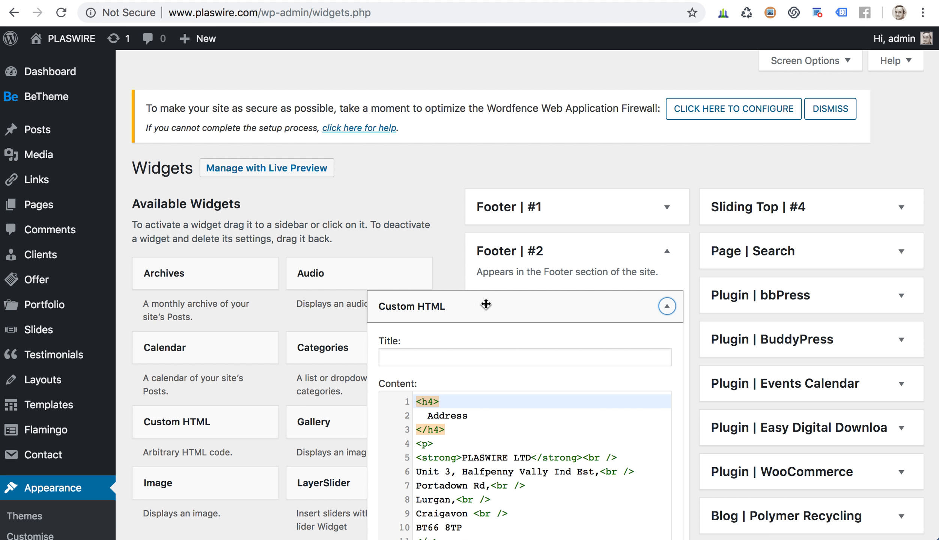
# - Correct the misspelled word in the Footer | #2 address to "Valley", save the Custom HTML widget and collapse it
pyautogui.scroll(-3, 499, 336)
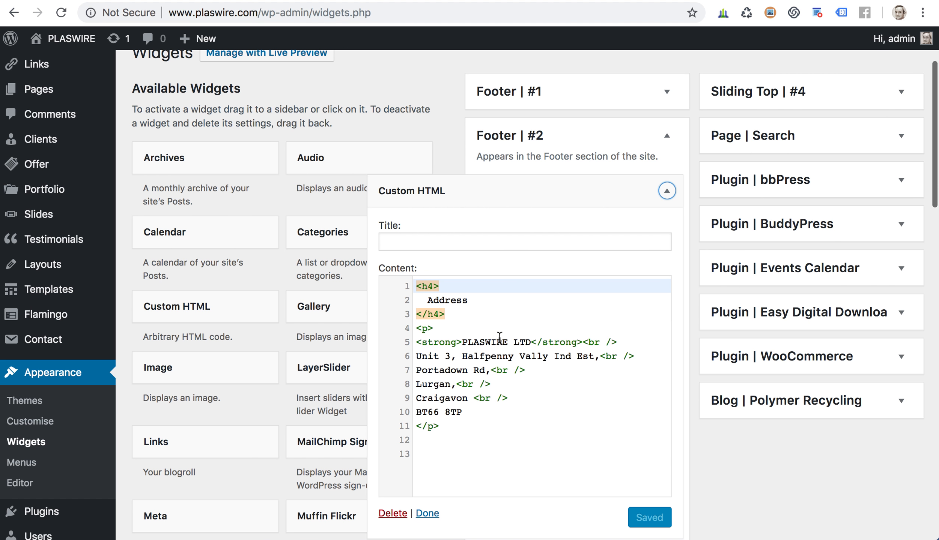
pyautogui.click(543, 358)
pyautogui.write('e')
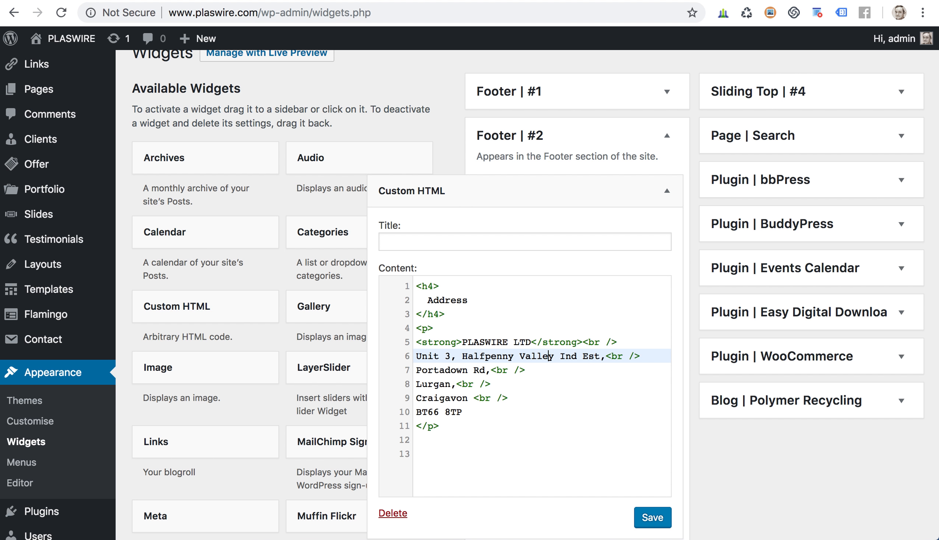
pyautogui.click(653, 518)
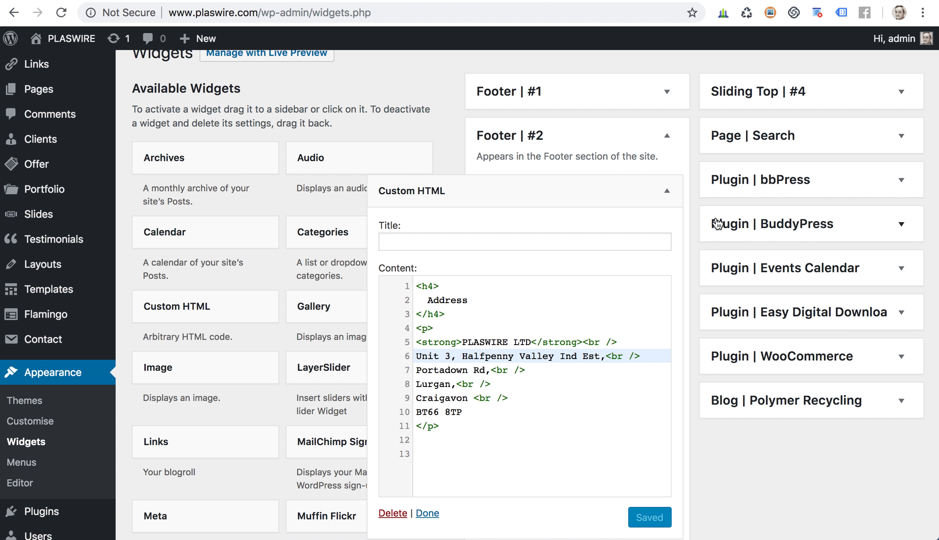
pyautogui.click(666, 190)
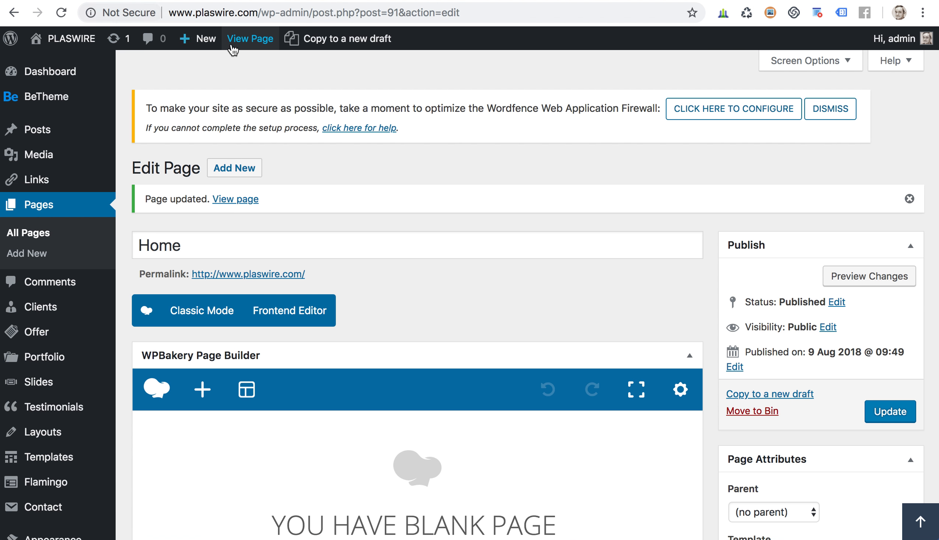
# - View the live home page from the page editor and check the corrected spelling in the footer's Address column
pyautogui.click(248, 38)
pyautogui.click(554, 175)
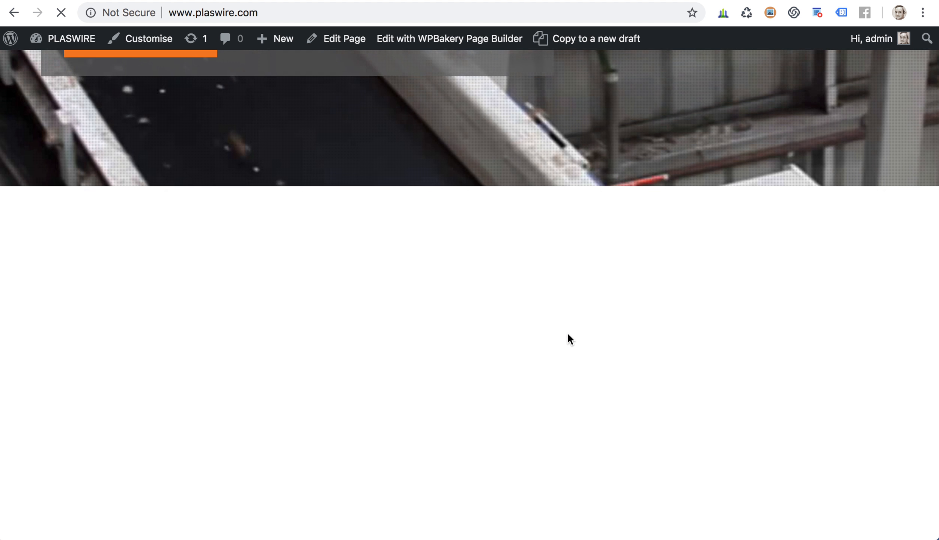
pyautogui.scroll(-10, 567, 335)
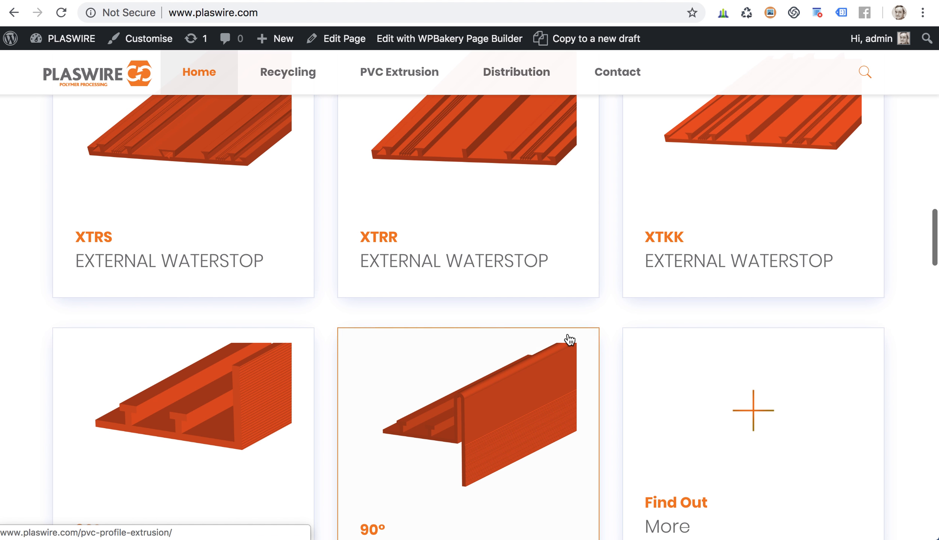
pyautogui.scroll(-15, 568, 335)
pyautogui.scroll(-10, 568, 340)
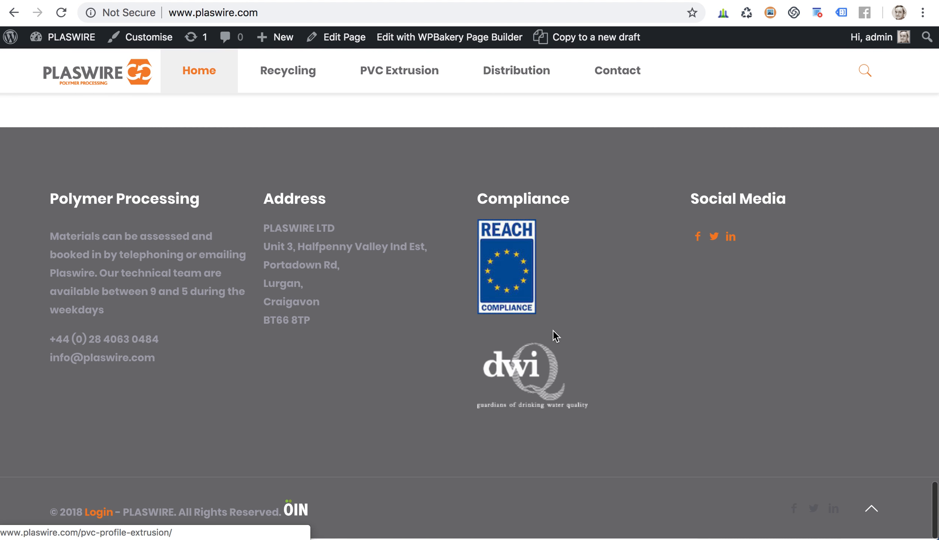
pyautogui.click(377, 252)
pyautogui.moveTo(377, 252); pyautogui.dragTo(378, 252)
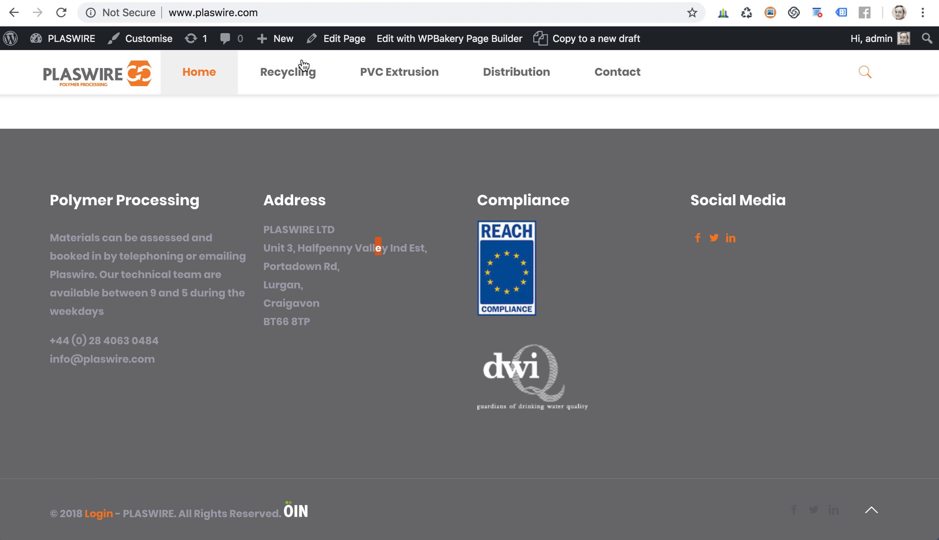
# - Open the home page for editing and review which boxes are enabled in Screen Options
pyautogui.click(348, 48)
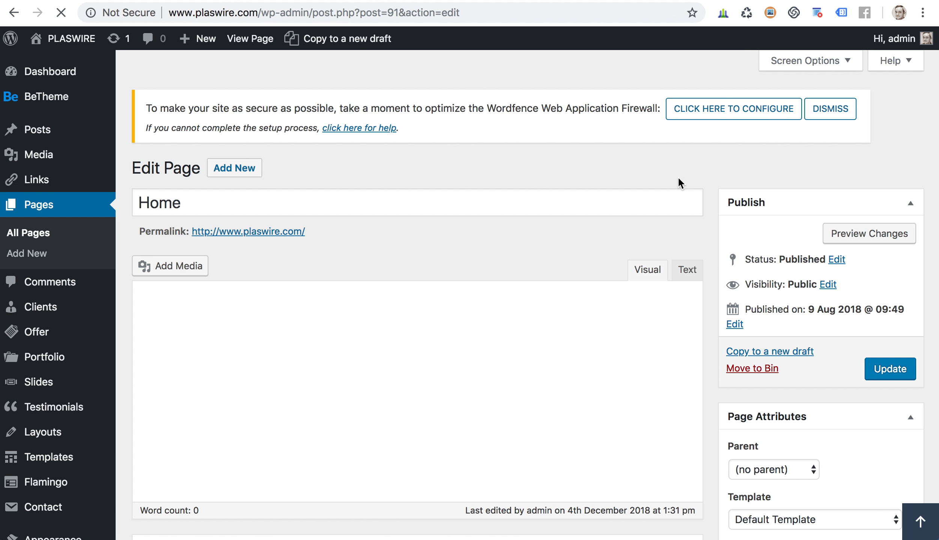
pyautogui.click(824, 65)
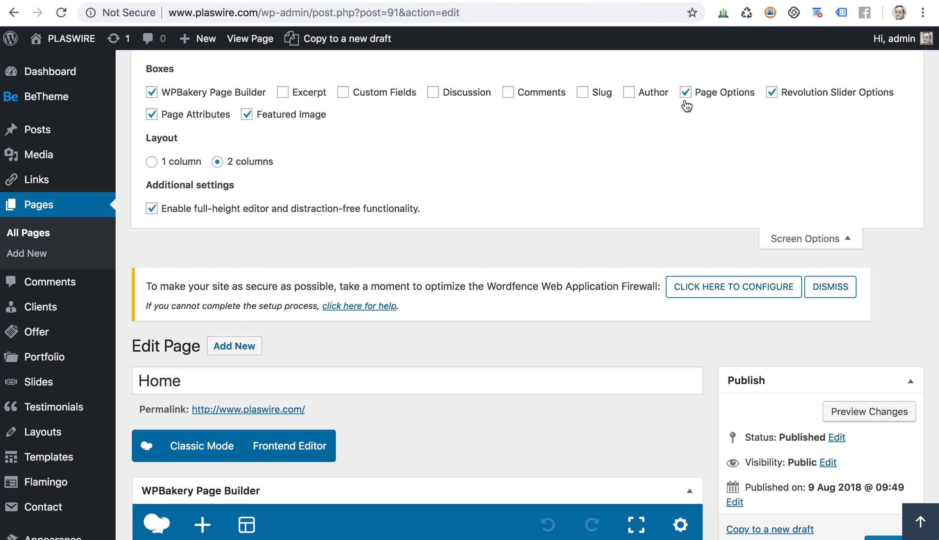
pyautogui.click(820, 239)
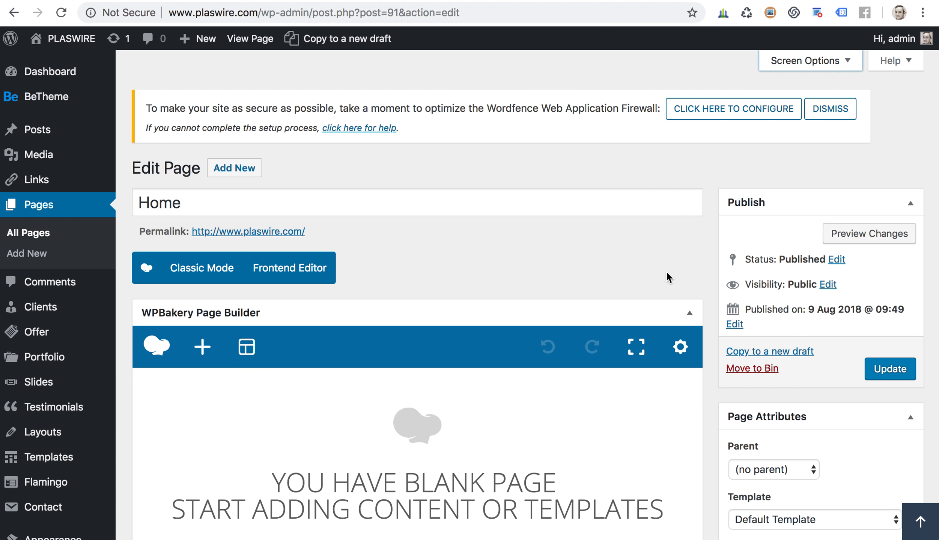
# - Find the Slider item beside the "INDUSTRIAL POLYMER RECYCLING" column in the page's content builder
pyautogui.scroll(-15, 666, 270)
pyautogui.scroll(-10, 690, 299)
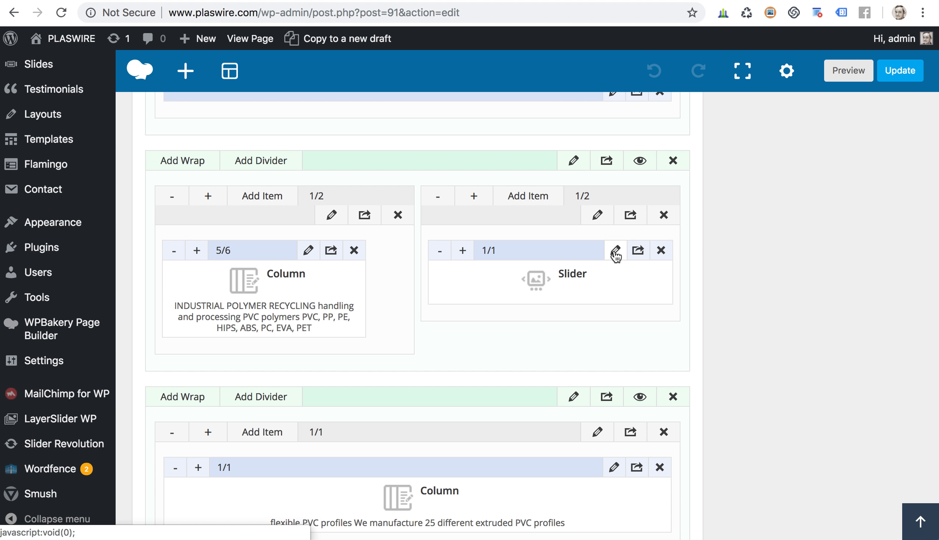
pyautogui.scroll(2, 104, 150)
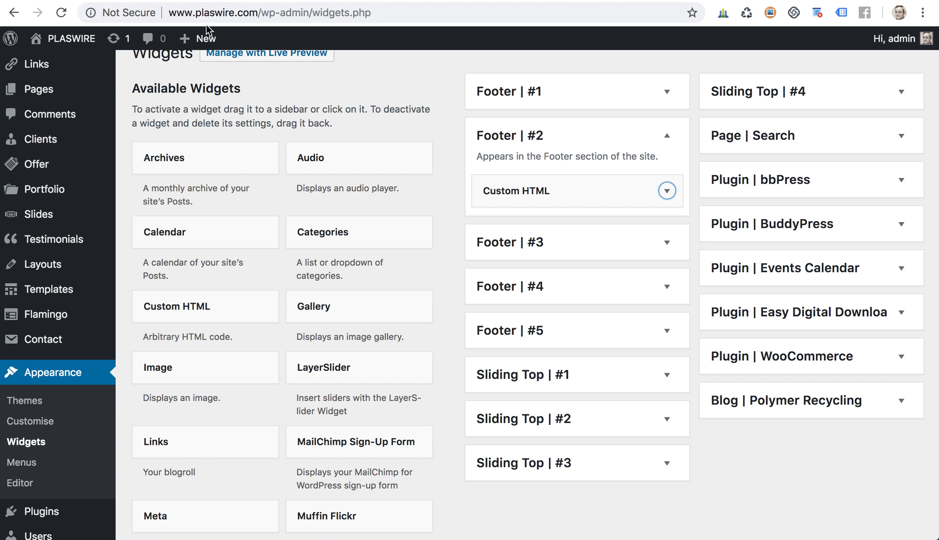
# - Visit the live home page from the Widgets page and view the image slider beside the Industrial Polymer Recycling text
pyautogui.moveTo(64, 39)
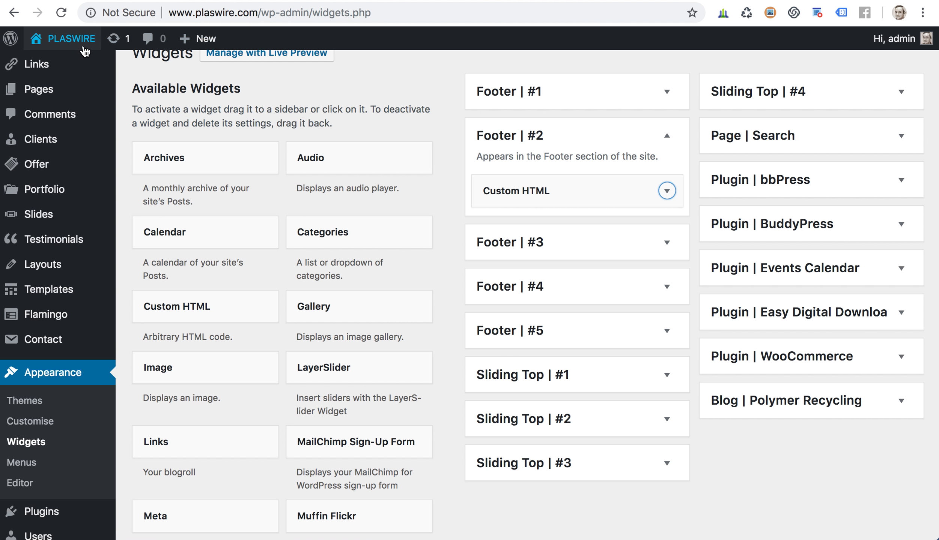
pyautogui.click(77, 67)
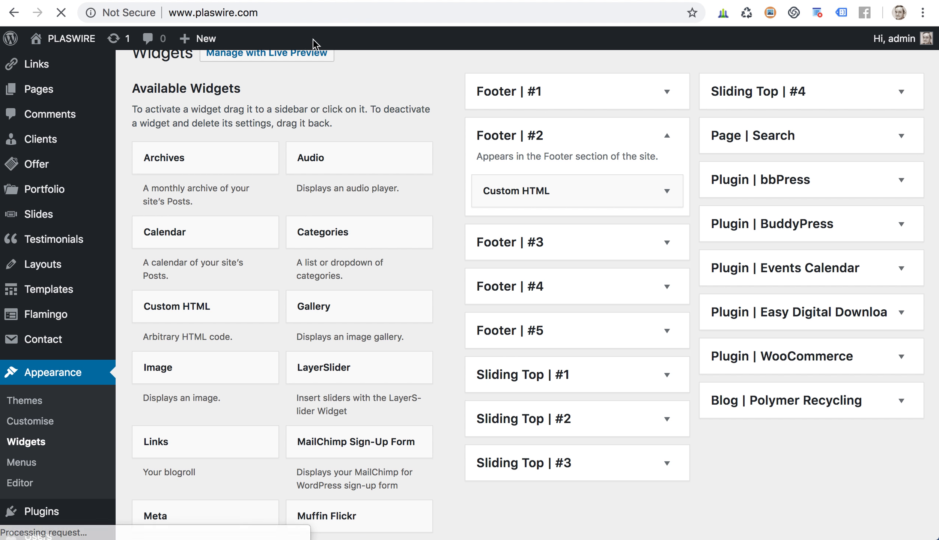
pyautogui.scroll(-10, 652, 269)
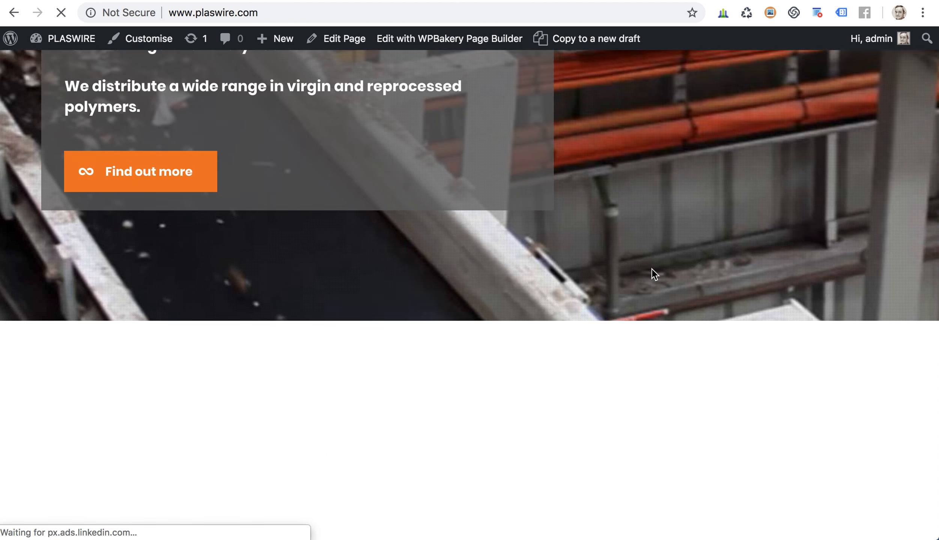
pyautogui.scroll(3, 652, 270)
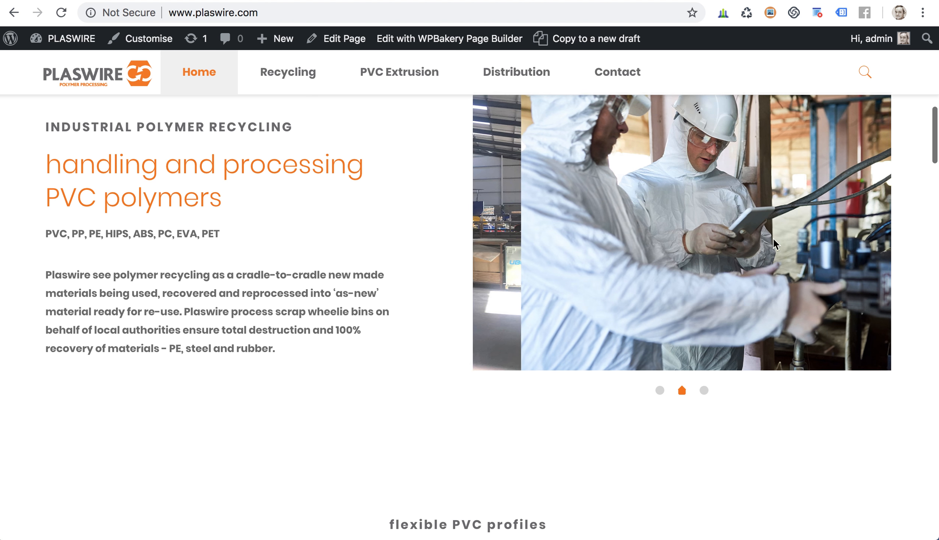
pyautogui.scroll(2, 763, 227)
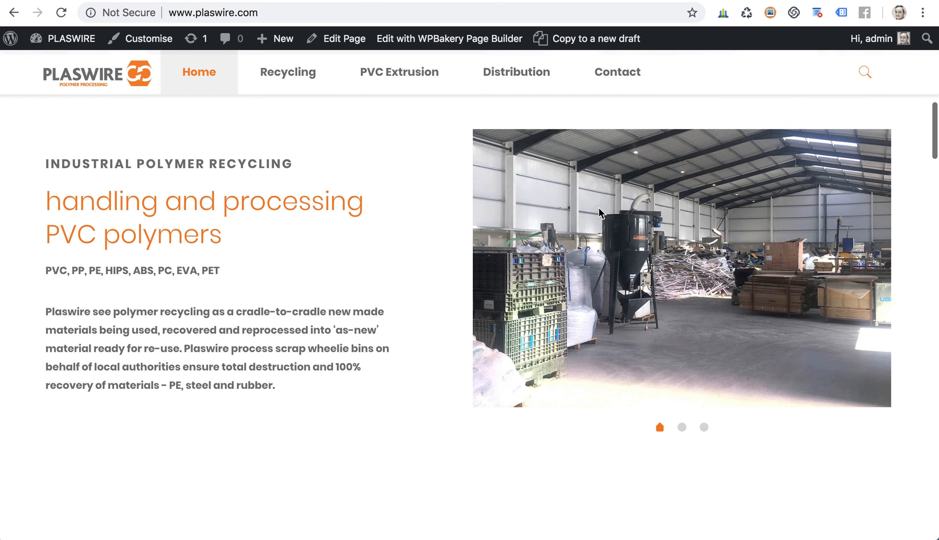
# - Open slide3 from the Slides list for editing and go to its Featured Image
pyautogui.click(344, 39)
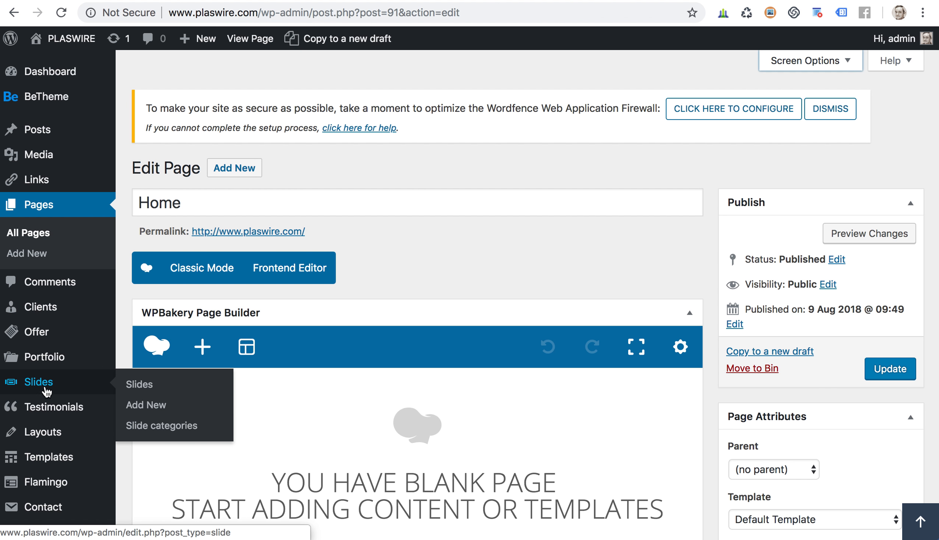
pyautogui.click(139, 385)
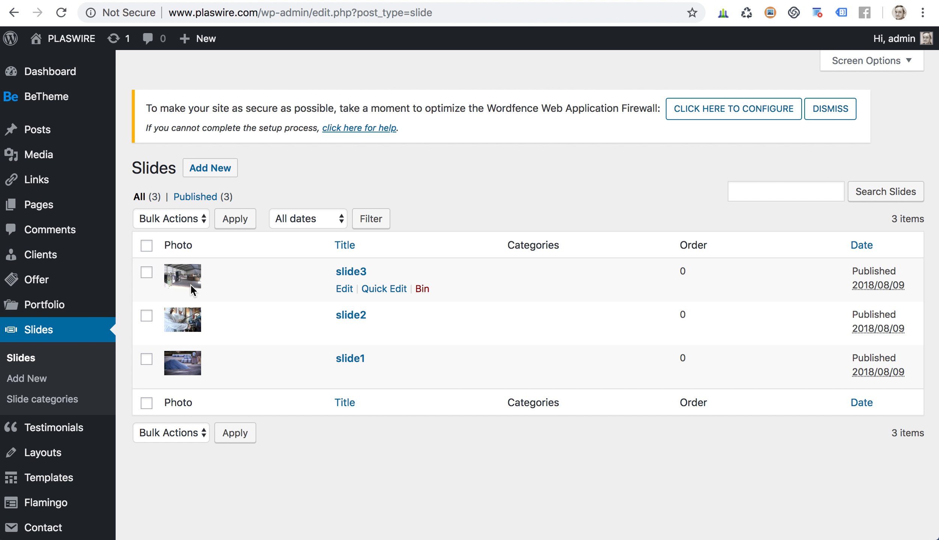
pyautogui.click(344, 297)
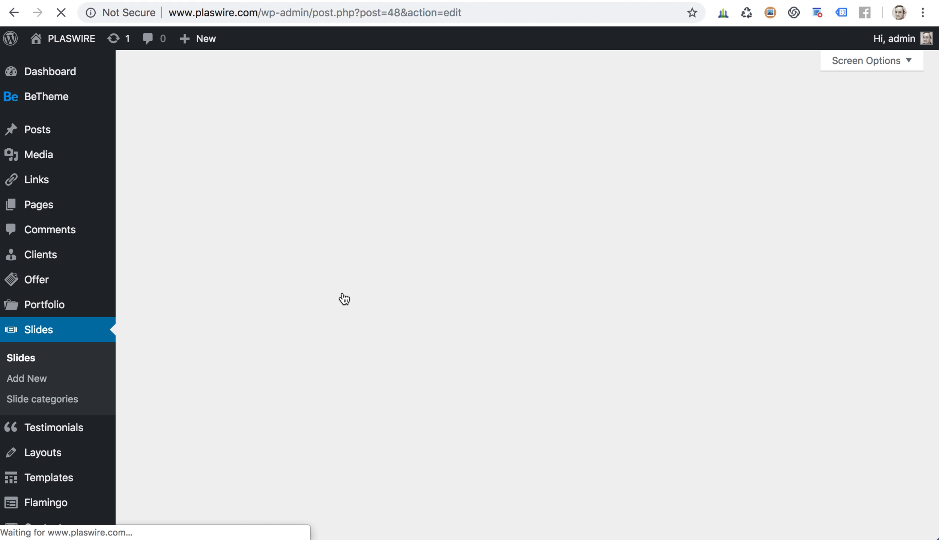
pyautogui.scroll(-10, 710, 367)
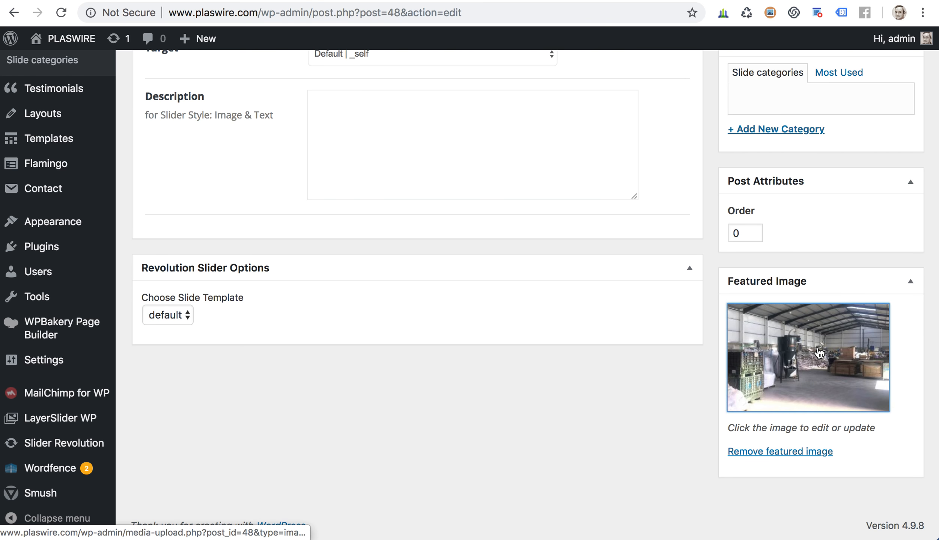
# - Replace slide3's featured image with Plaswire-Factory.jpg from the media library and update the slide
pyautogui.click(819, 353)
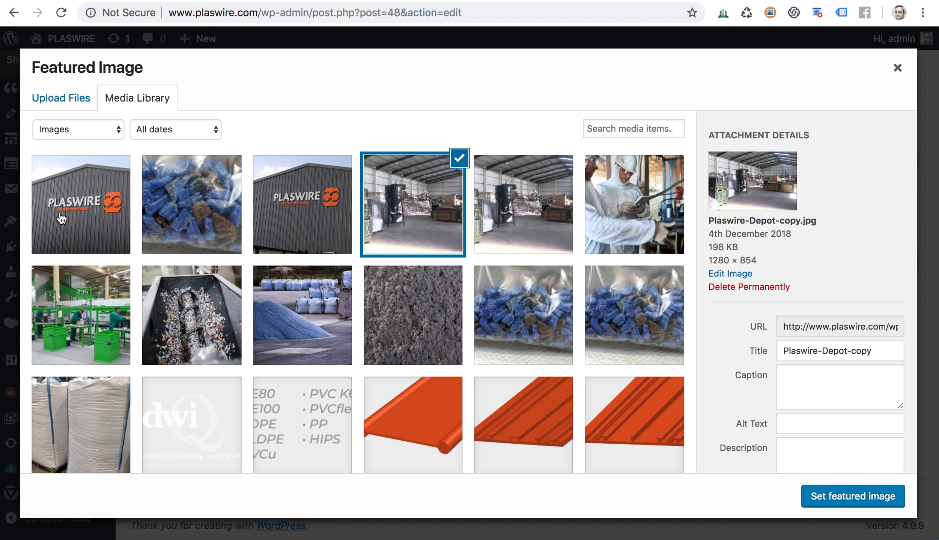
pyautogui.click(82, 211)
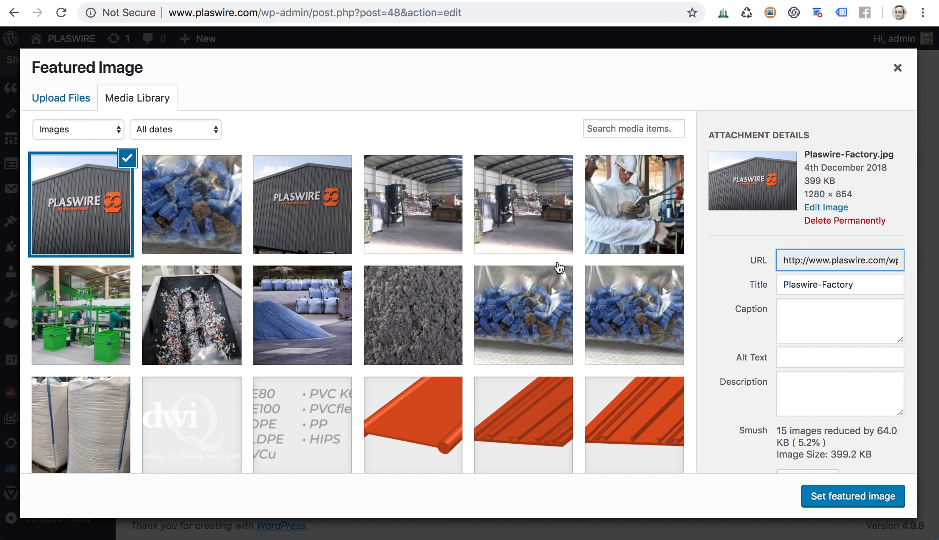
pyautogui.click(857, 496)
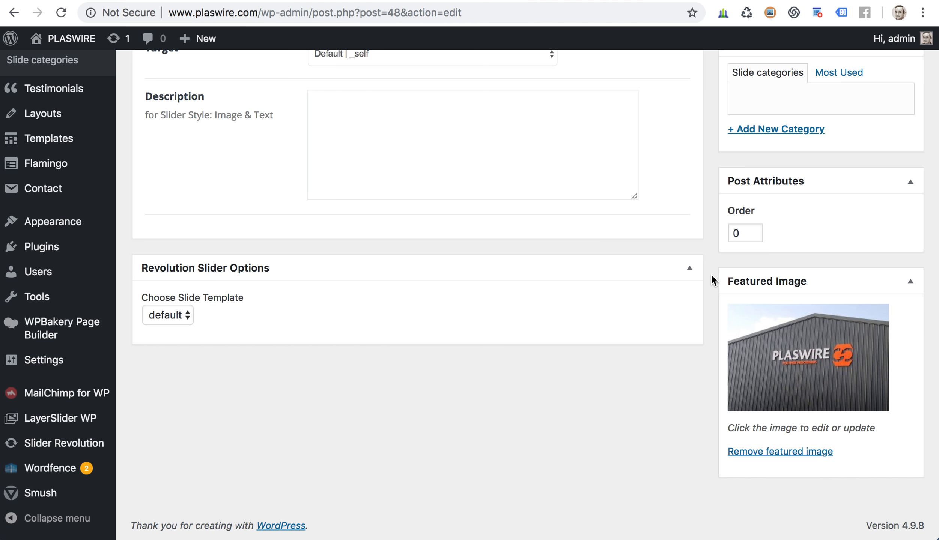
pyautogui.scroll(10, 710, 273)
pyautogui.click(897, 338)
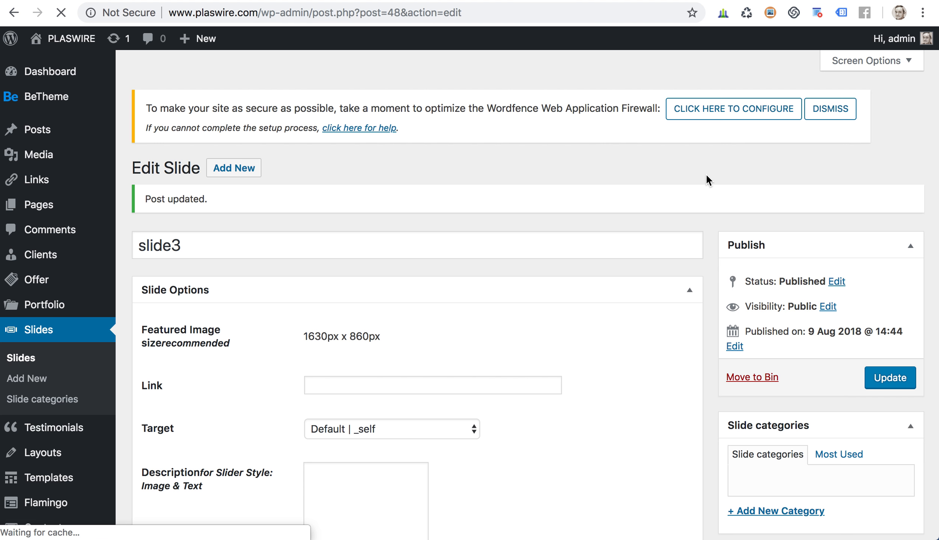
# - Reload the live home page and check the slider's first image and the rest of the page down to the footer
pyautogui.click(325, 0)
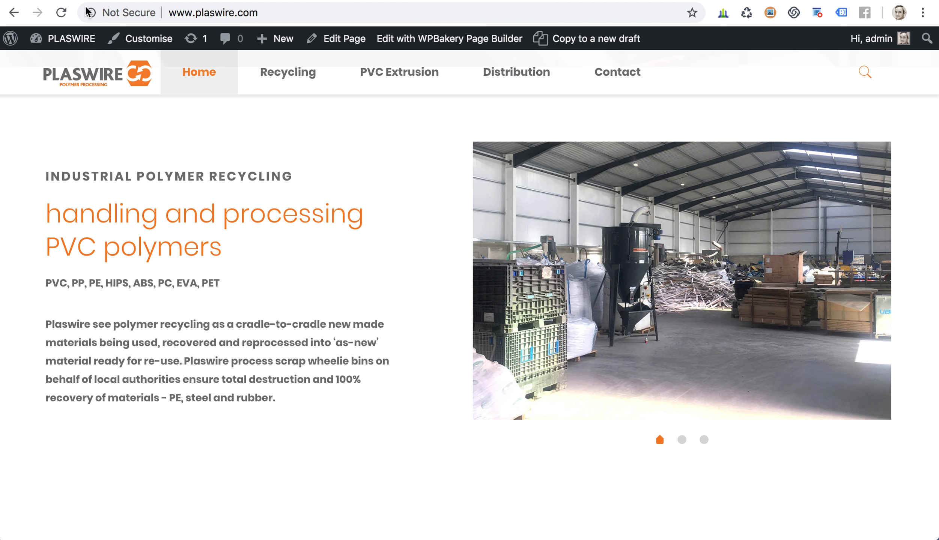
pyautogui.click(62, 14)
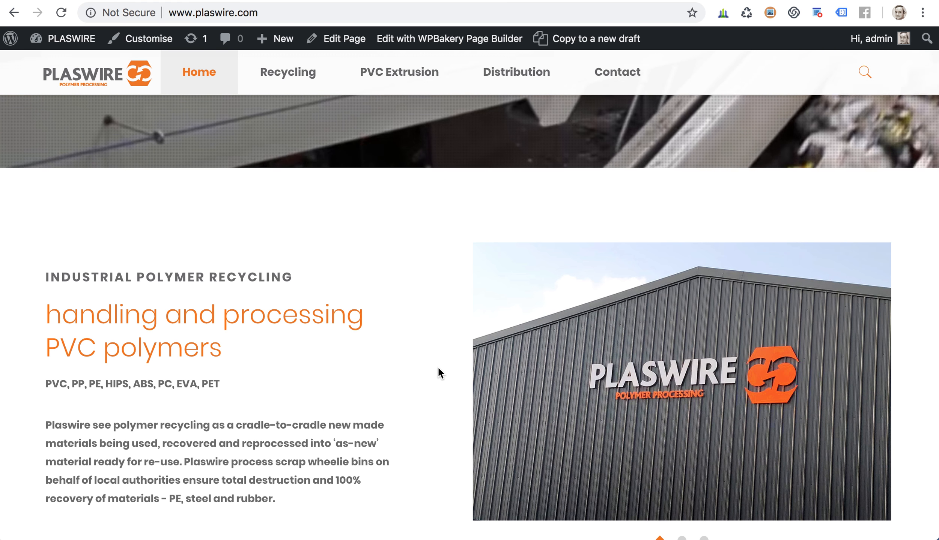
pyautogui.scroll(-15, 439, 368)
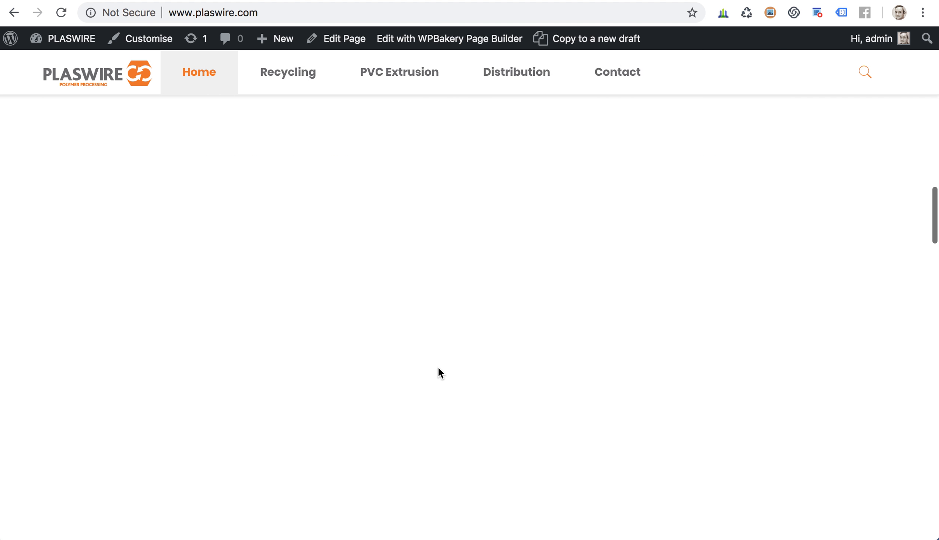
pyautogui.scroll(-15, 438, 366)
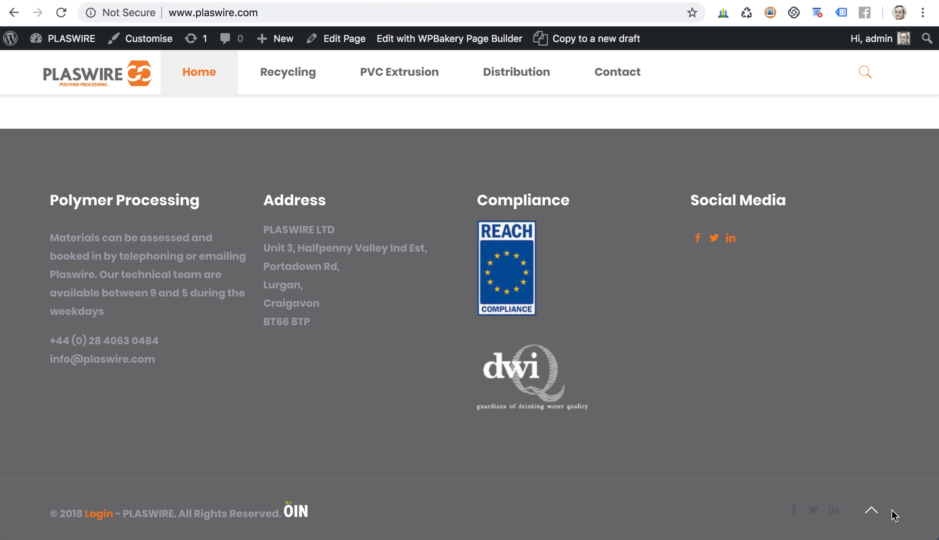
# - Open the footer's Login link in an incognito window, view the WordPress login form and return to the live home page
pyautogui.rightClick(99, 517)
pyautogui.click(203, 376)
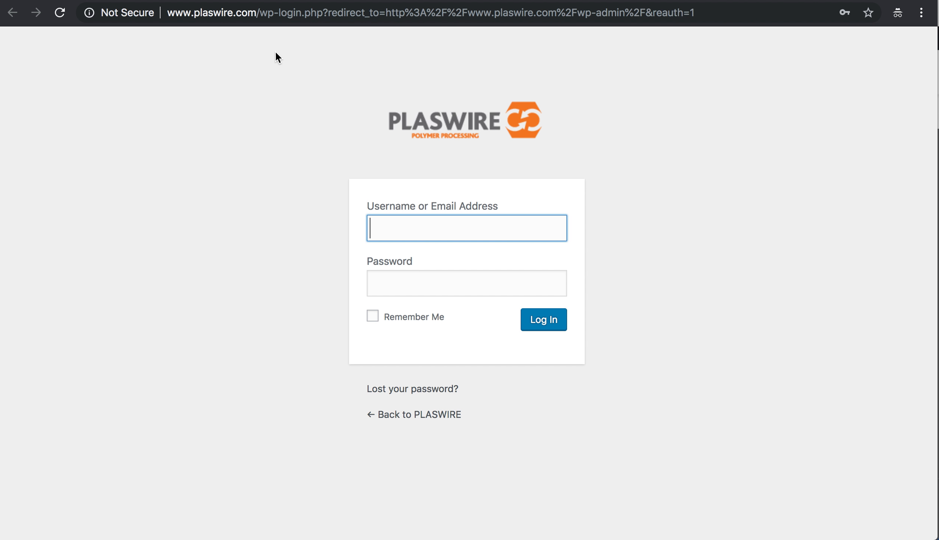
pyautogui.click(222, 0)
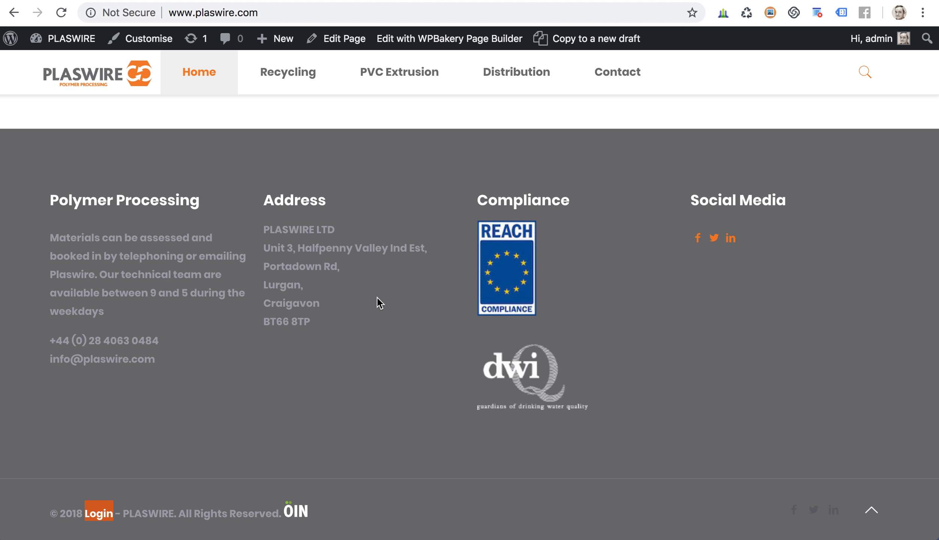
# - Go to the News page listed under Contact and look through its existing posts
pyautogui.scroll(15, 375, 306)
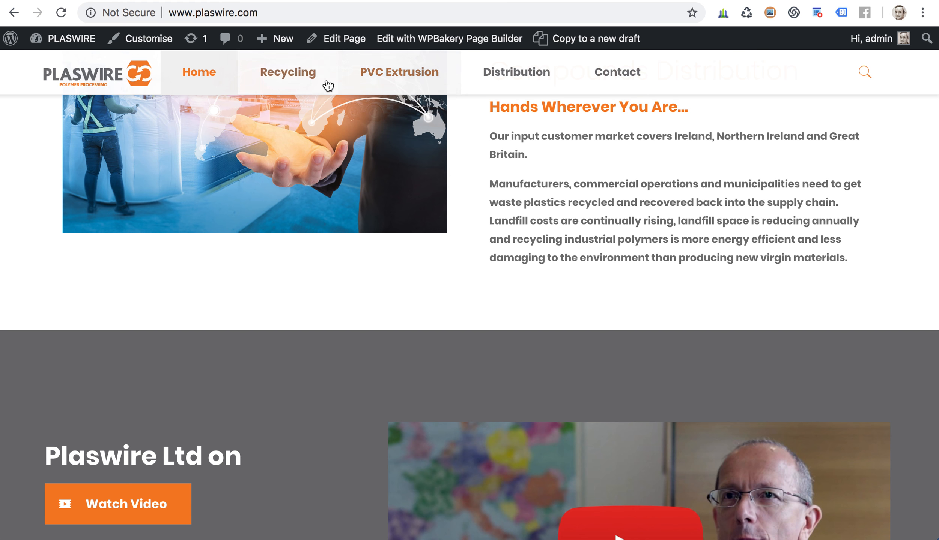
pyautogui.scroll(10, 582, 170)
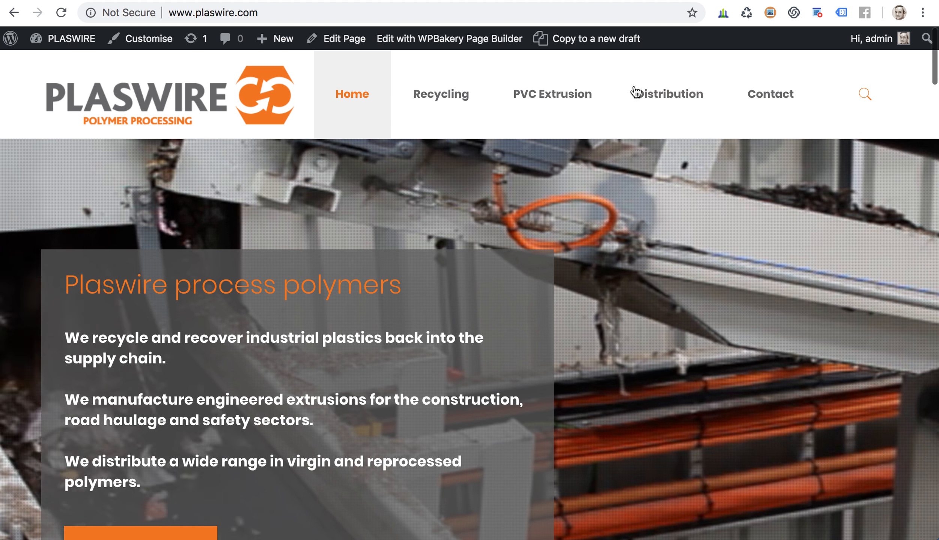
pyautogui.moveTo(769, 98)
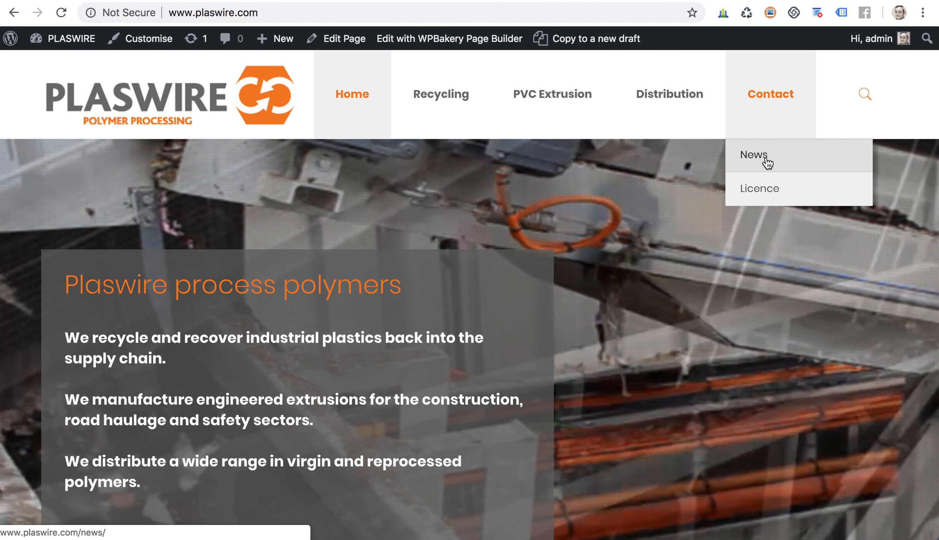
pyautogui.click(768, 161)
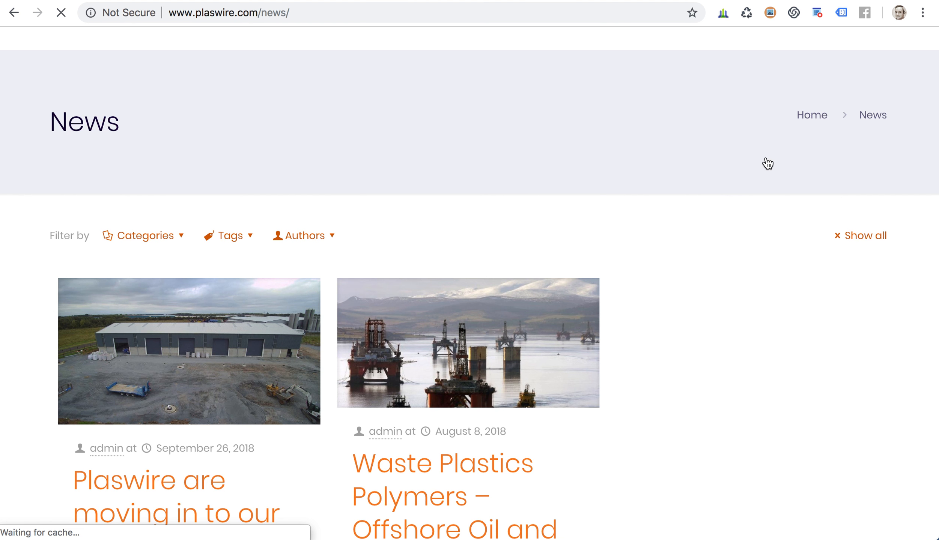
pyautogui.scroll(-5, 652, 400)
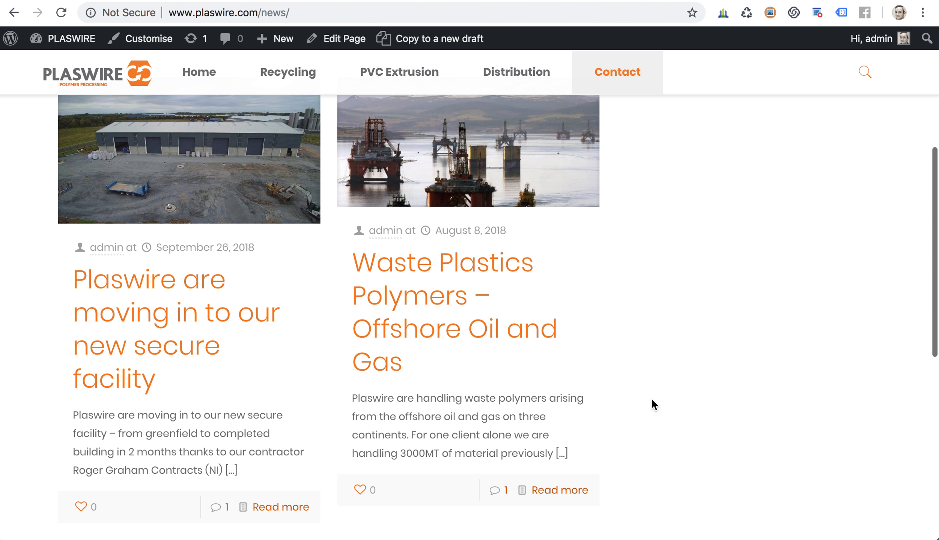
pyautogui.scroll(-4, 652, 400)
pyautogui.scroll(8, 651, 397)
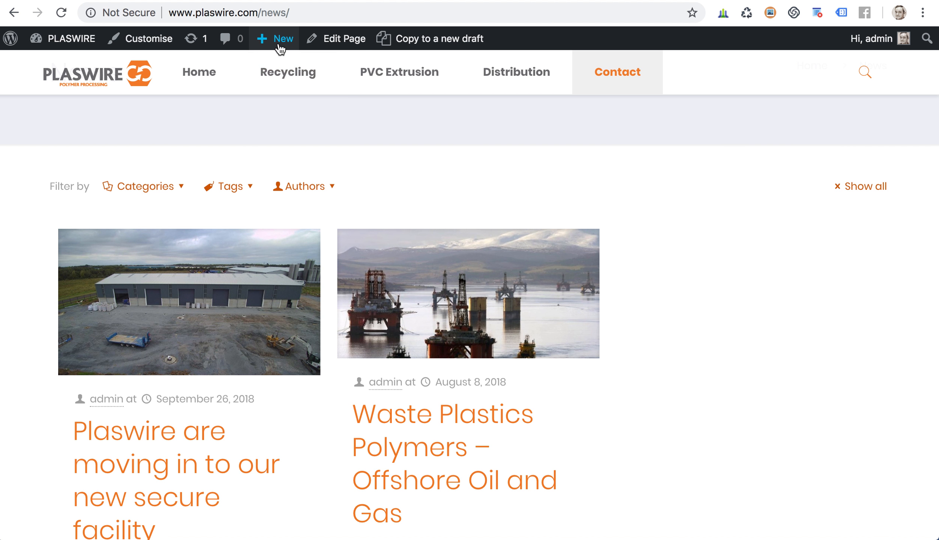
# - Create a new post from the News page and title it "Some Title"
pyautogui.moveTo(267, 40)
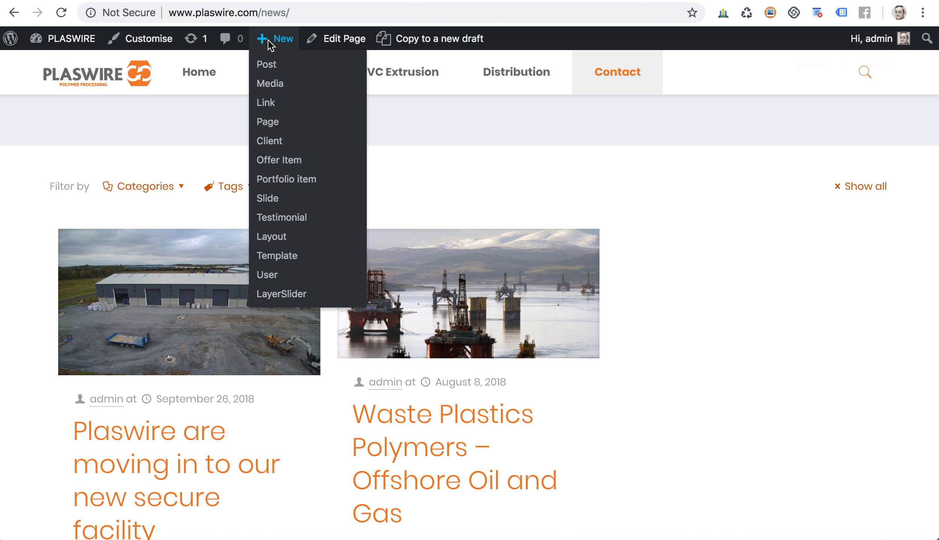
pyautogui.click(278, 75)
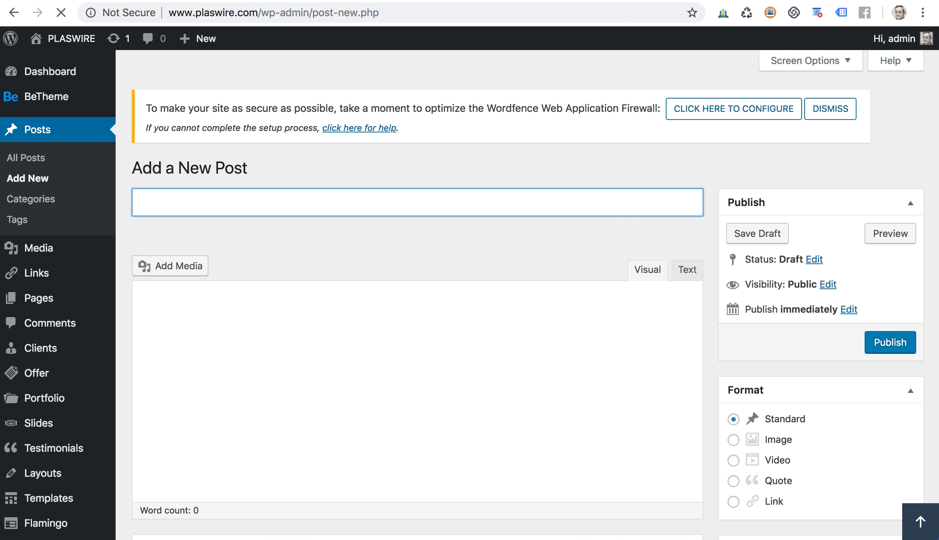
pyautogui.write('SOme Title')
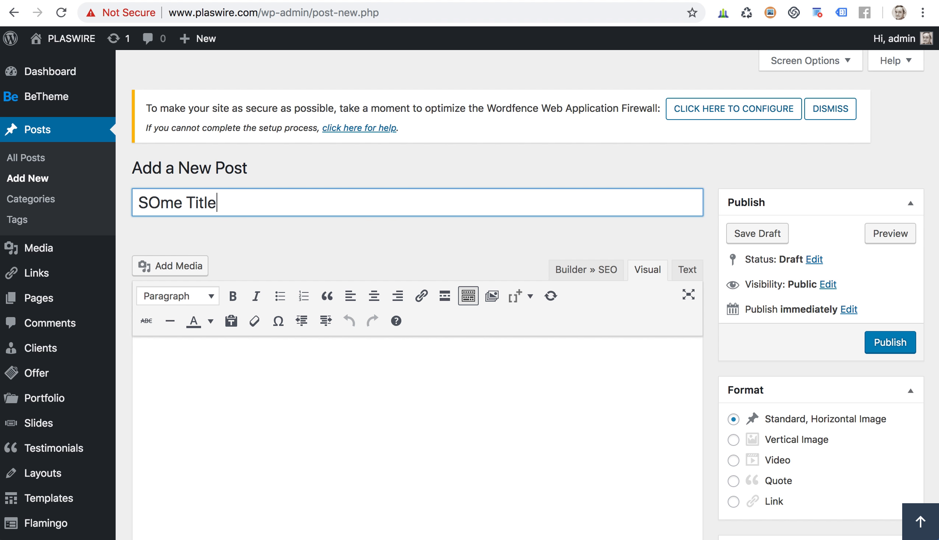
pyautogui.press('Left')
pyautogui.press('Left')
pyautogui.press('Left')
pyautogui.press('BackSpace')
pyautogui.write('o')
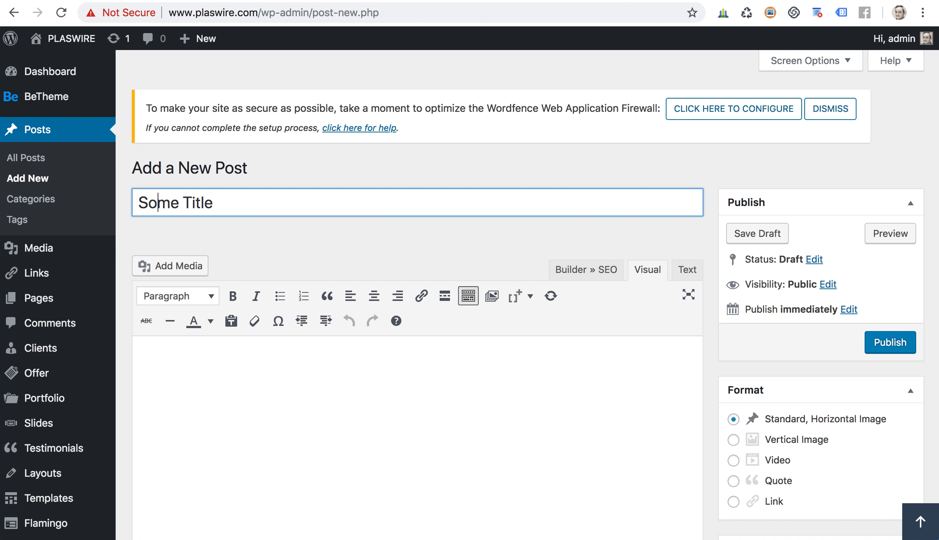
# - Copy the selected placeholder paragraphs from the lipsum.com page and paste them twice into the post's body
pyautogui.click(287, 411)
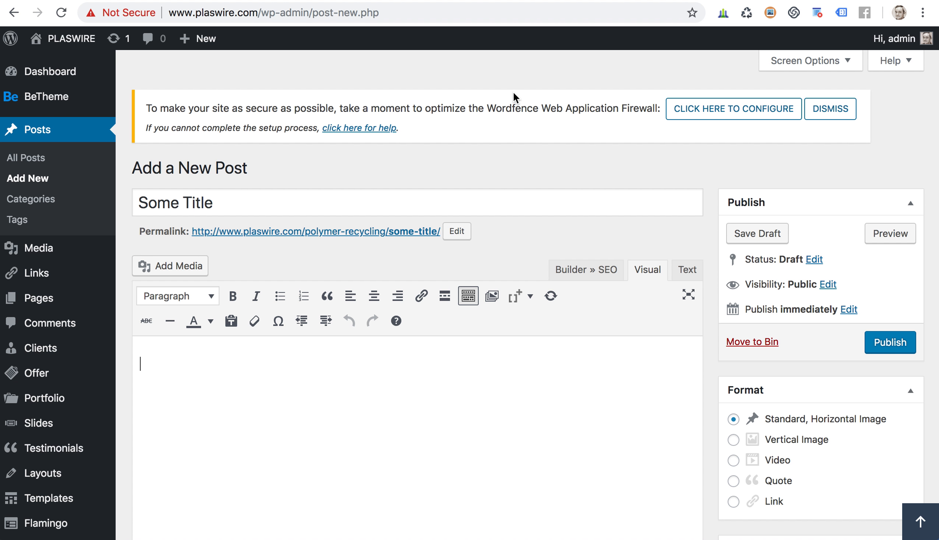
pyautogui.click(471, 0)
pyautogui.rightClick(378, 334)
pyautogui.click(394, 364)
pyautogui.click(405, 1)
pyautogui.press('super+v')
pyautogui.press('super+v')
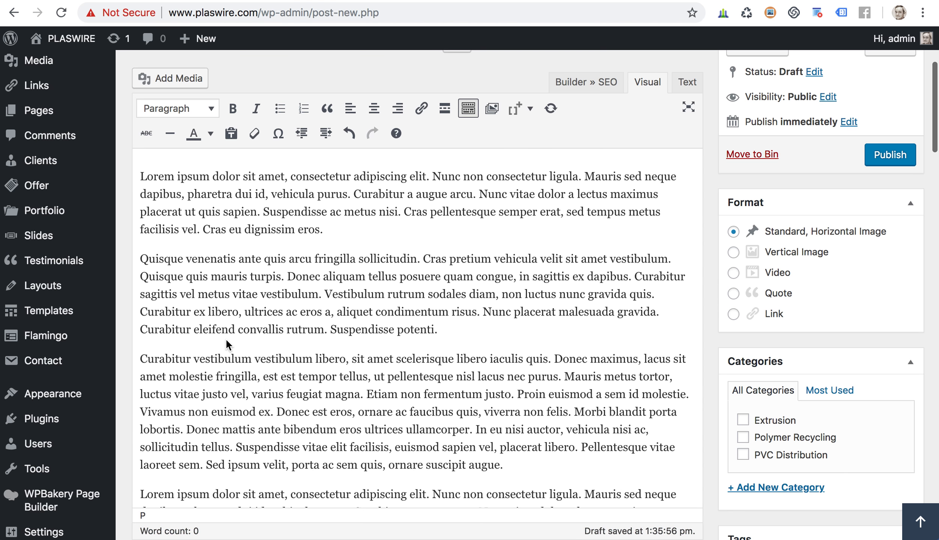
# - Make the word "ipsum" bold and the word "dolor" italic in the post's opening sentence
pyautogui.scroll(3, 241, 341)
pyautogui.scroll(10, 242, 341)
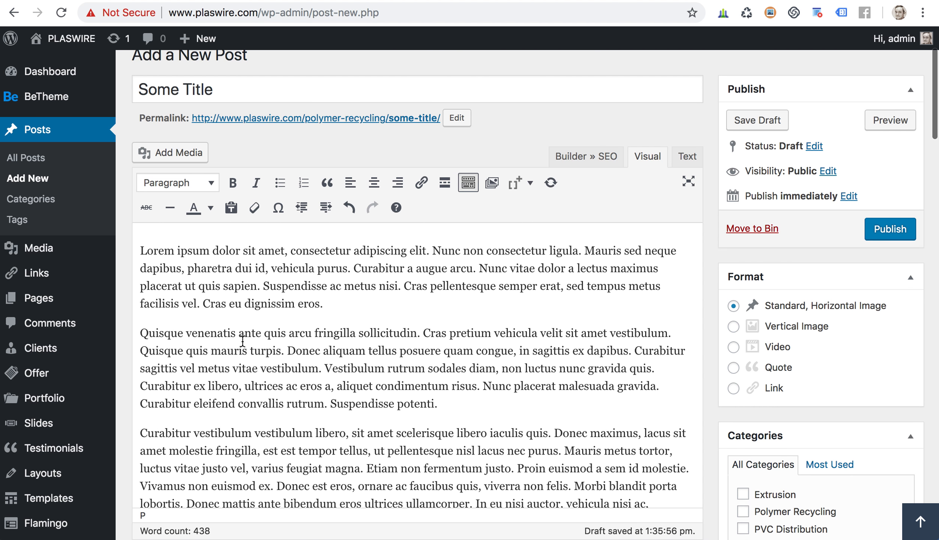
pyautogui.doubleClick(198, 259)
pyautogui.click(233, 191)
pyautogui.doubleClick(232, 259)
pyautogui.click(256, 191)
# - Split "Suspendisse ac metus nisi." out of the first paragraph onto its own line and format it as Heading 2
pyautogui.click(264, 277)
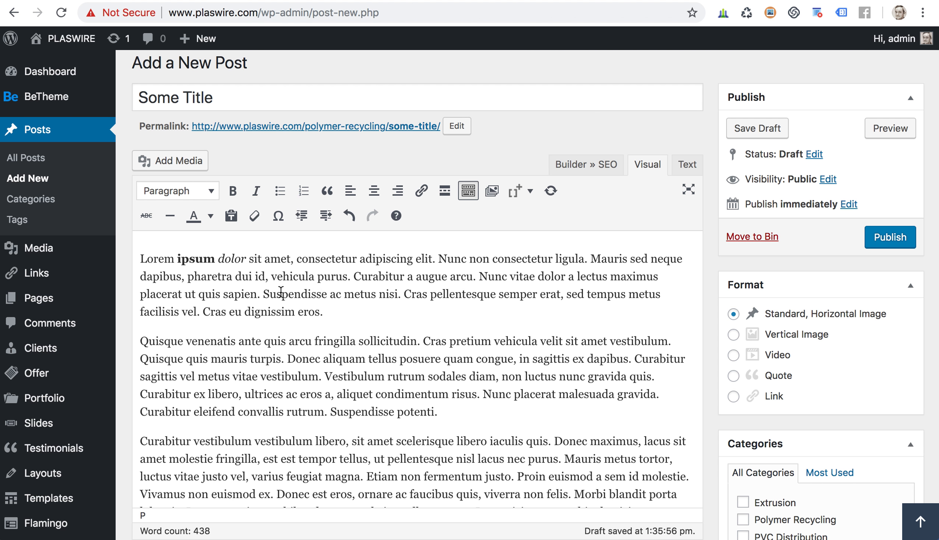
pyautogui.press('Return')
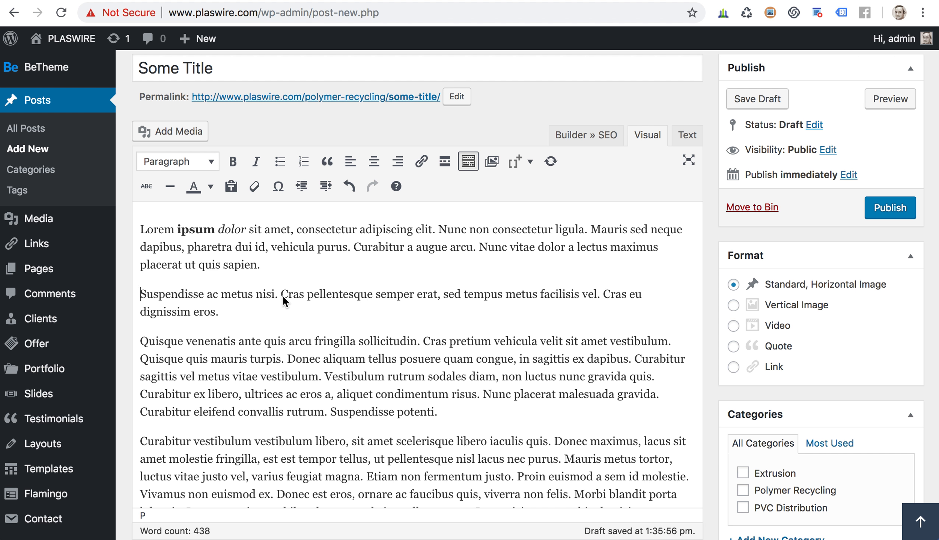
pyautogui.click(281, 295)
pyautogui.press('Return')
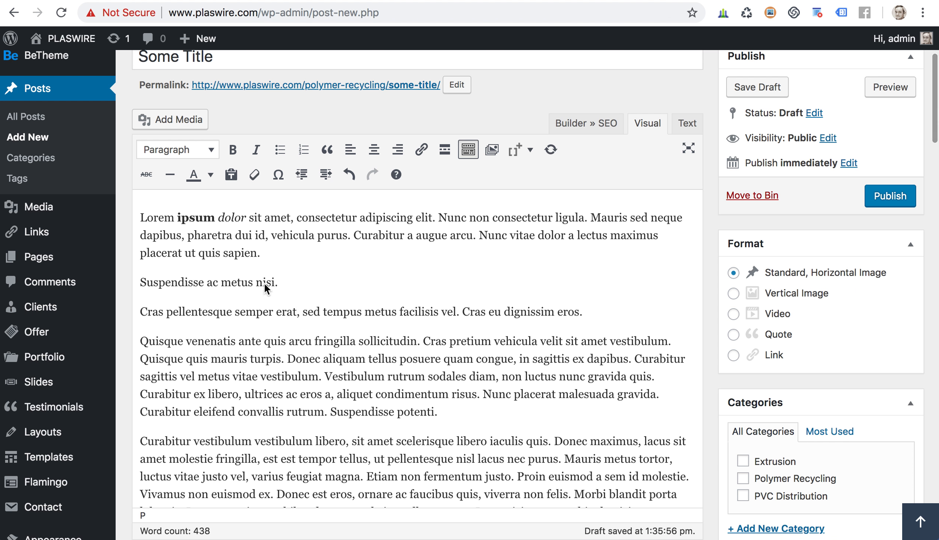
pyautogui.click(198, 152)
pyautogui.click(195, 234)
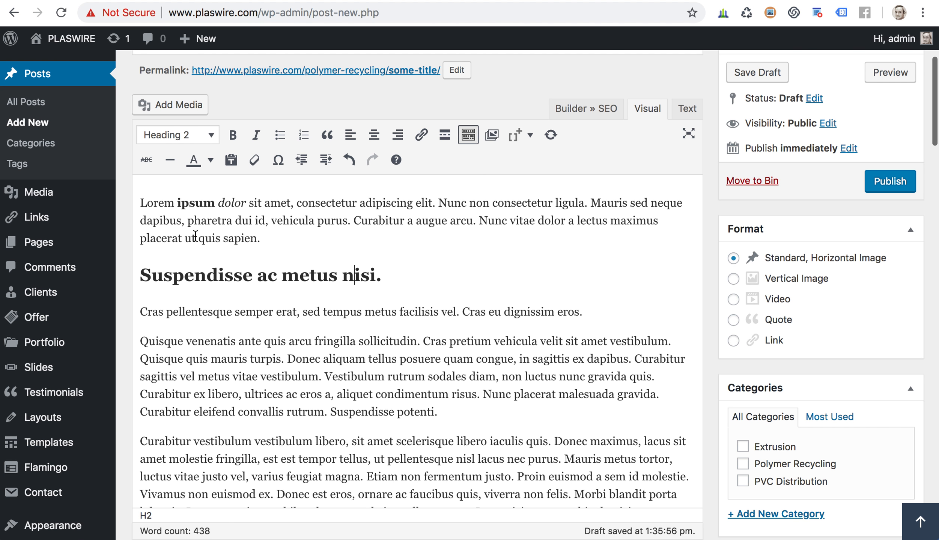
# - Format the line beginning "Cras pellentesque semper erat" as Heading 4
pyautogui.click(199, 136)
pyautogui.click(476, 295)
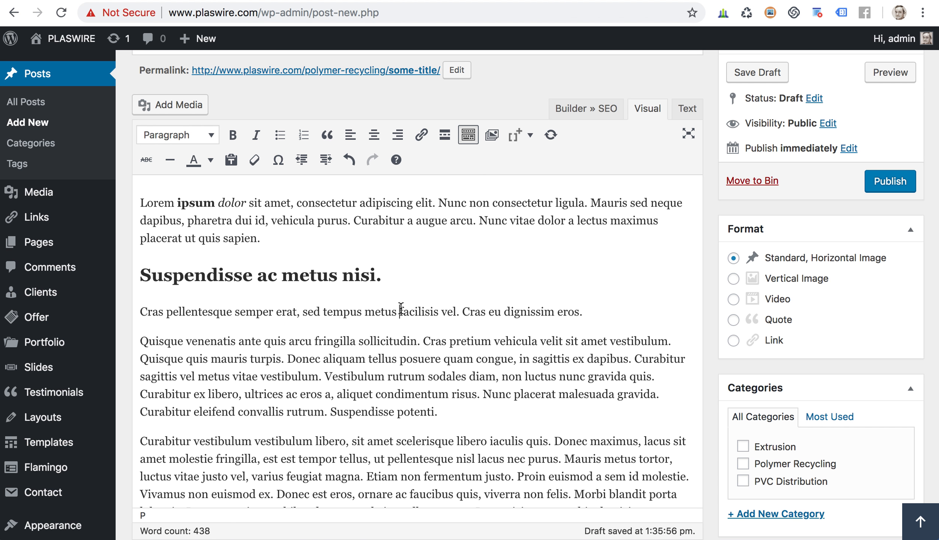
pyautogui.click(205, 135)
pyautogui.click(199, 266)
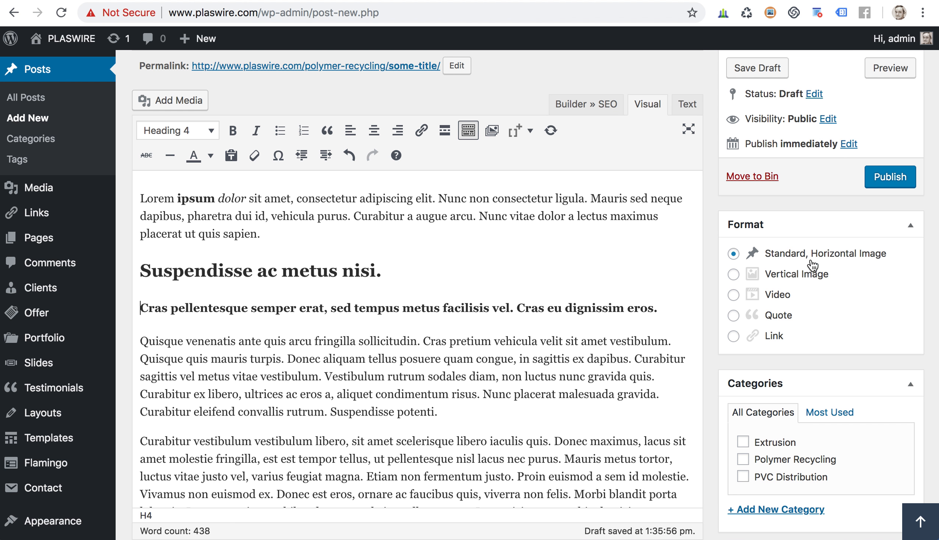
# - Browse the media library and set the first image, the grey building with the PLASWIRE sign, as the post's featured image
pyautogui.scroll(-4, 713, 354)
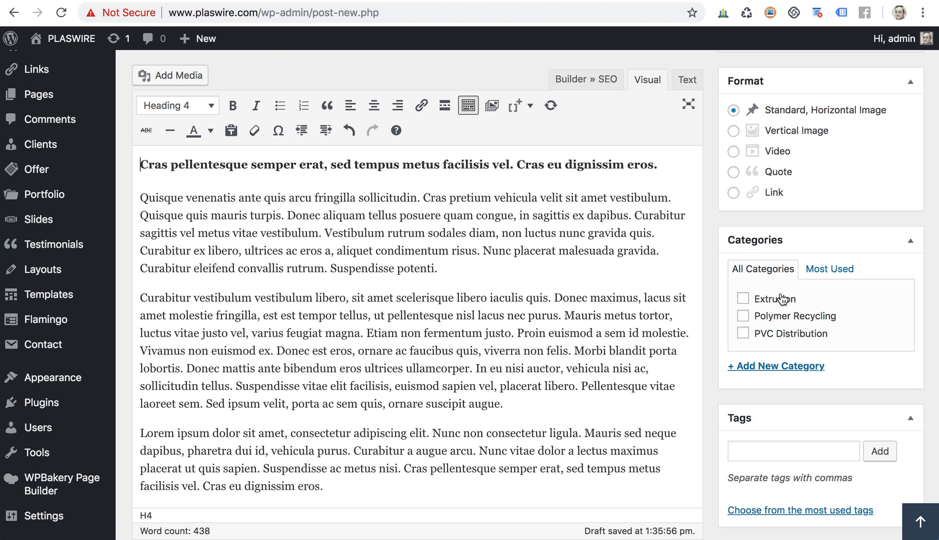
pyautogui.scroll(-6, 717, 353)
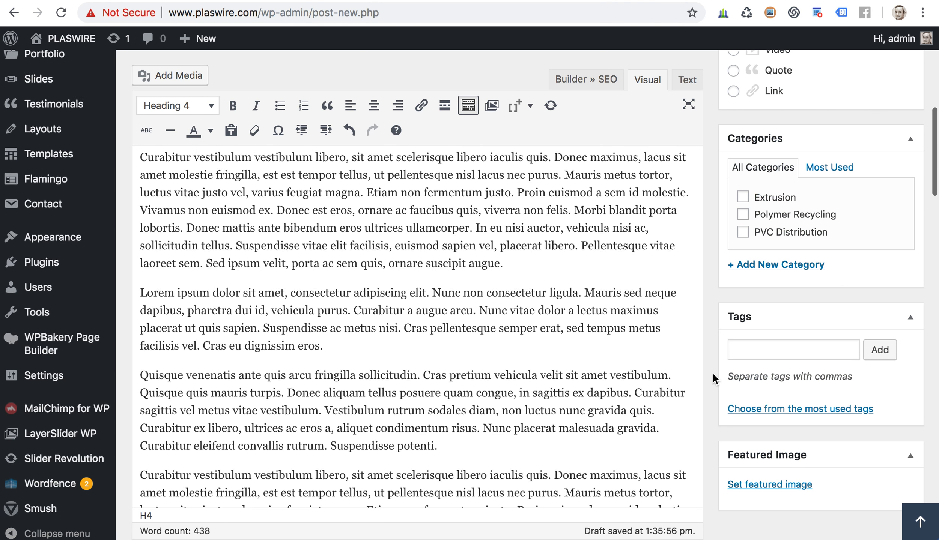
pyautogui.click(766, 485)
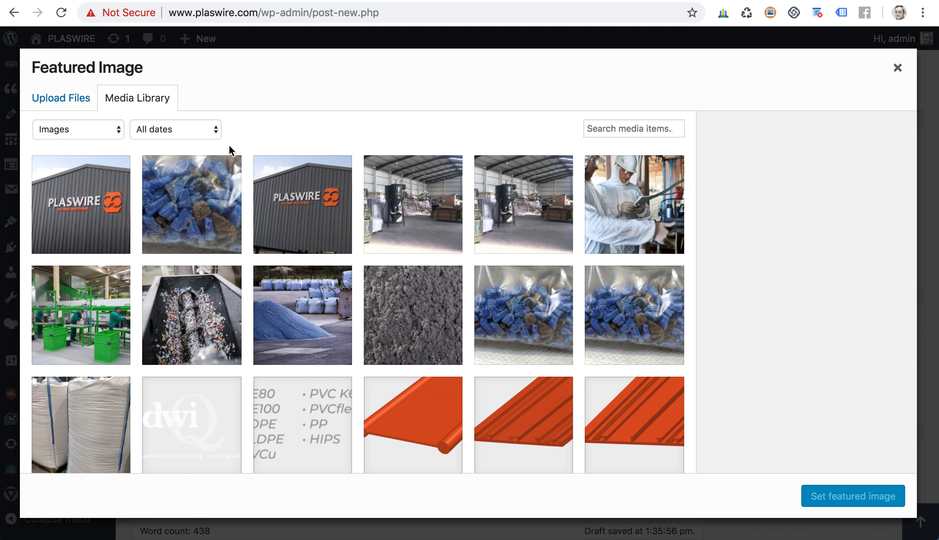
pyautogui.scroll(-10, 256, 215)
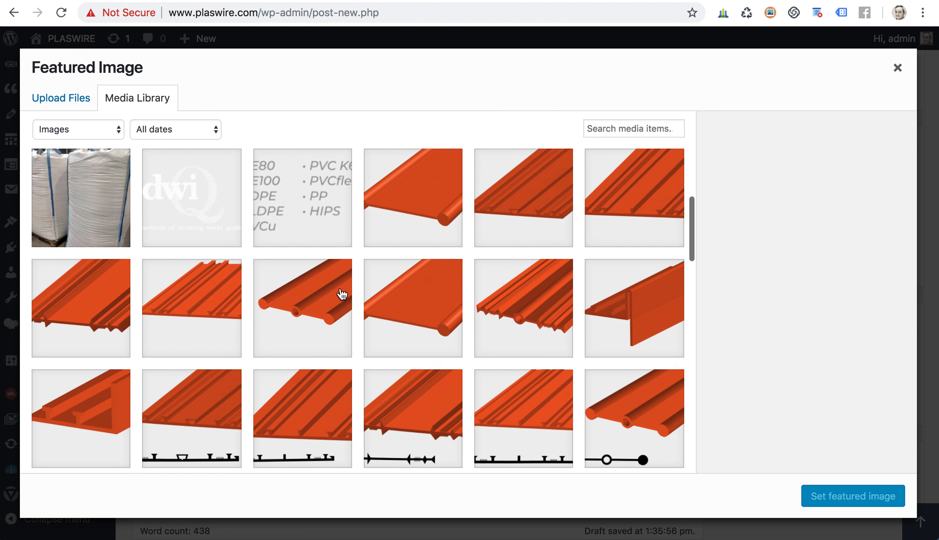
pyautogui.scroll(-15, 342, 295)
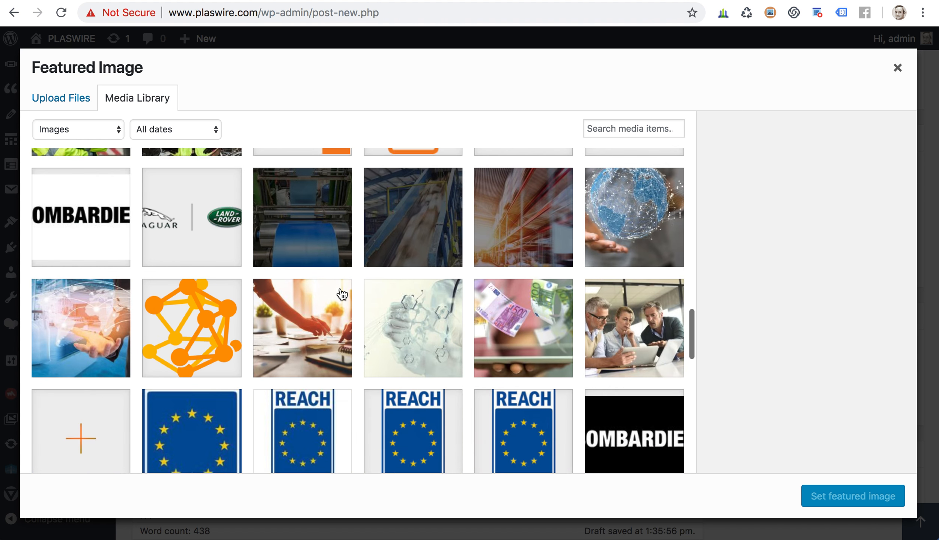
pyautogui.scroll(-15, 342, 294)
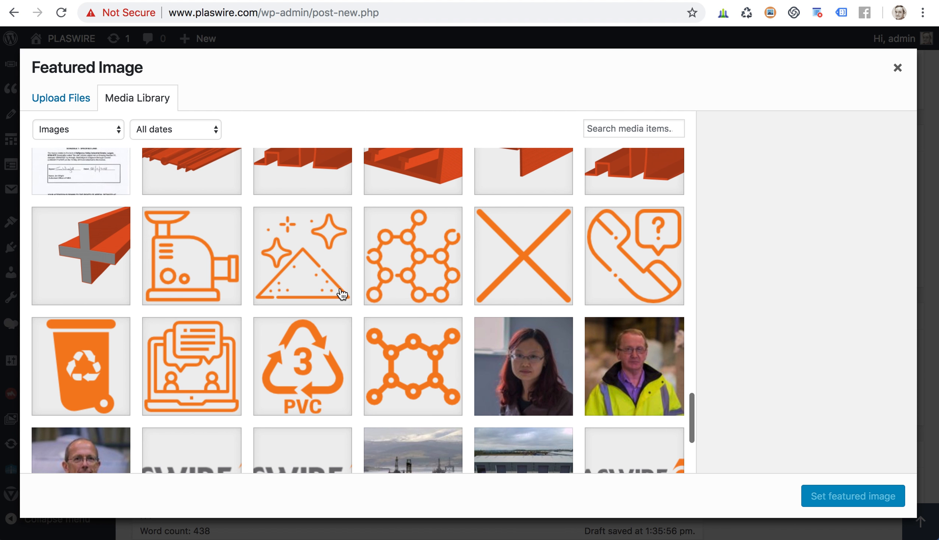
pyautogui.scroll(-5, 342, 294)
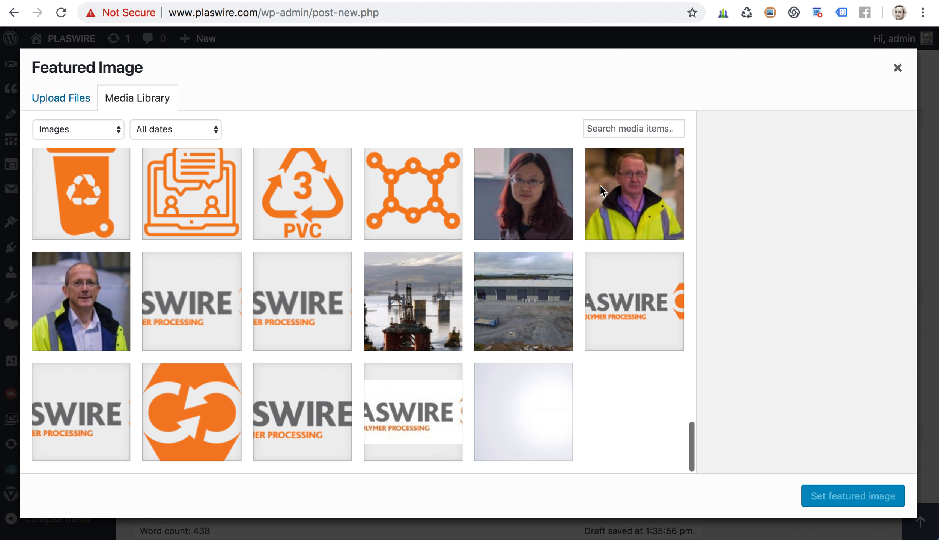
pyautogui.scroll(20, 443, 304)
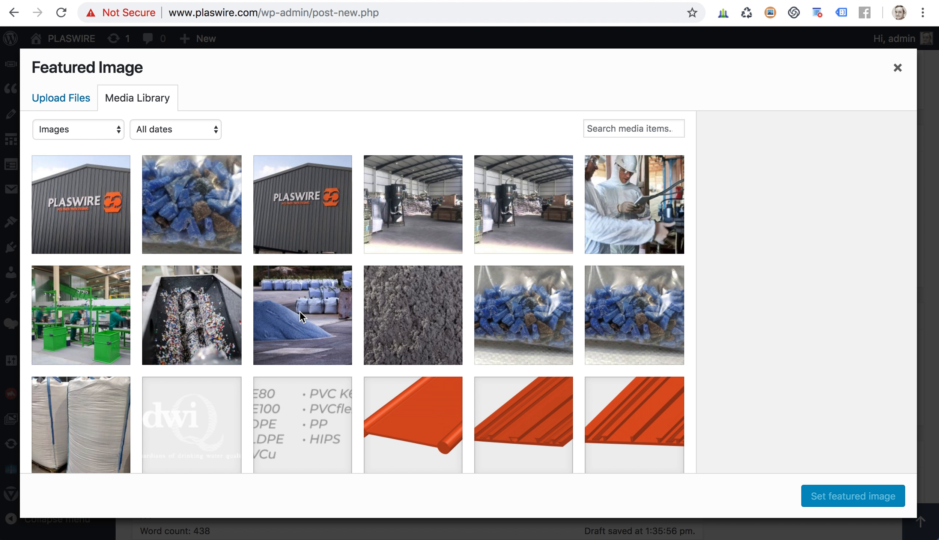
pyautogui.click(117, 195)
pyautogui.click(832, 488)
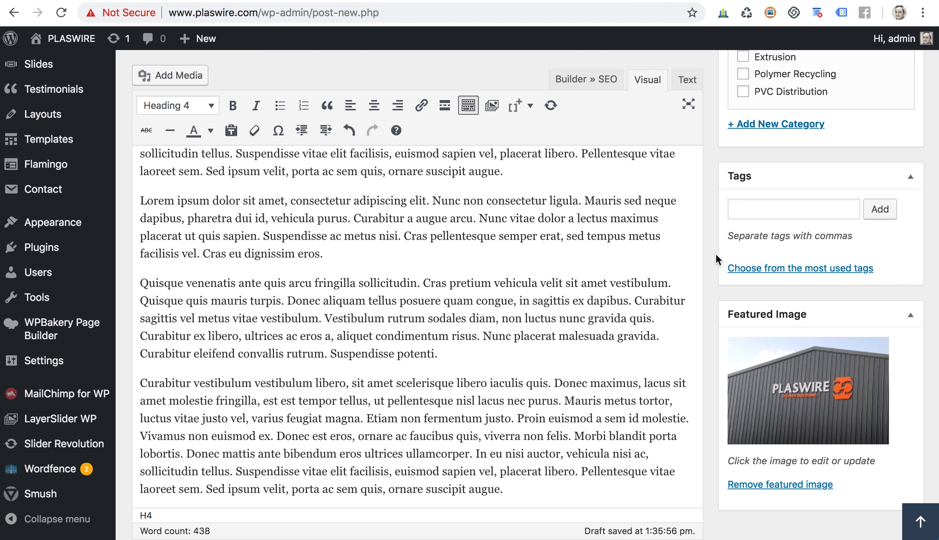
# - Assign the post to the Polymer Recycling category and publish it
pyautogui.scroll(15, 715, 253)
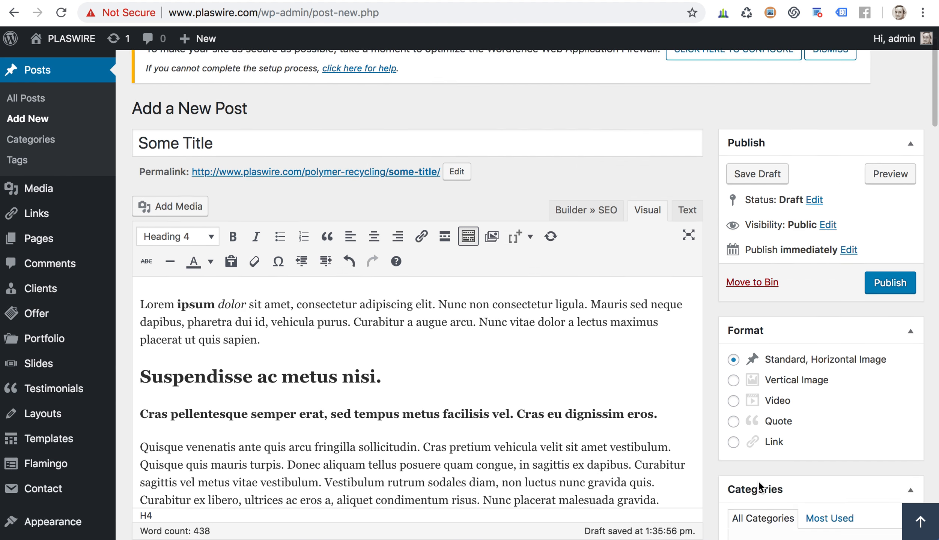
pyautogui.scroll(-5, 760, 488)
pyautogui.click(742, 367)
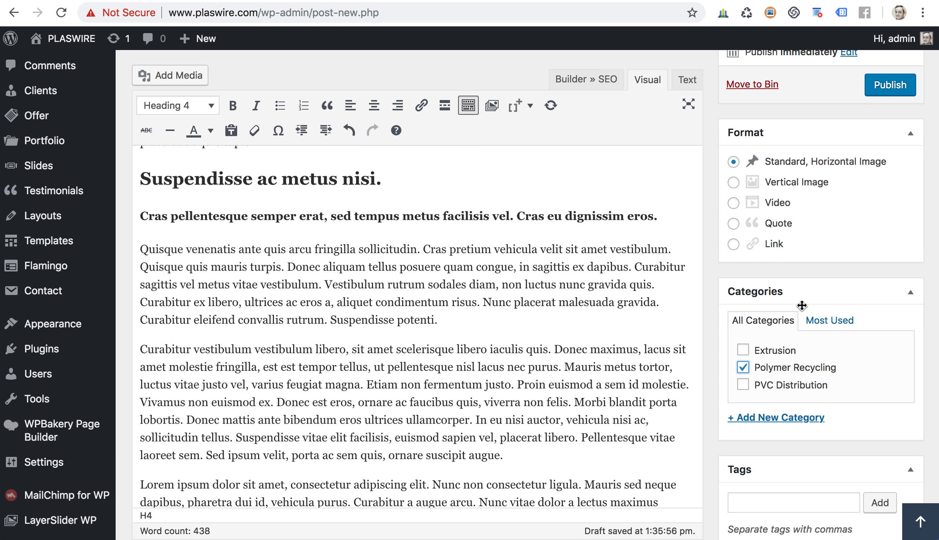
pyautogui.scroll(5, 802, 306)
pyautogui.click(896, 341)
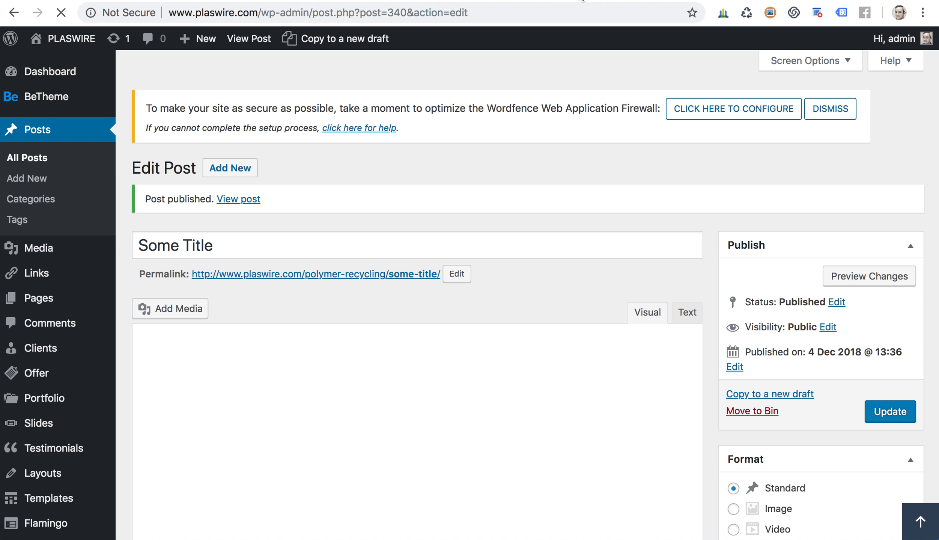
pyautogui.click(581, 0)
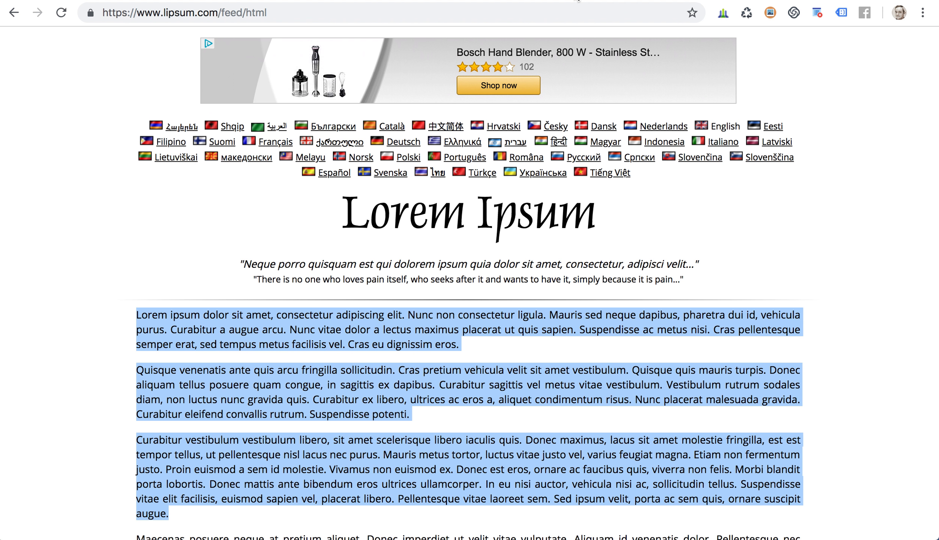
pyautogui.click(302, 0)
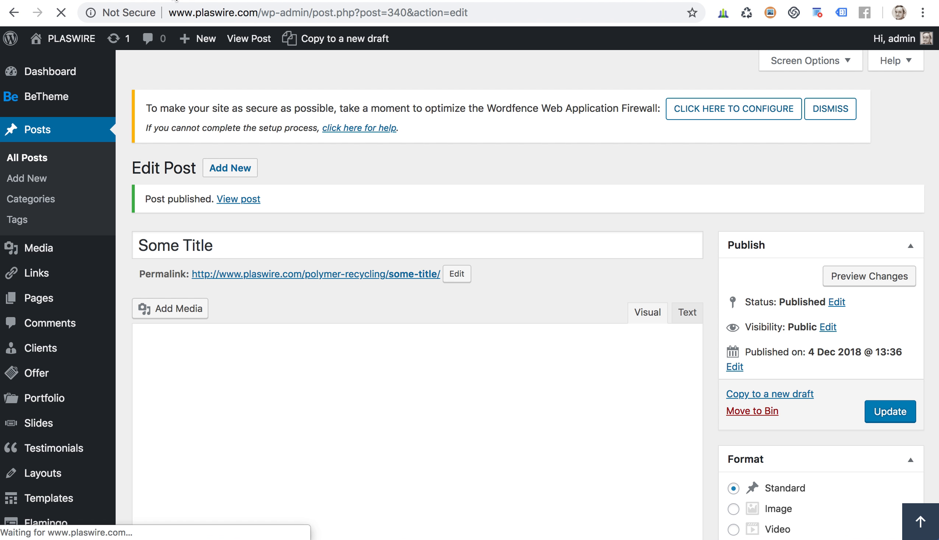
# - Open the published "Some Title" post in a new tab and examine its featured image, headings and text
pyautogui.rightClick(257, 44)
pyautogui.click(280, 42)
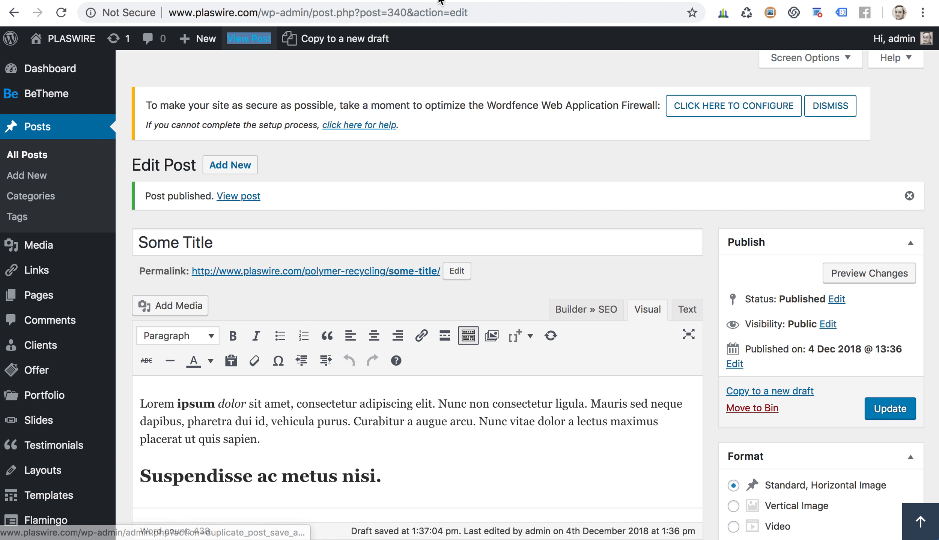
pyautogui.moveTo(816, 22); pyautogui.dragTo(882, 15)
pyautogui.click(505, 0)
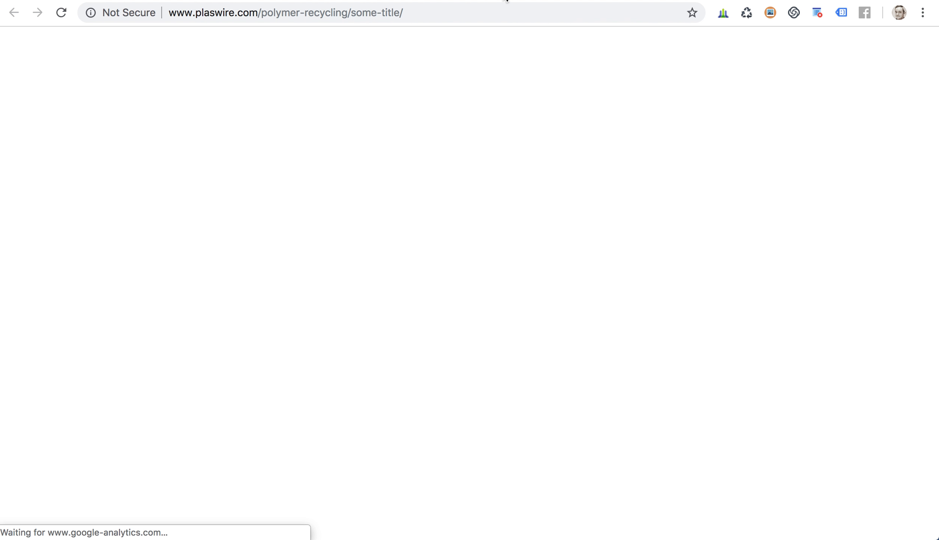
pyautogui.scroll(-20, 444, 282)
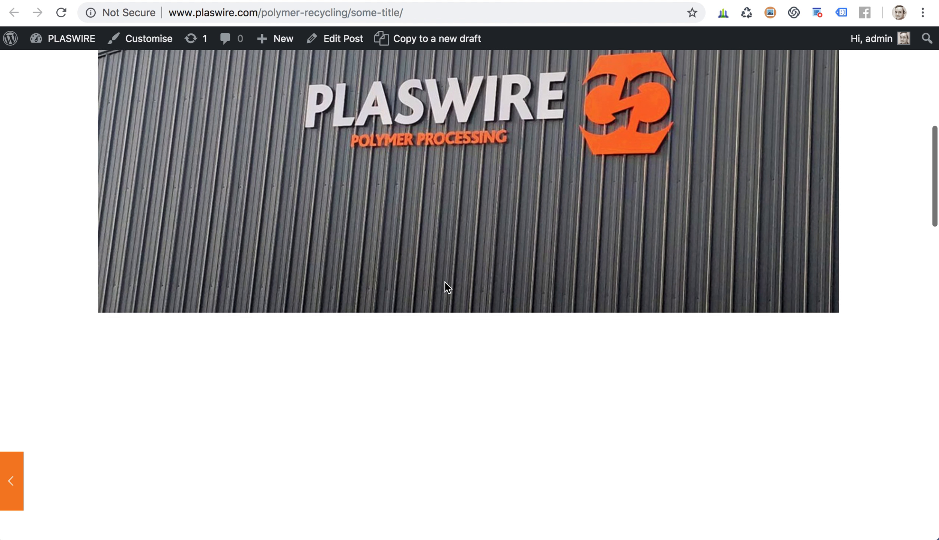
pyautogui.scroll(-12, 315, 205)
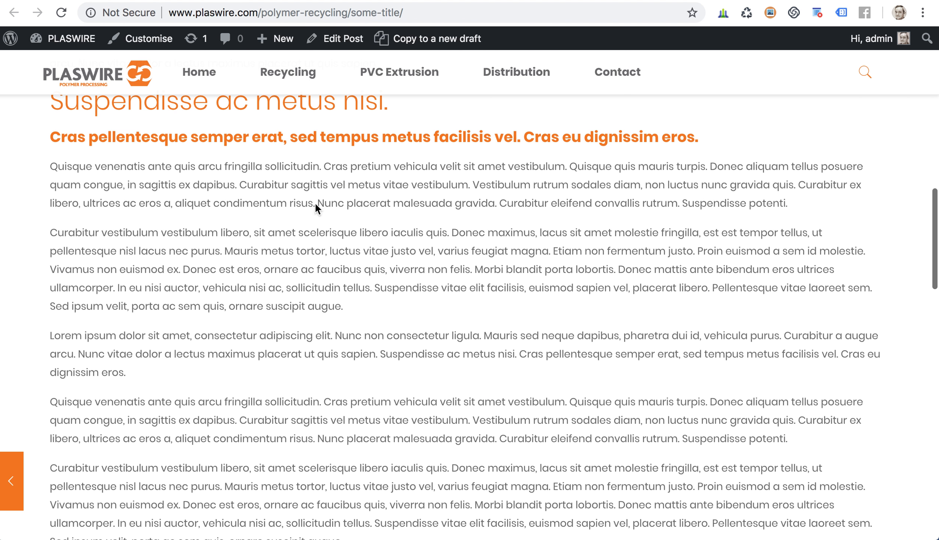
pyautogui.scroll(20, 348, 348)
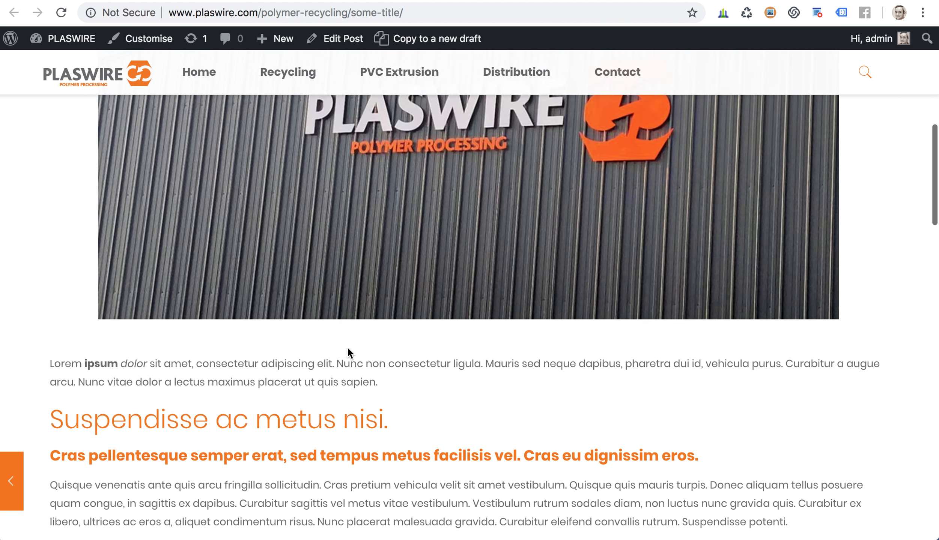
# - Check the new post's entry in the site's News listing and return to the post editor
pyautogui.click(714, 206)
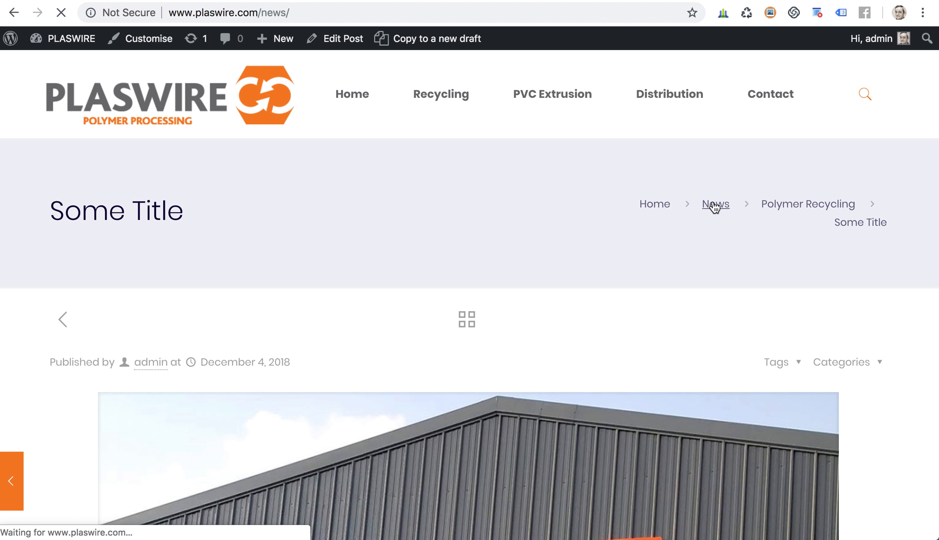
pyautogui.scroll(-5, 514, 306)
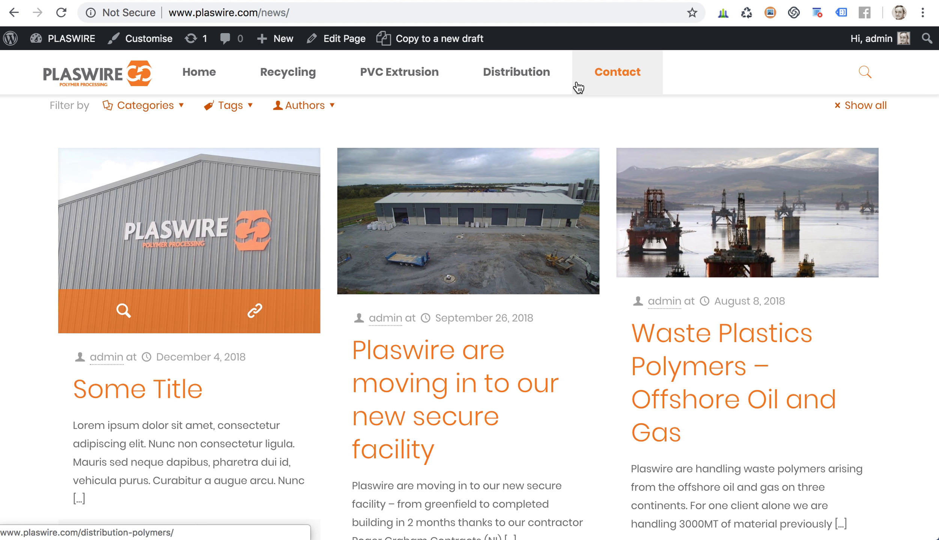
pyautogui.click(350, 0)
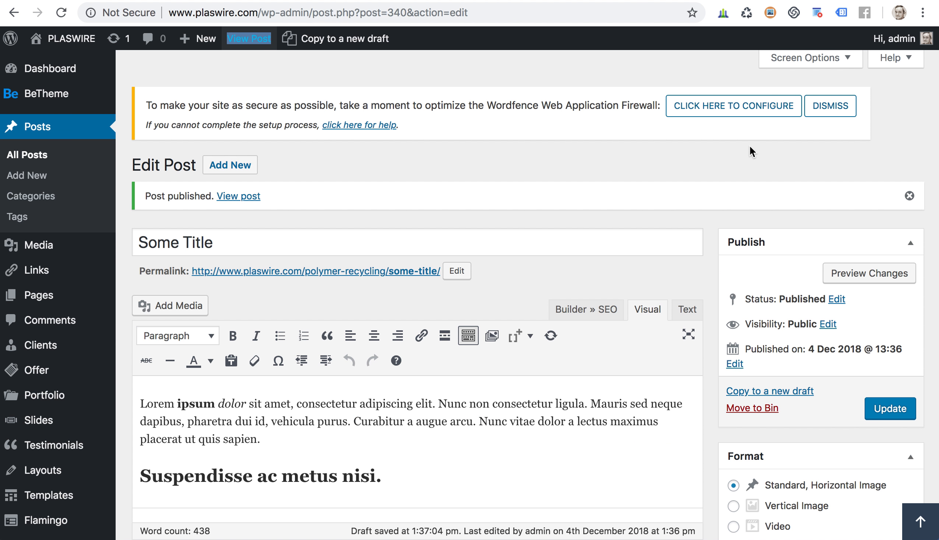
# - Review the post editor's available screen option boxes and the post's options, tags and featured image settings
pyautogui.click(819, 62)
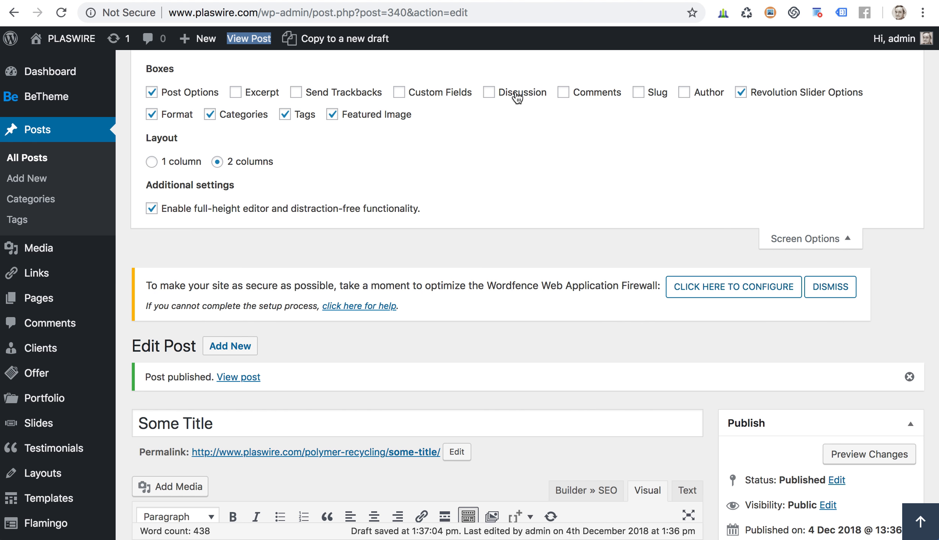
pyautogui.click(795, 233)
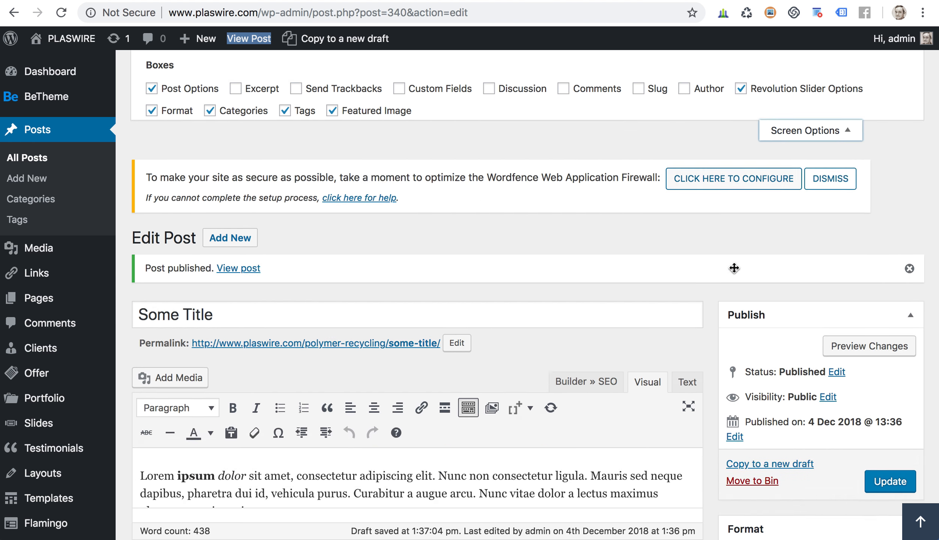
pyautogui.scroll(-20, 716, 379)
pyautogui.scroll(-10, 716, 380)
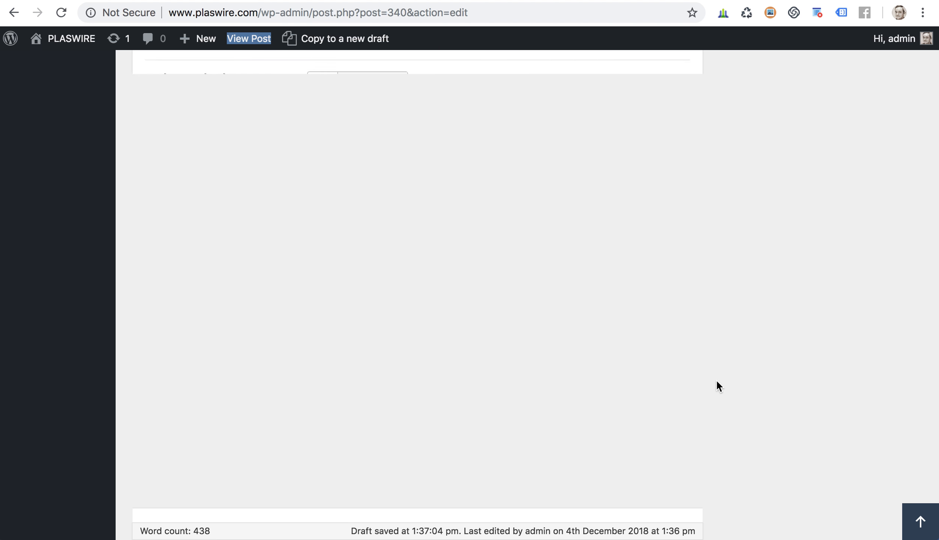
pyautogui.scroll(20, 704, 348)
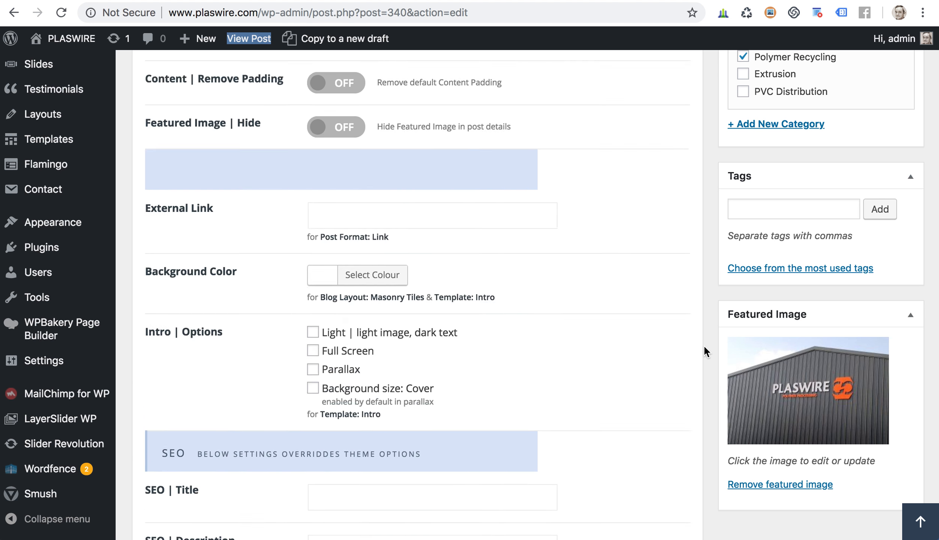
pyautogui.scroll(10, 704, 345)
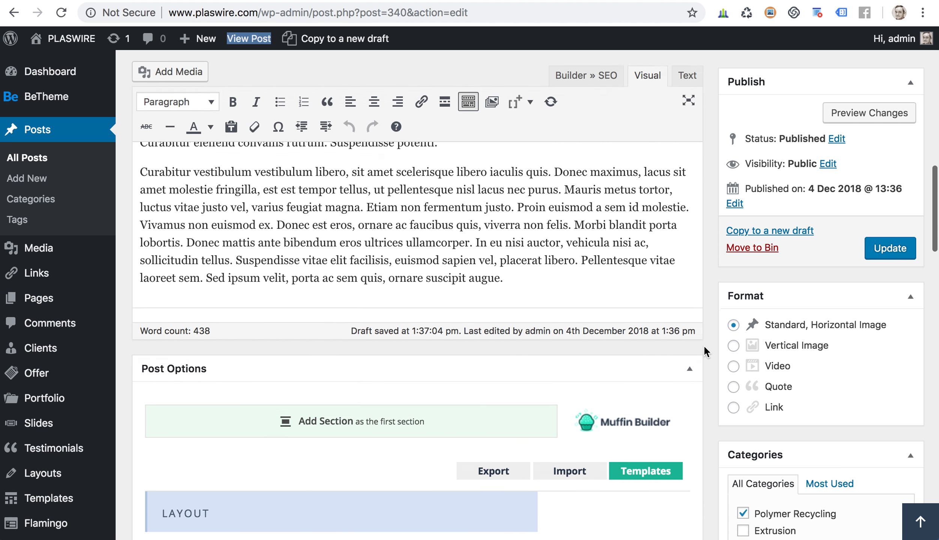
pyautogui.scroll(7, 703, 345)
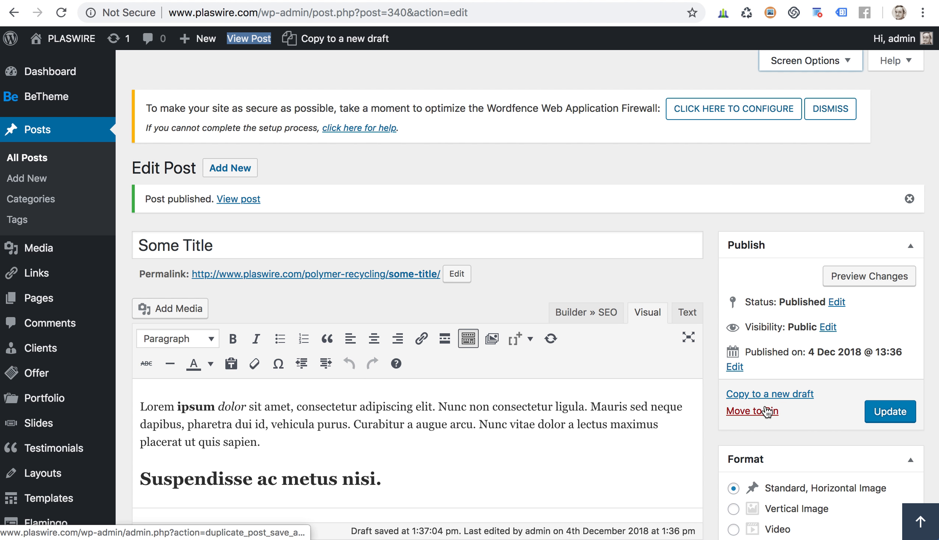
# - Change the "Some Title" post's status to Draft, update it and reload the live News listing
pyautogui.click(836, 302)
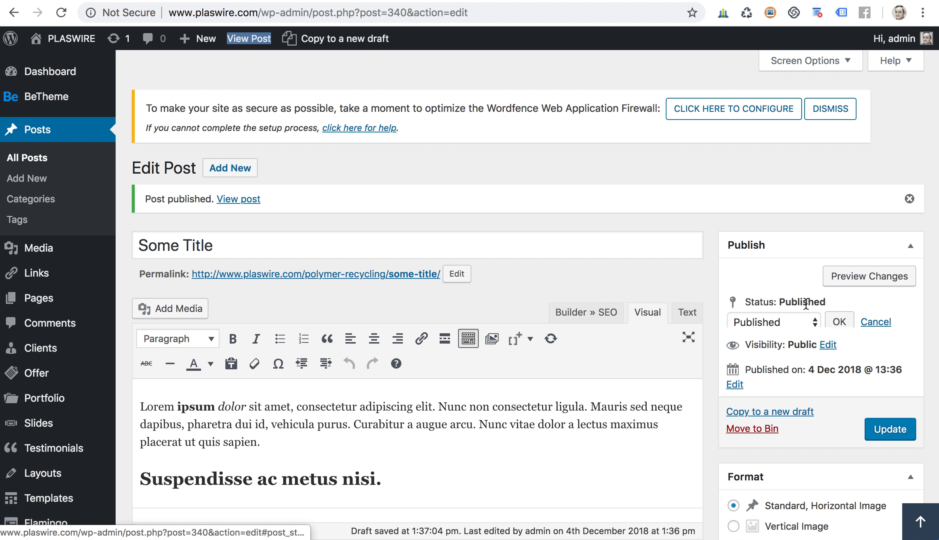
pyautogui.click(769, 324)
pyautogui.click(759, 350)
pyautogui.click(839, 322)
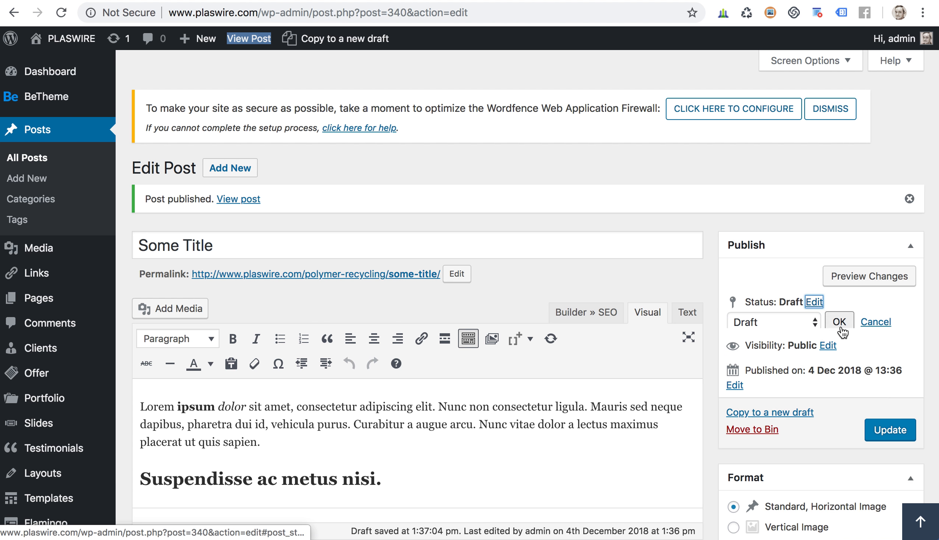
pyautogui.click(882, 413)
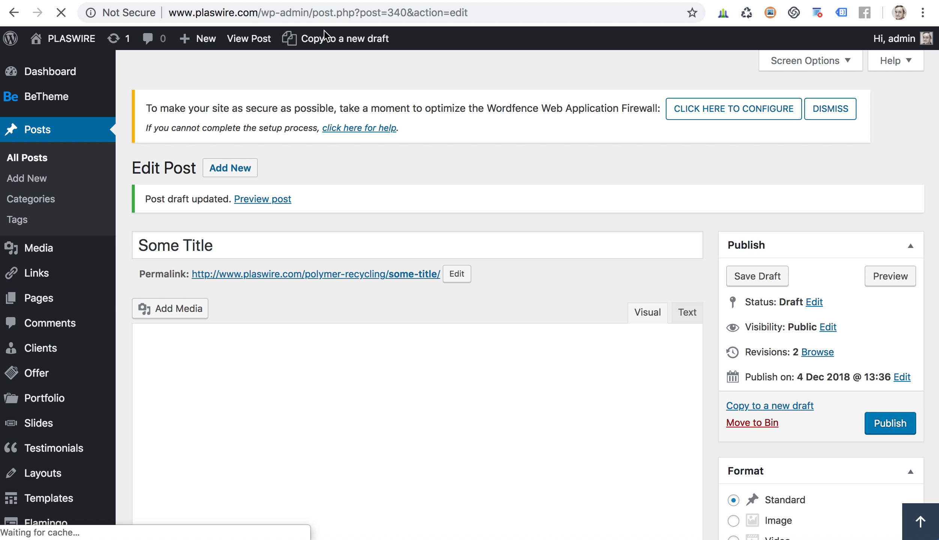
pyautogui.click(464, 0)
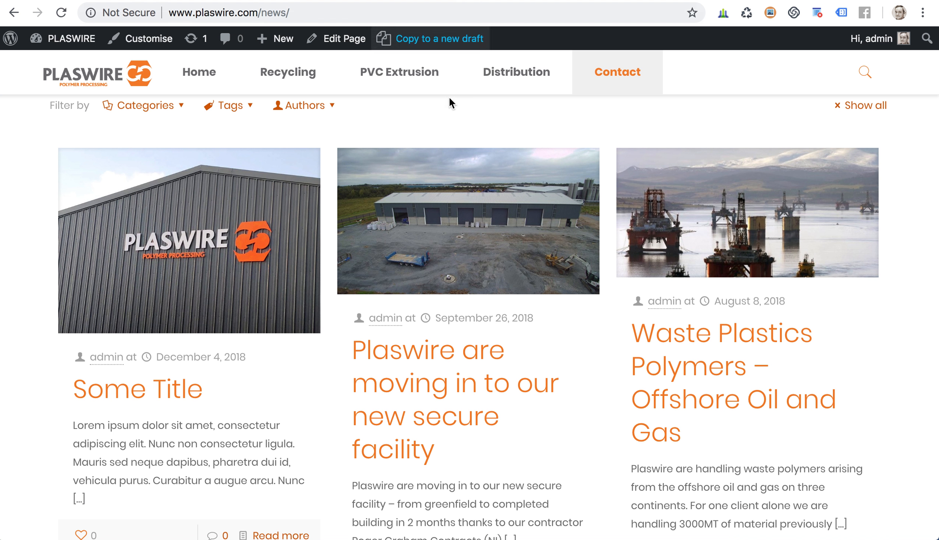
pyautogui.press('super+r')
# - Open the live Recycling page and examine its intro, processing technique sections and contact area
pyautogui.click(287, 73)
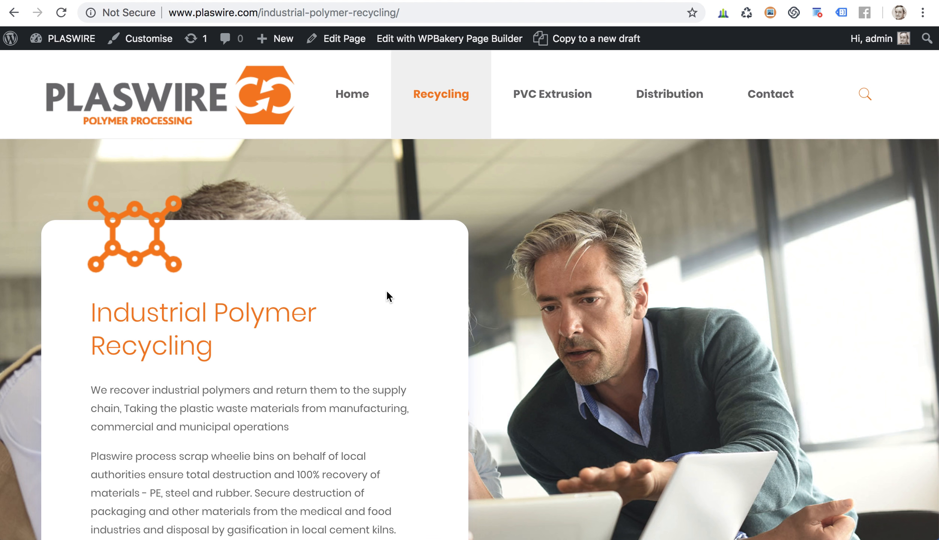
pyautogui.scroll(-7, 387, 291)
pyautogui.scroll(-10, 387, 292)
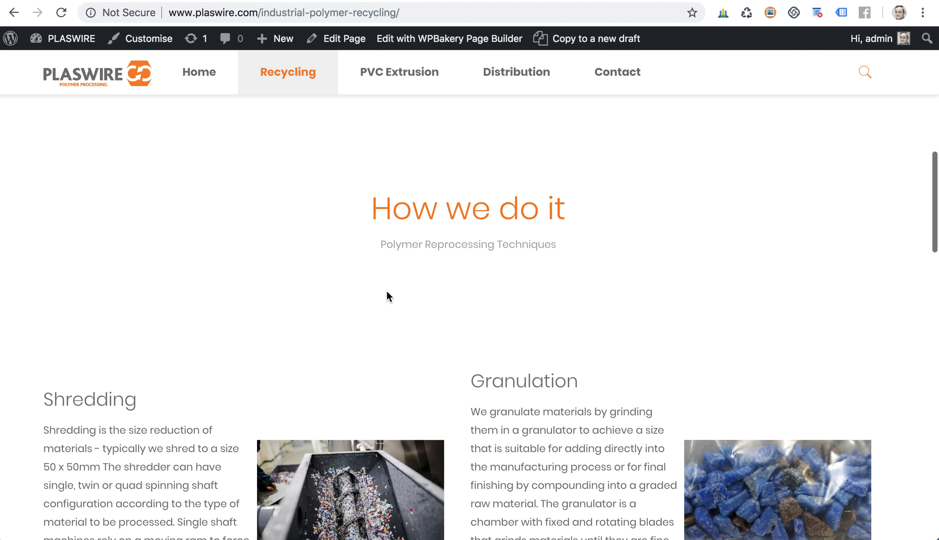
pyautogui.scroll(-7, 387, 290)
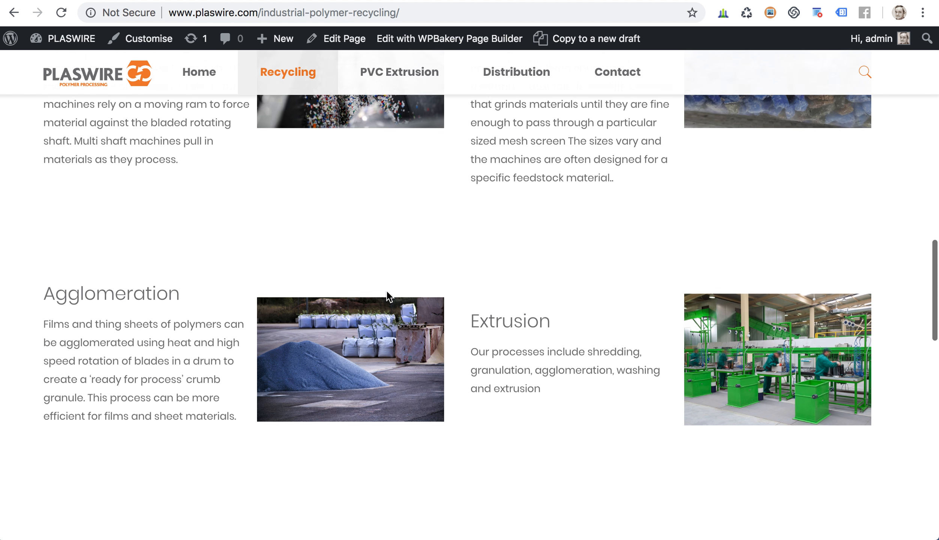
pyautogui.scroll(4, 386, 290)
pyautogui.scroll(-12, 386, 290)
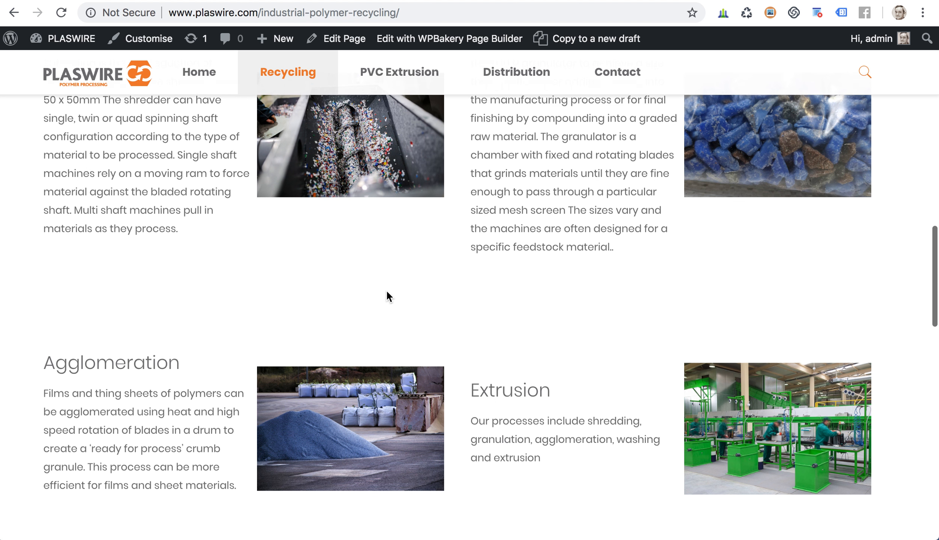
pyautogui.scroll(-6, 386, 292)
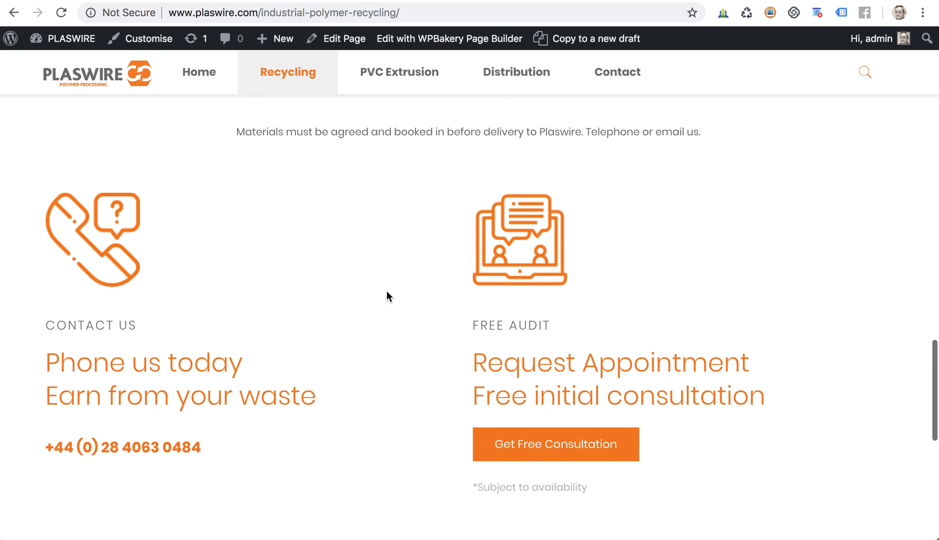
pyautogui.scroll(15, 387, 292)
pyautogui.scroll(10, 386, 290)
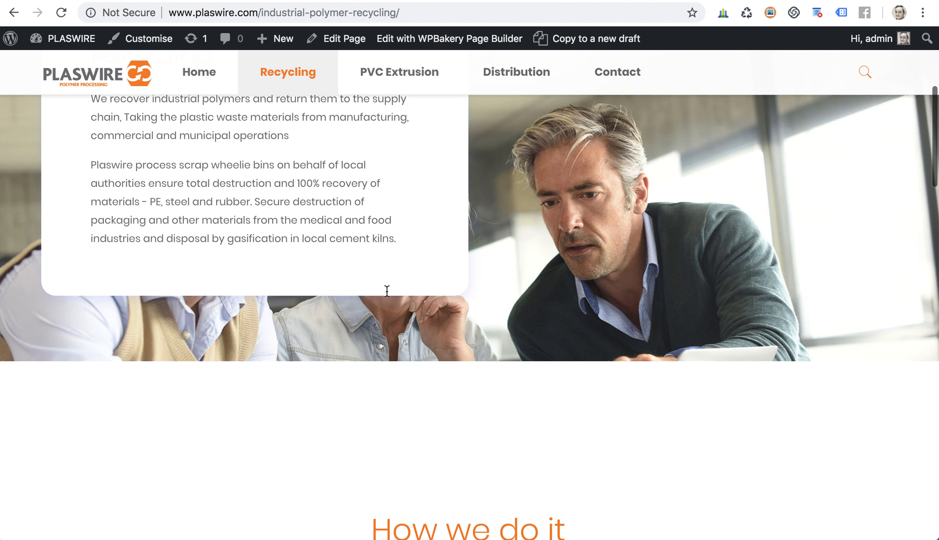
pyautogui.scroll(-12, 386, 290)
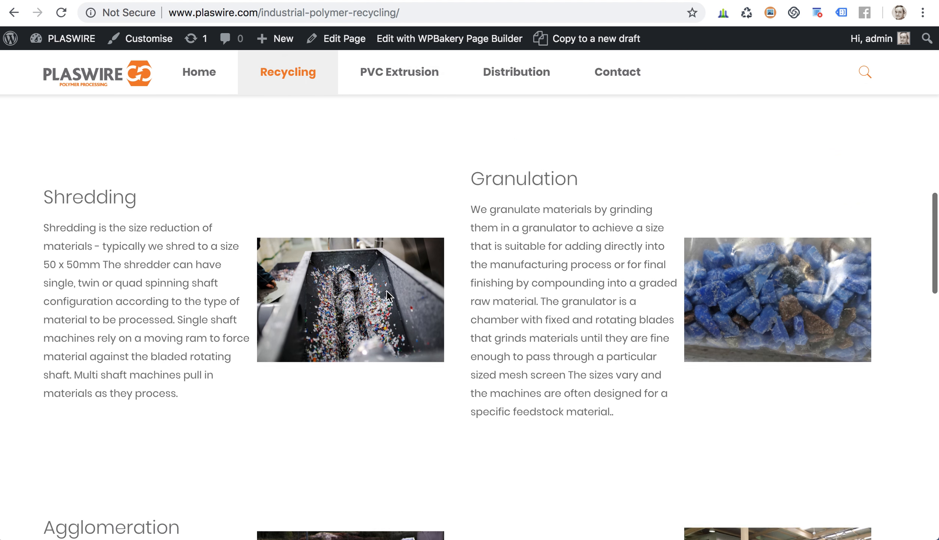
# - Highlight the Extrusion section's heading and text, followed by the Agglomeration heading, on the live Recycling page
pyautogui.moveTo(541, 368); pyautogui.dragTo(466, 329)
pyautogui.click(517, 344)
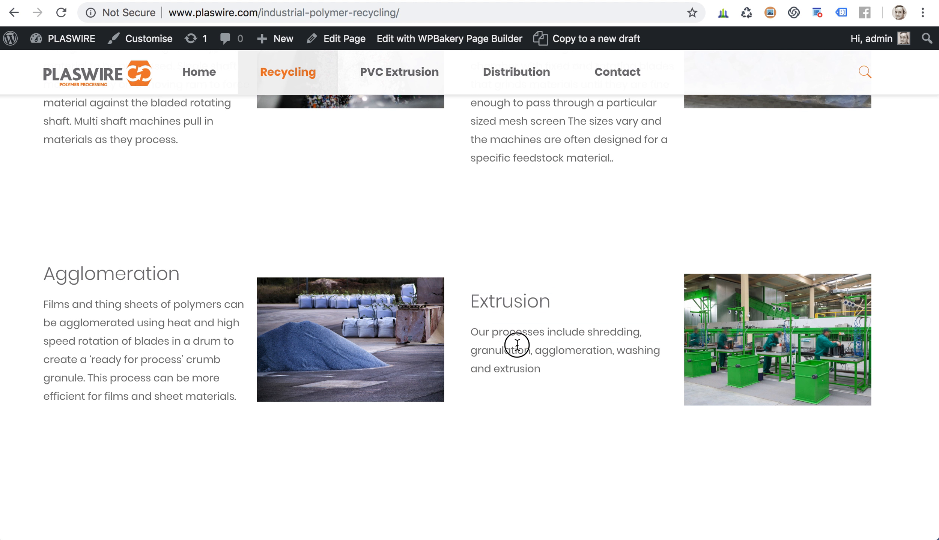
pyautogui.moveTo(559, 371); pyautogui.dragTo(470, 338)
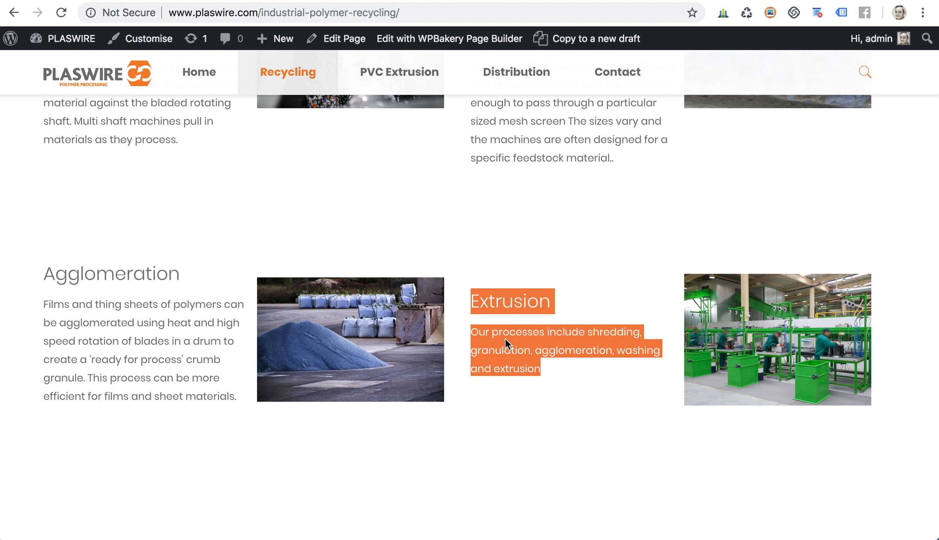
pyautogui.scroll(1, 506, 339)
pyautogui.click(534, 327)
pyautogui.doubleClick(90, 295)
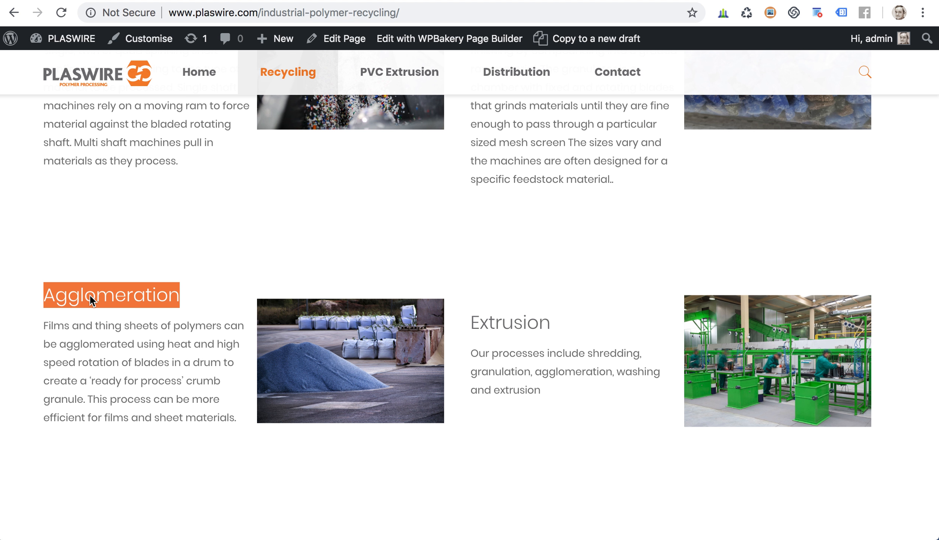
# - Open the Recycling page for editing and open its live view in a separate tab
pyautogui.click(341, 47)
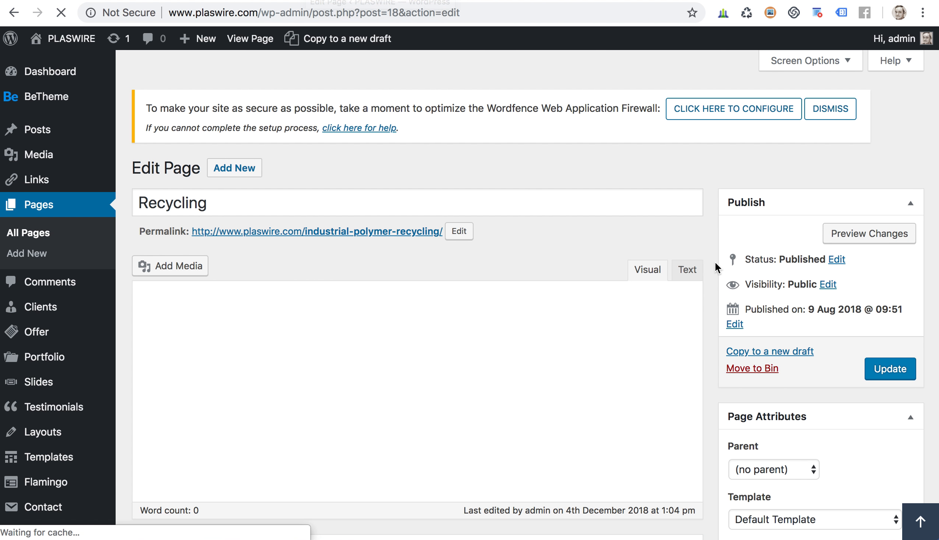
pyautogui.click(257, 45)
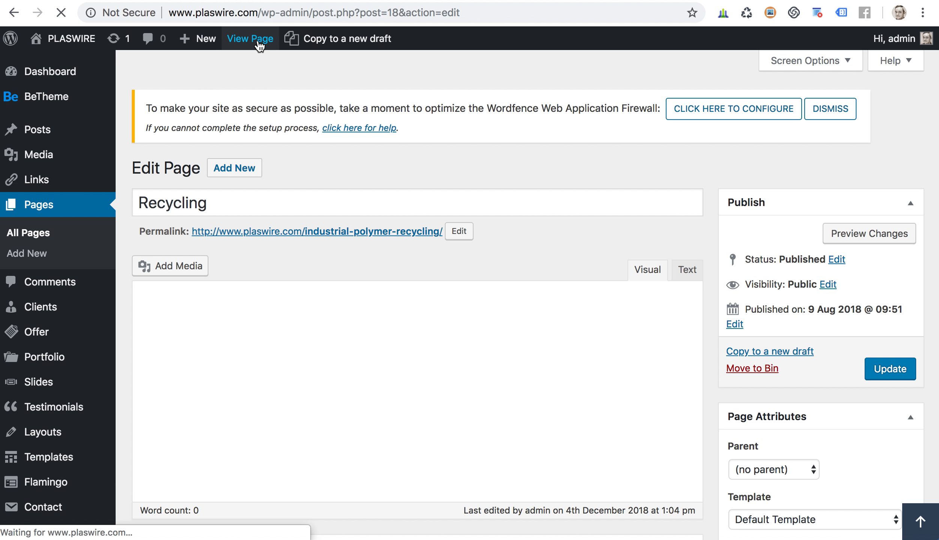
pyautogui.rightClick(258, 41)
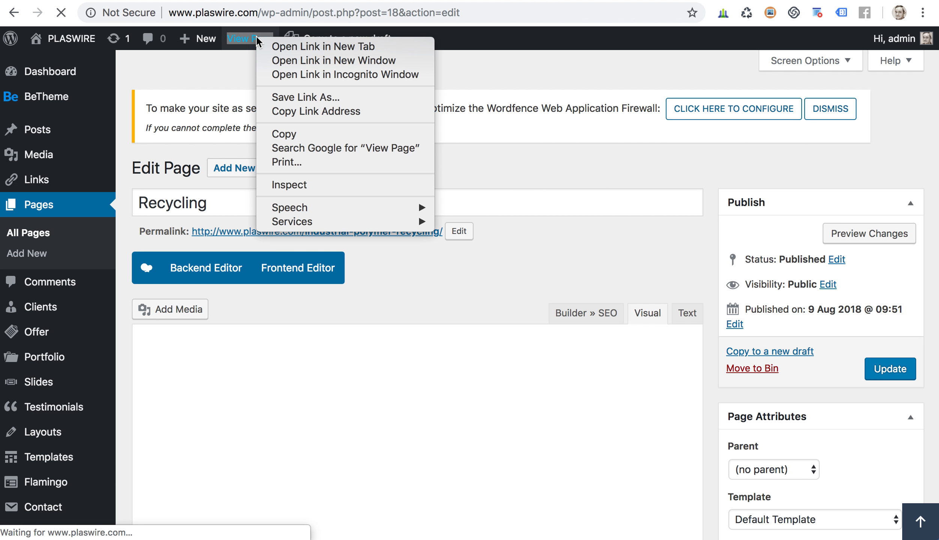
pyautogui.click(285, 46)
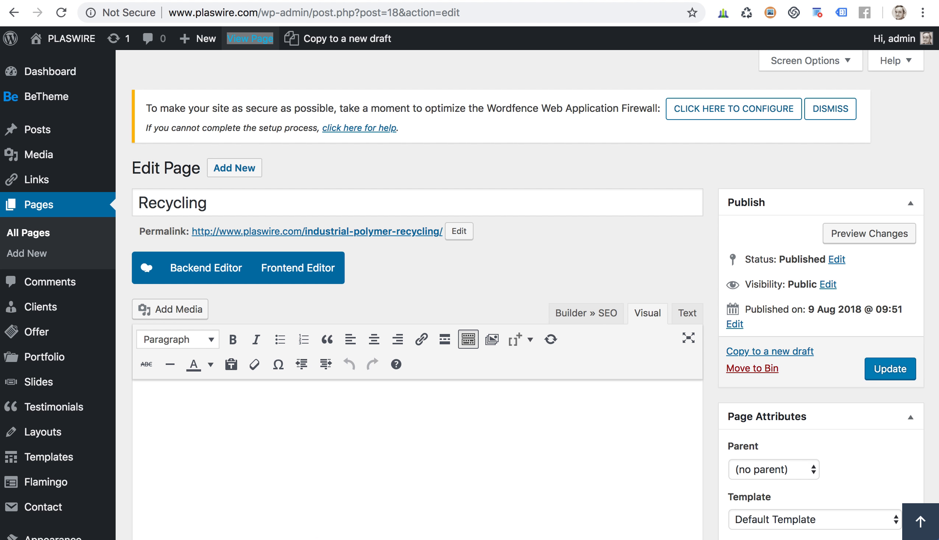
# - Open the settings of the image beside the Agglomeration column and compare it with the picture on the live Recycling page
pyautogui.scroll(-7, 466, 276)
pyautogui.scroll(-20, 466, 278)
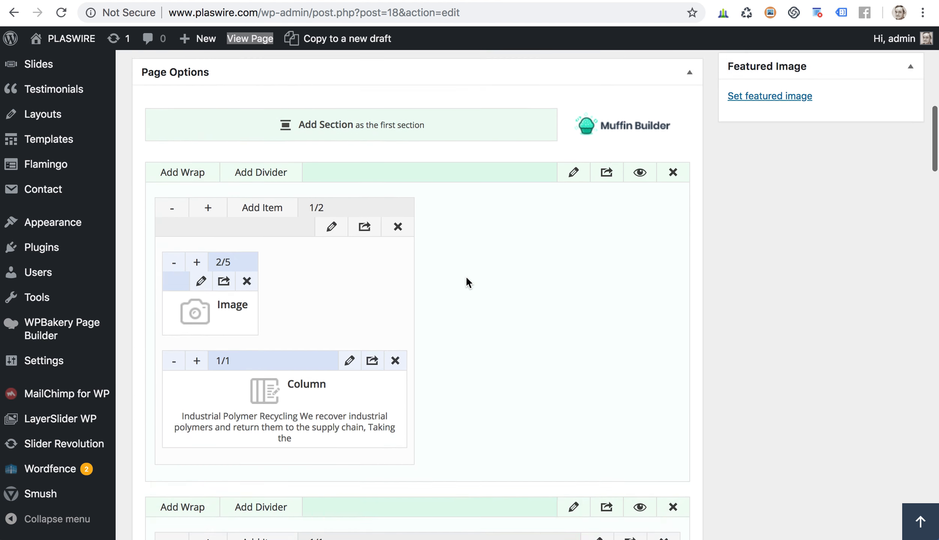
pyautogui.scroll(-2, 466, 276)
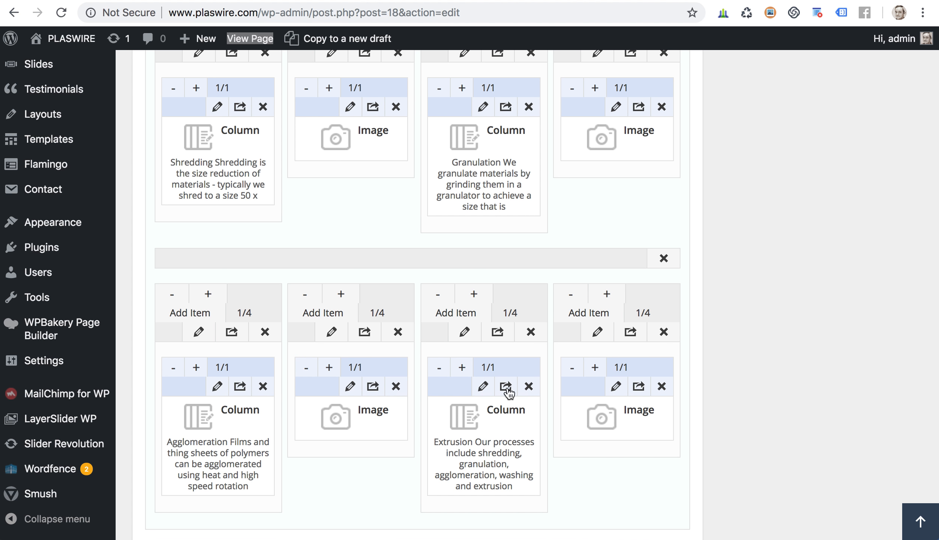
pyautogui.click(167, 448)
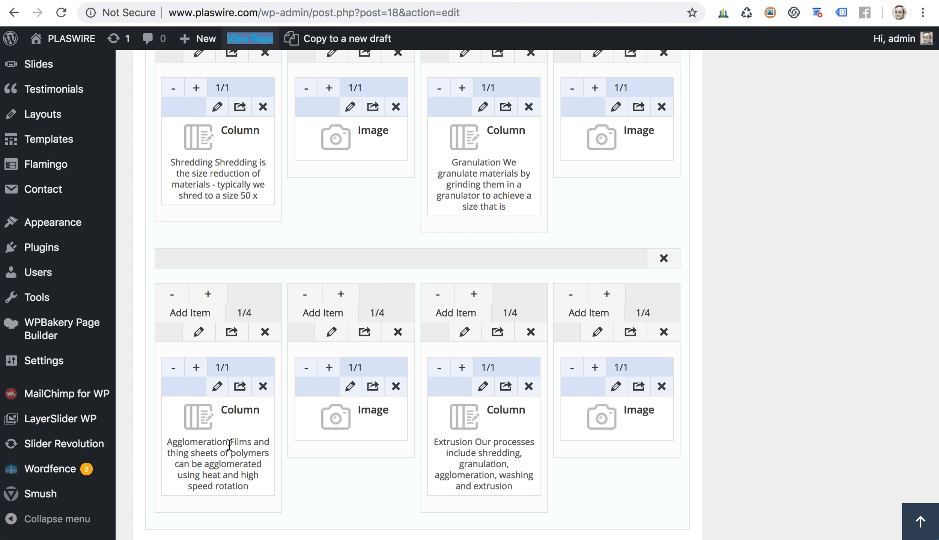
pyautogui.click(351, 386)
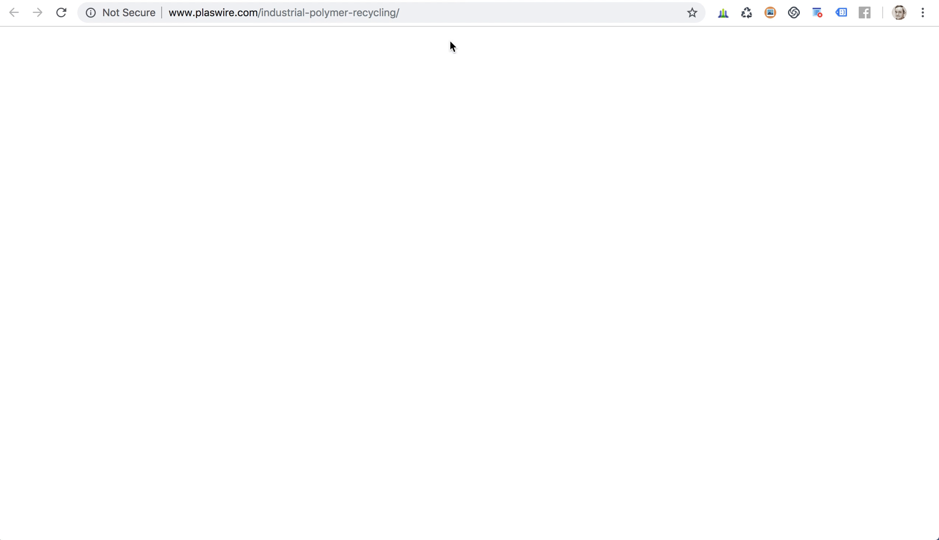
pyautogui.scroll(-10, 363, 348)
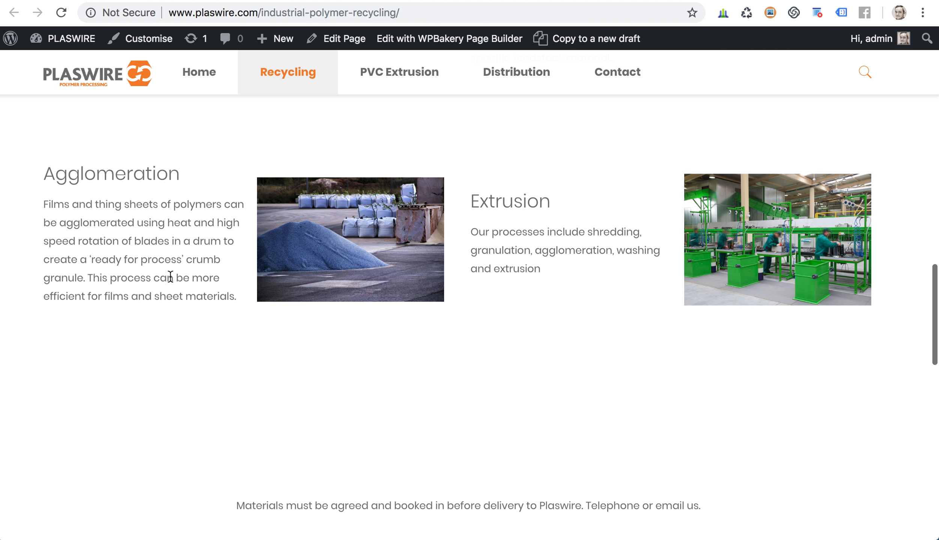
pyautogui.click(337, 38)
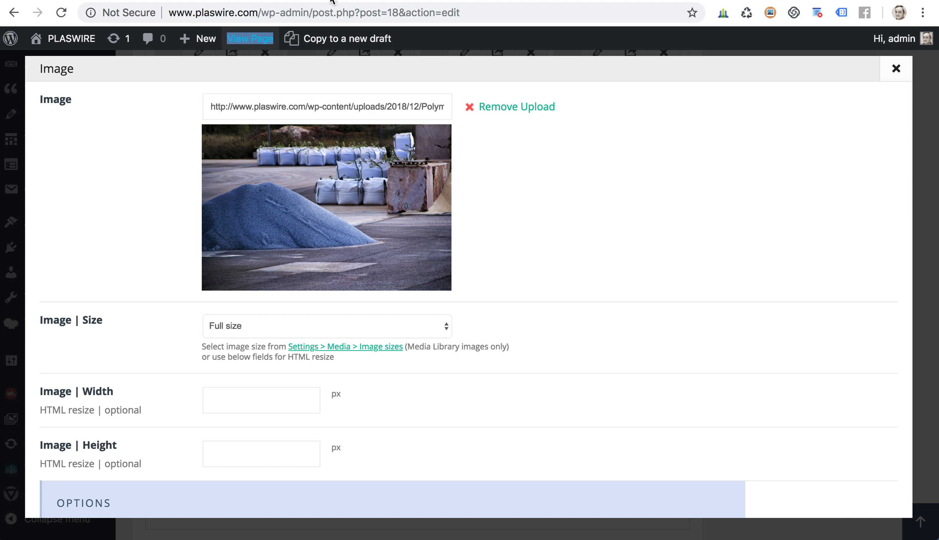
# - Replace the Agglomeration image with the grey granulate picture from the media library and save the image item
pyautogui.click(487, 106)
pyautogui.click(511, 116)
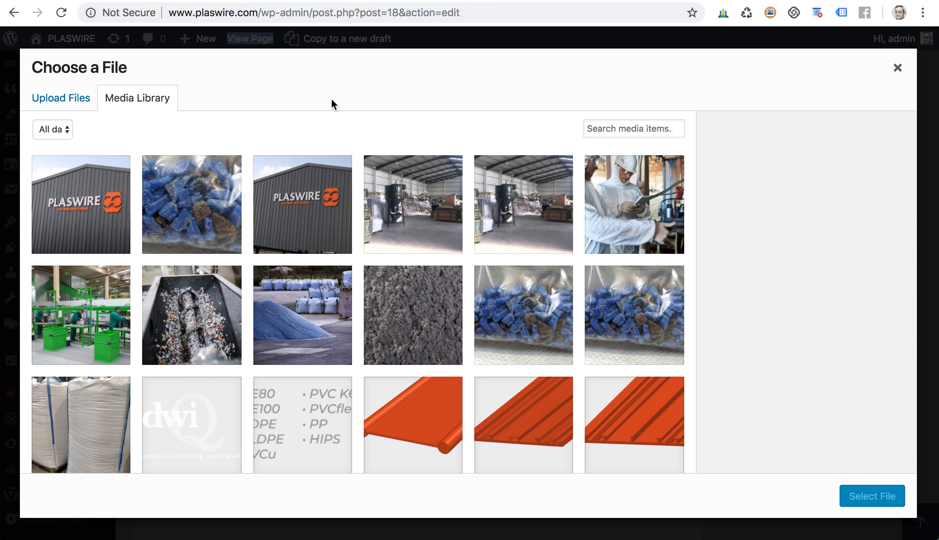
pyautogui.click(421, 313)
pyautogui.click(871, 498)
pyautogui.scroll(-15, 775, 256)
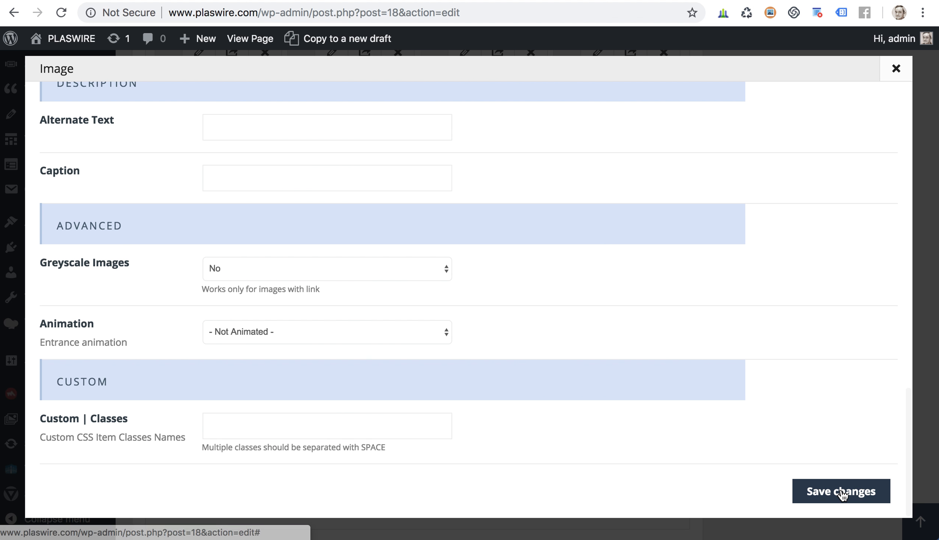
pyautogui.click(834, 485)
# - Update the Recycling page and reload its live view to check the Agglomeration image
pyautogui.scroll(20, 778, 237)
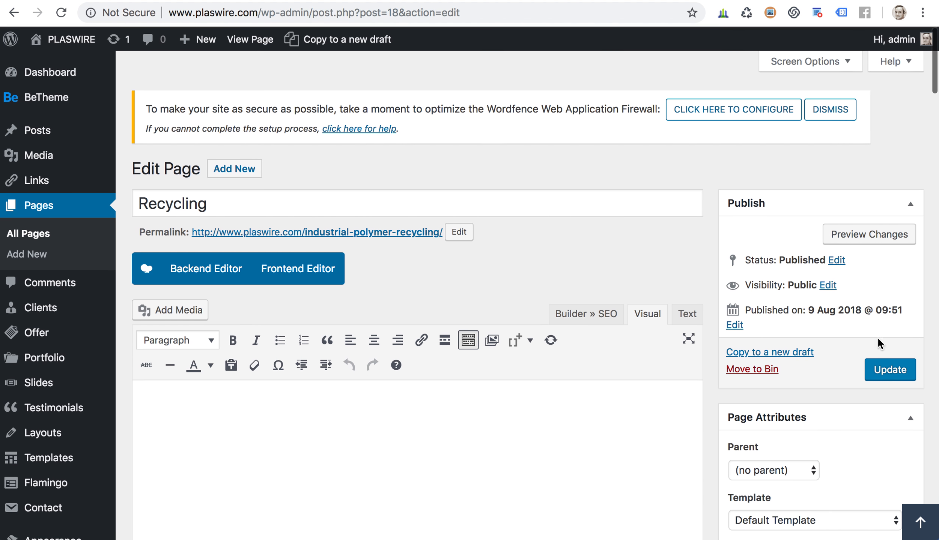
pyautogui.click(887, 368)
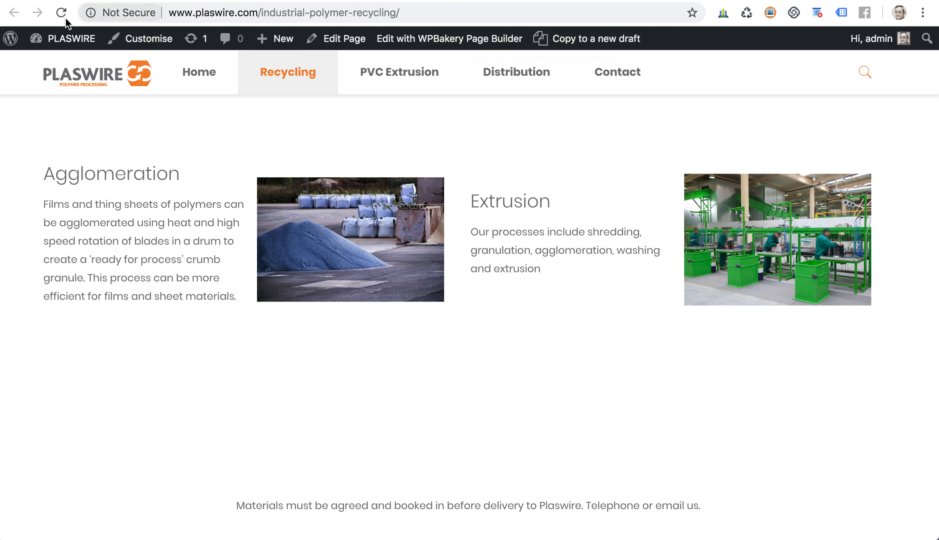
pyautogui.click(58, 17)
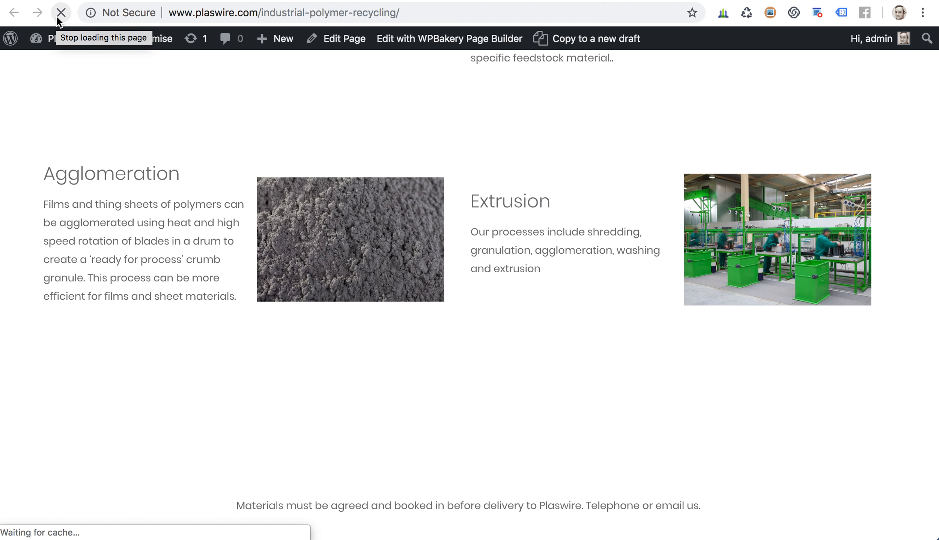
pyautogui.scroll(6, 428, 224)
pyautogui.scroll(-2, 465, 268)
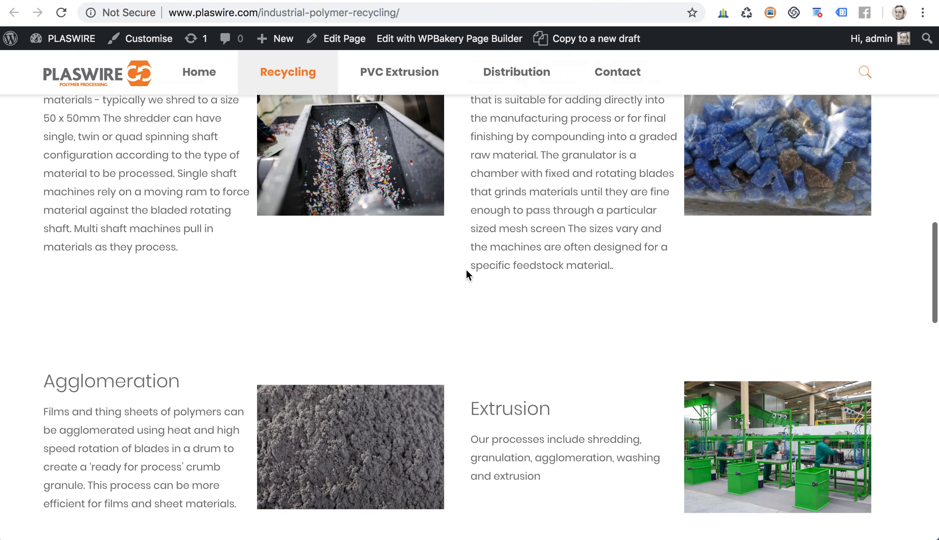
pyautogui.scroll(1, 465, 268)
# - Open the live PVC Extrusion page and highlight the Relative Density value of the Internal Expansion Water Stop
pyautogui.click(403, 78)
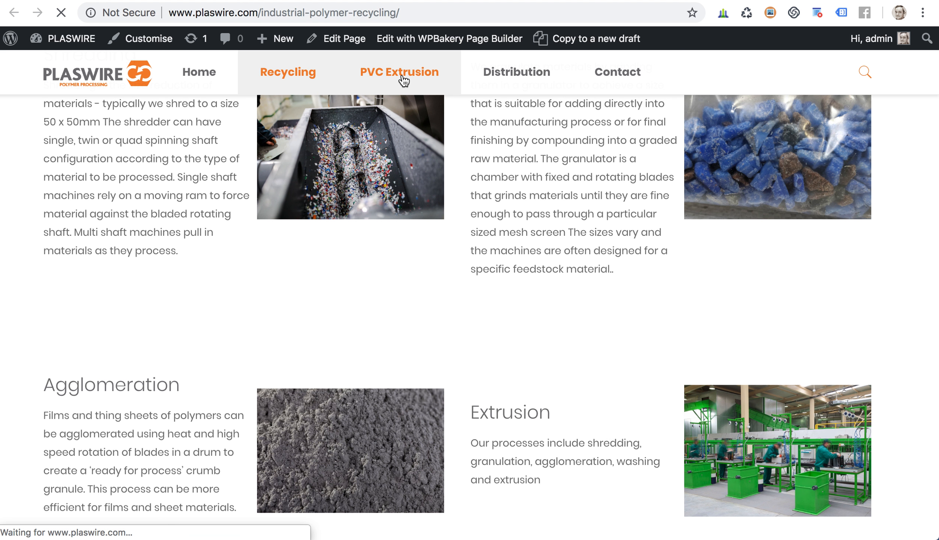
pyautogui.scroll(-10, 532, 282)
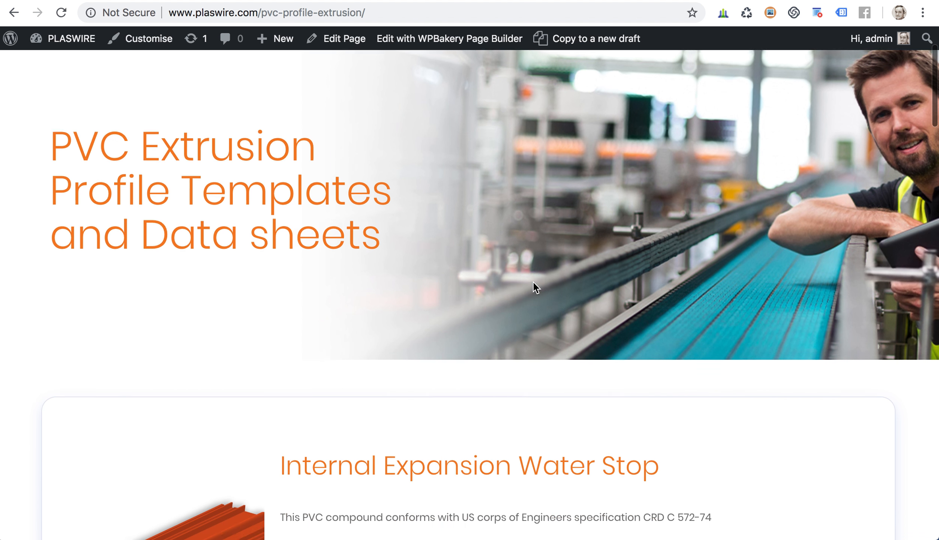
pyautogui.moveTo(334, 391); pyautogui.dragTo(289, 362)
pyautogui.moveTo(283, 327); pyautogui.dragTo(333, 327)
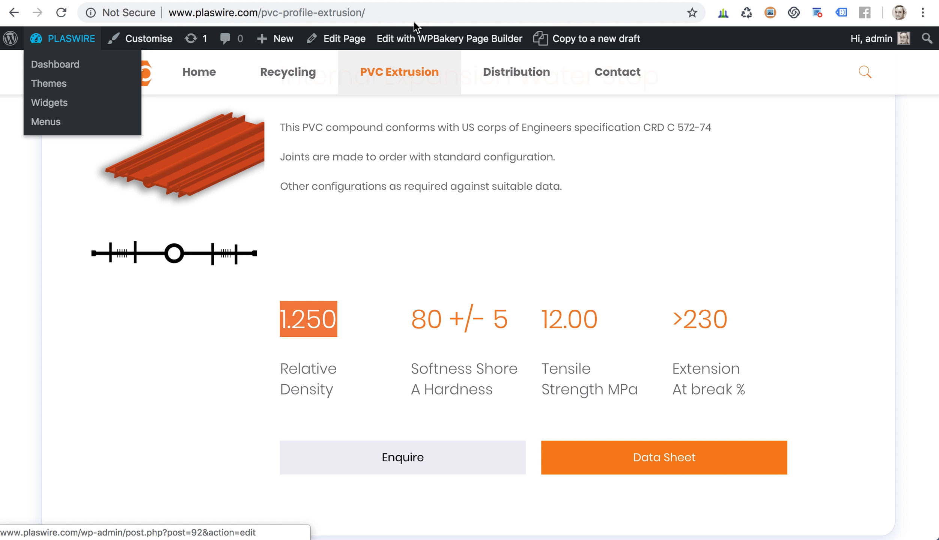
# - Open the PVC Extrusion page for editing and locate the Internal Expansion Water Stop columns in the page builder
pyautogui.click(329, 40)
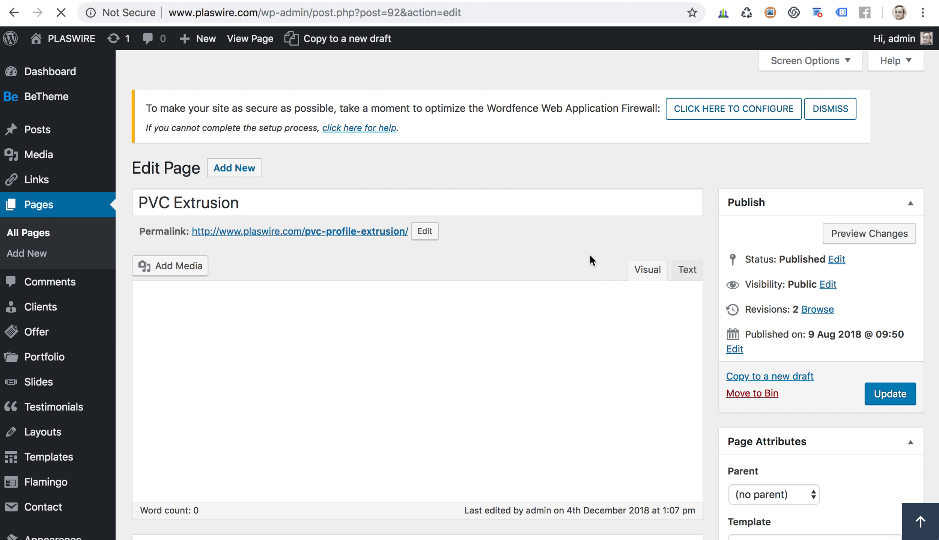
pyautogui.scroll(-10, 714, 278)
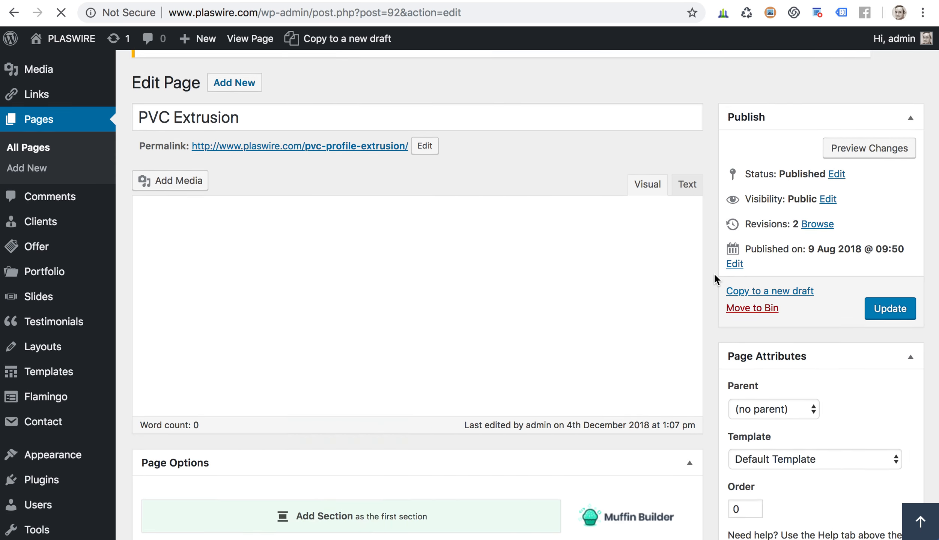
pyautogui.scroll(-7, 714, 275)
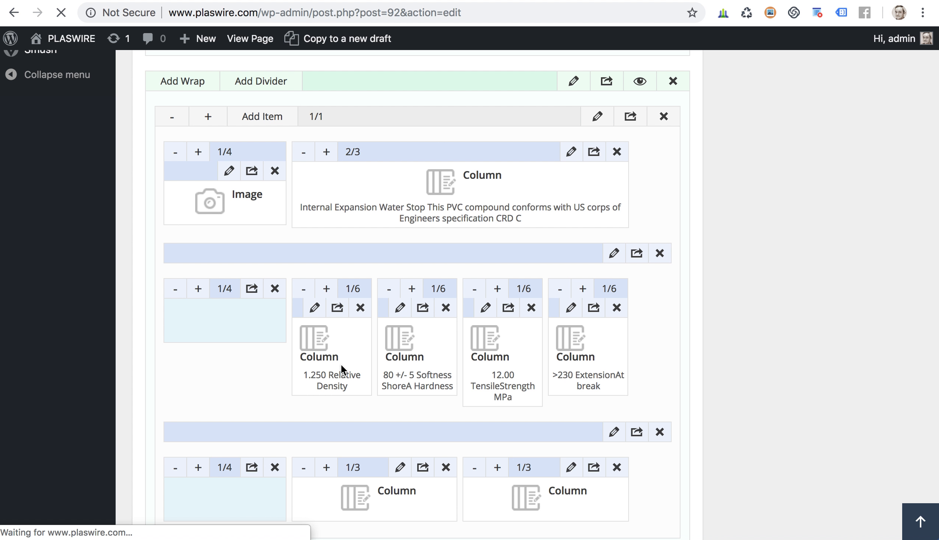
pyautogui.scroll(18, 341, 363)
pyautogui.scroll(-12, 341, 363)
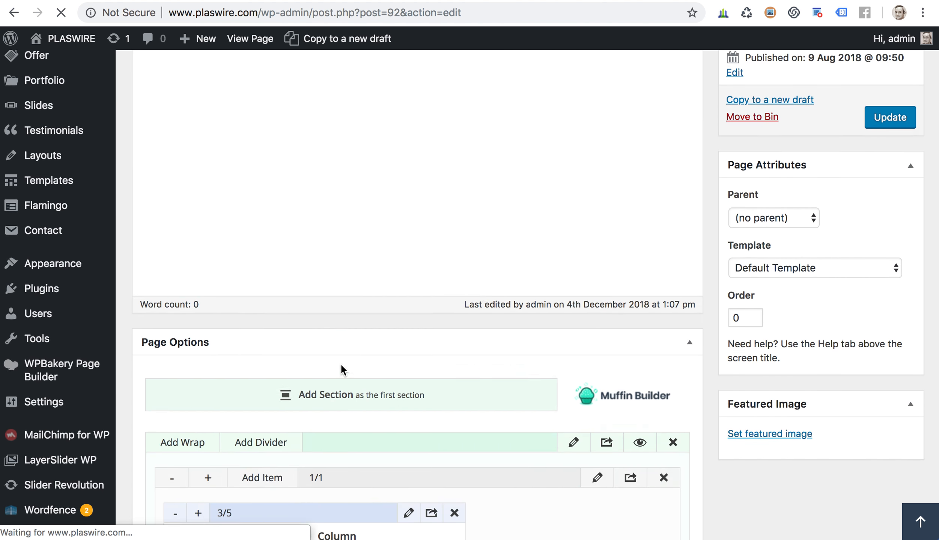
pyautogui.scroll(10, 340, 363)
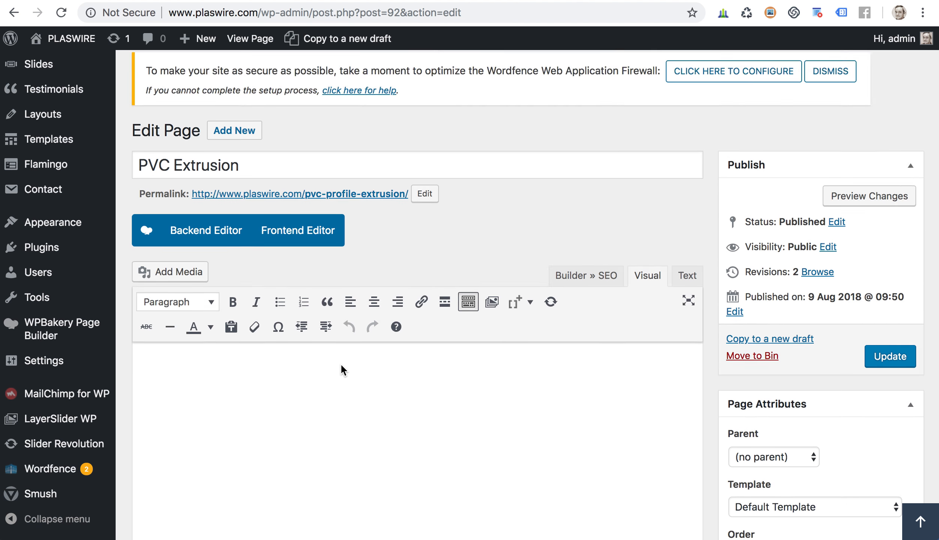
pyautogui.scroll(-12, 341, 363)
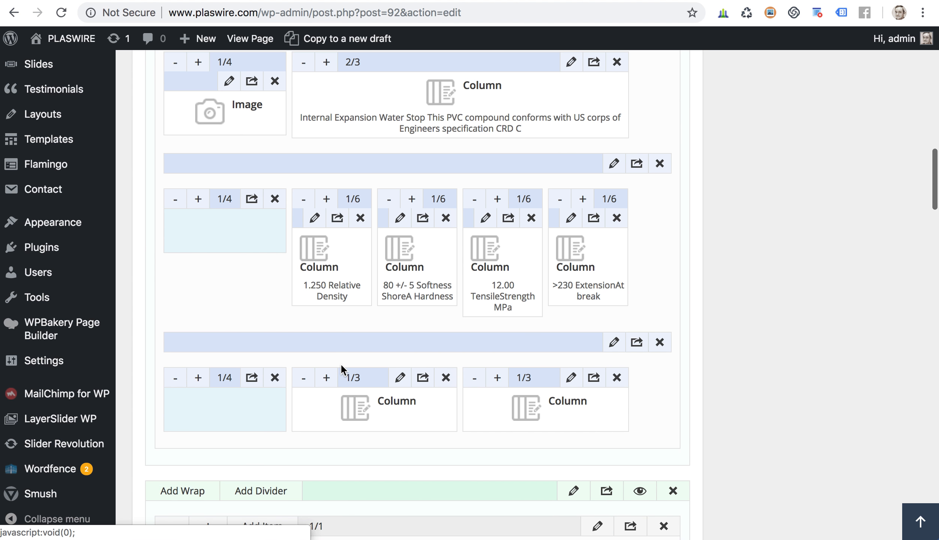
# - Set the Internal Expansion Water Stop's Relative Density to 1.50 in its column content and save the item
pyautogui.click(313, 221)
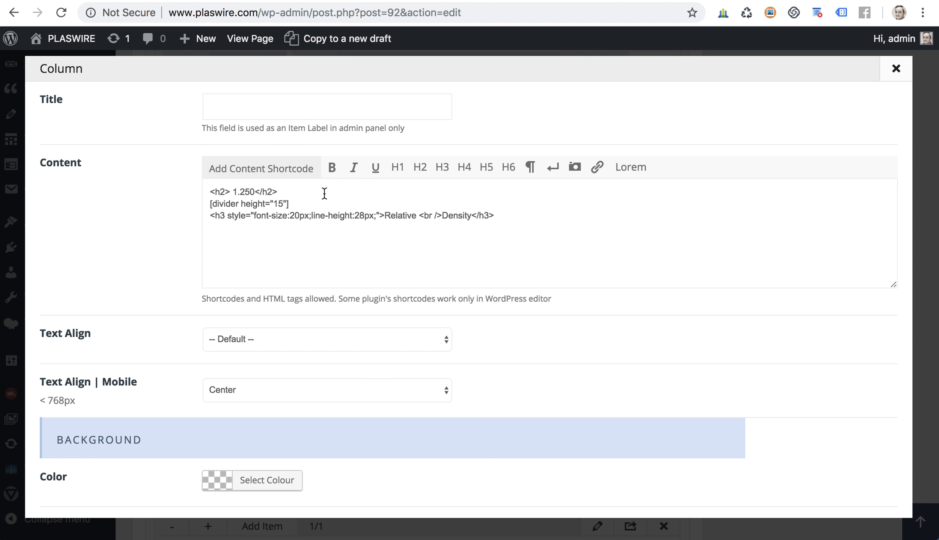
pyautogui.moveTo(330, 234); pyautogui.dragTo(211, 191)
pyautogui.click(273, 204)
pyautogui.press('BackSpace')
pyautogui.scroll(-15, 512, 322)
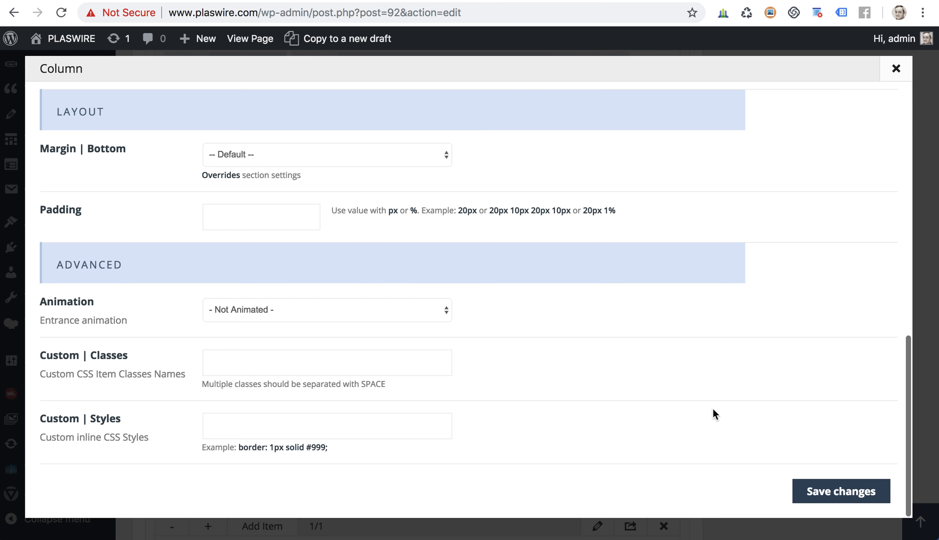
pyautogui.click(816, 492)
# - Update the PVC Extrusion page and check the Relative Density value on its live view in a new tab
pyautogui.scroll(15, 798, 223)
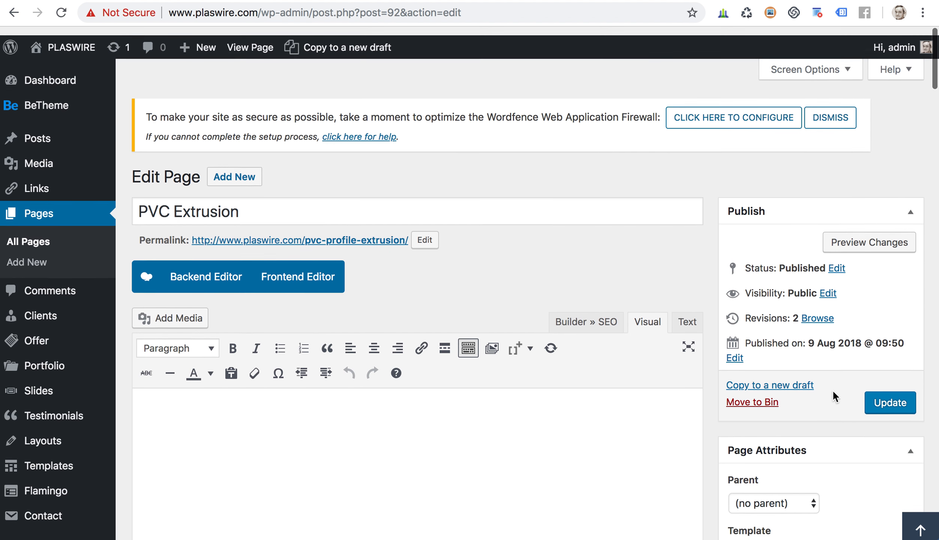
pyautogui.click(876, 395)
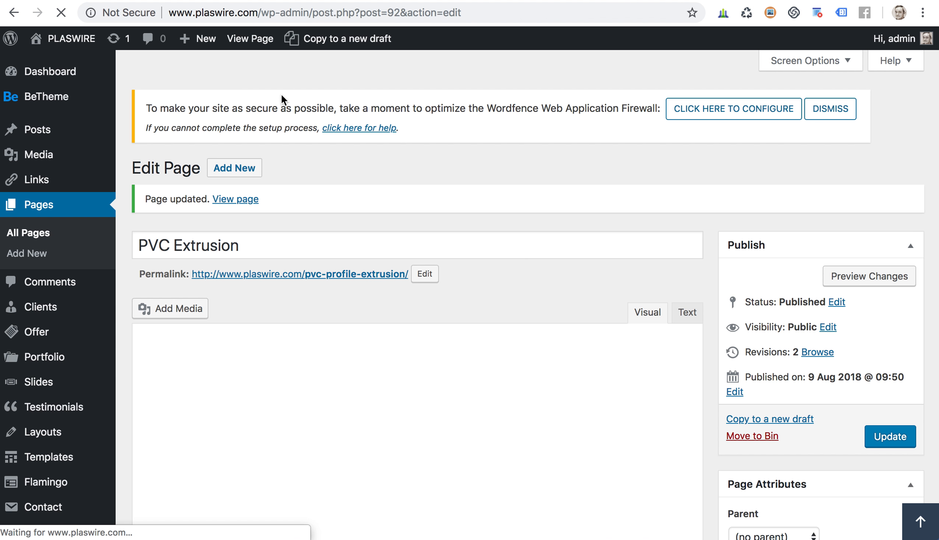
pyautogui.rightClick(247, 199)
pyautogui.click(273, 203)
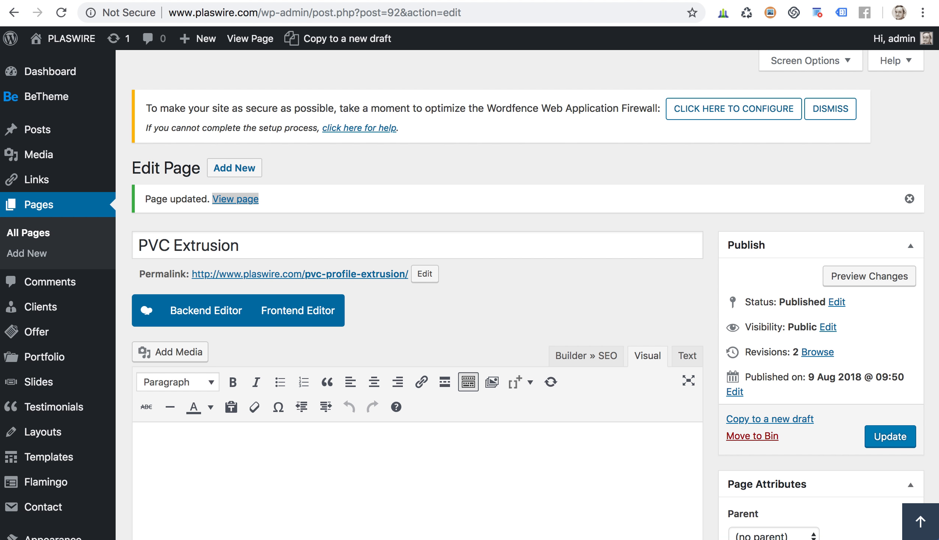
pyautogui.click(293, 0)
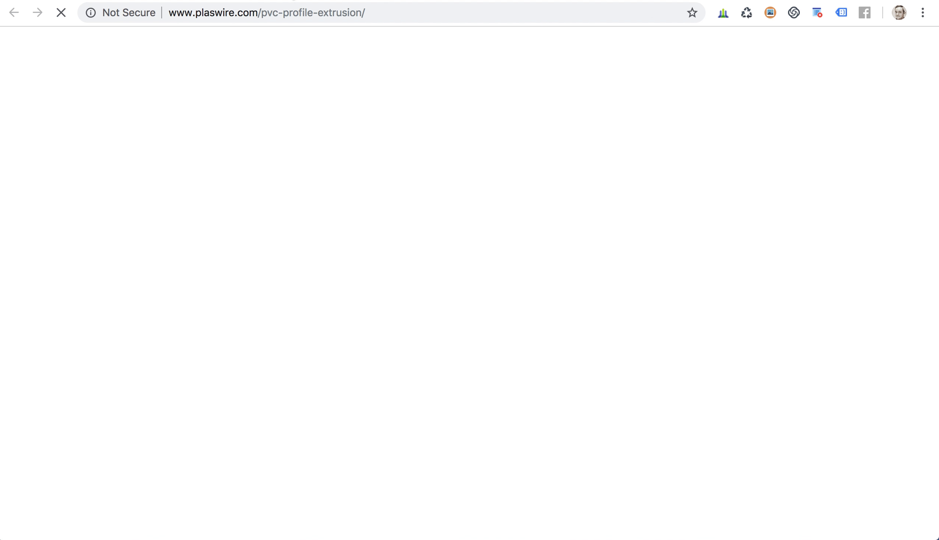
pyautogui.scroll(-10, 518, 297)
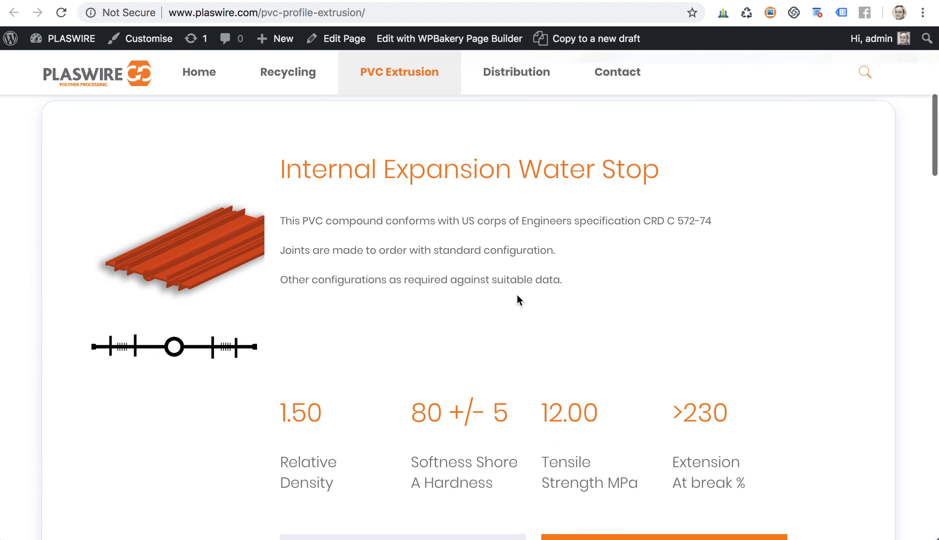
pyautogui.moveTo(323, 368); pyautogui.dragTo(277, 369)
pyautogui.click(334, 390)
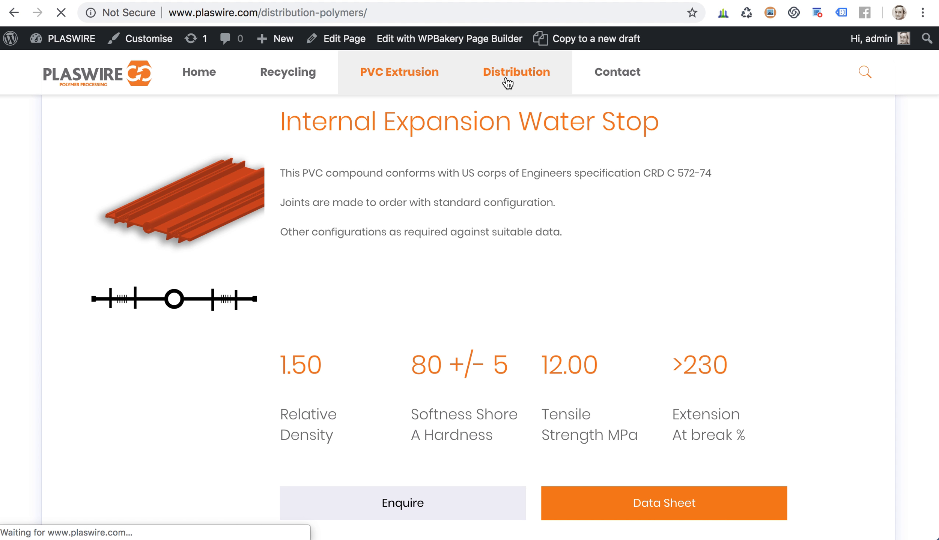
# - Examine the live Distribution page and highlight "30kg" in the UK/European Based text
pyautogui.scroll(-10, 461, 282)
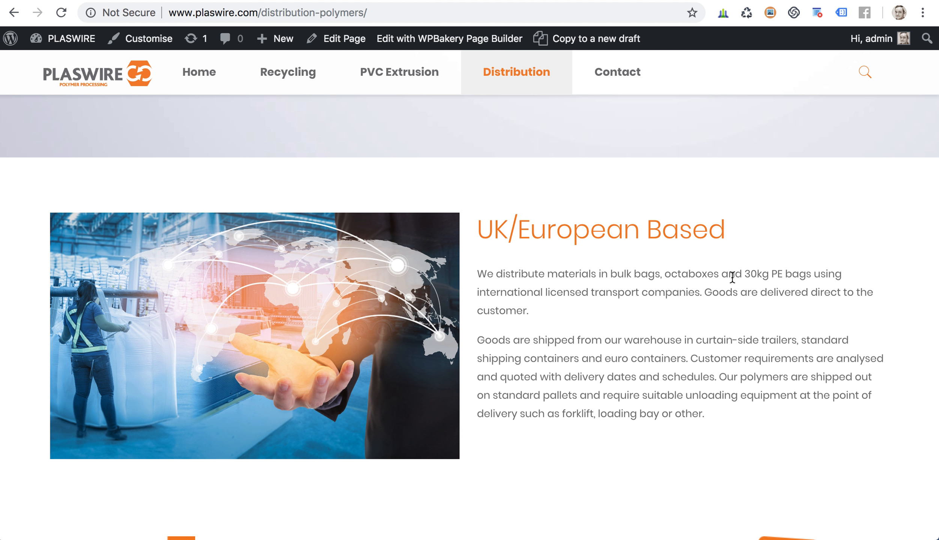
pyautogui.moveTo(746, 278); pyautogui.dragTo(768, 277)
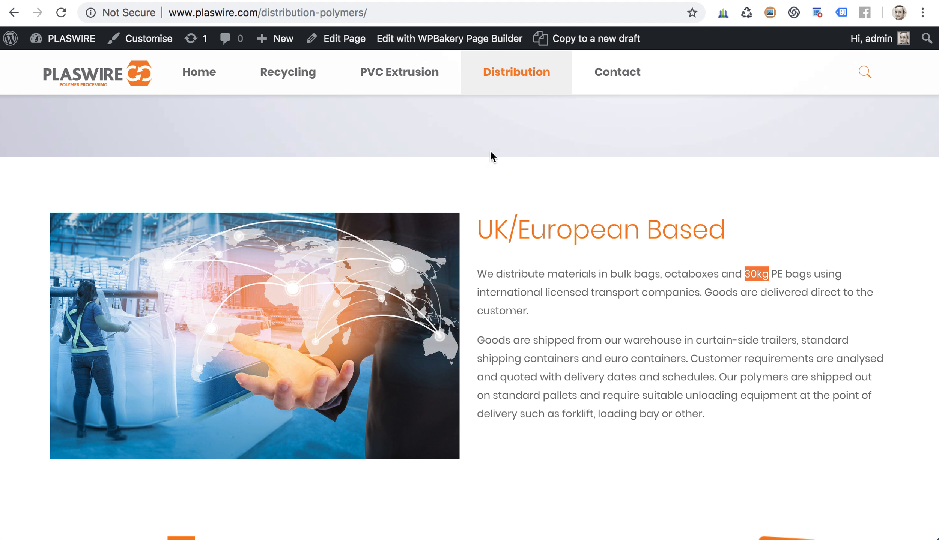
pyautogui.click(654, 230)
# - Open the Distribution page for editing, dismiss the Wordfence firewall notice and locate the UK/European Based column
pyautogui.click(343, 45)
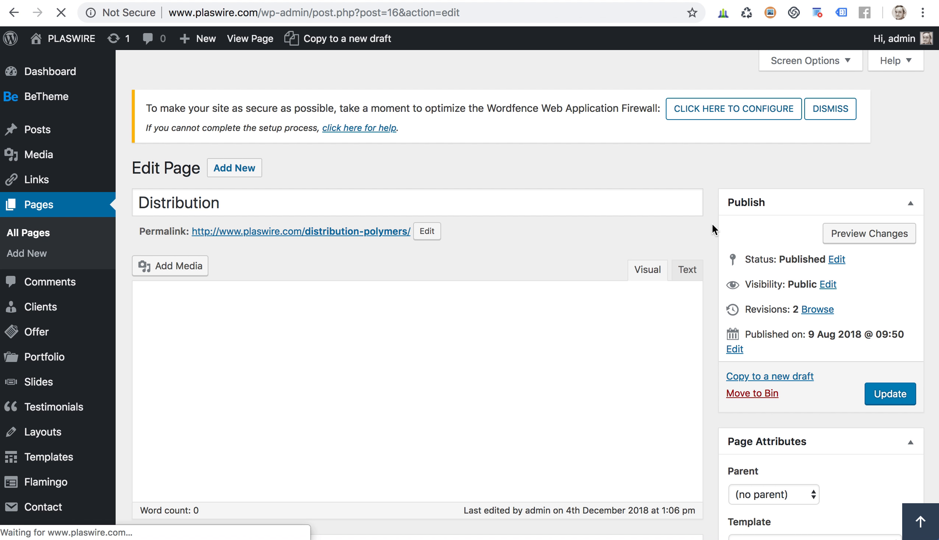
pyautogui.click(834, 110)
pyautogui.scroll(-15, 715, 190)
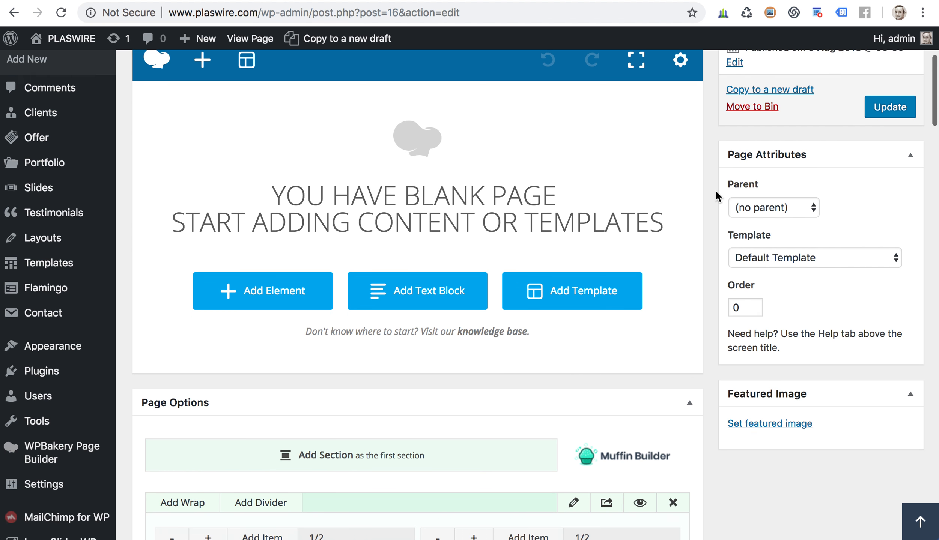
pyautogui.scroll(-13, 715, 190)
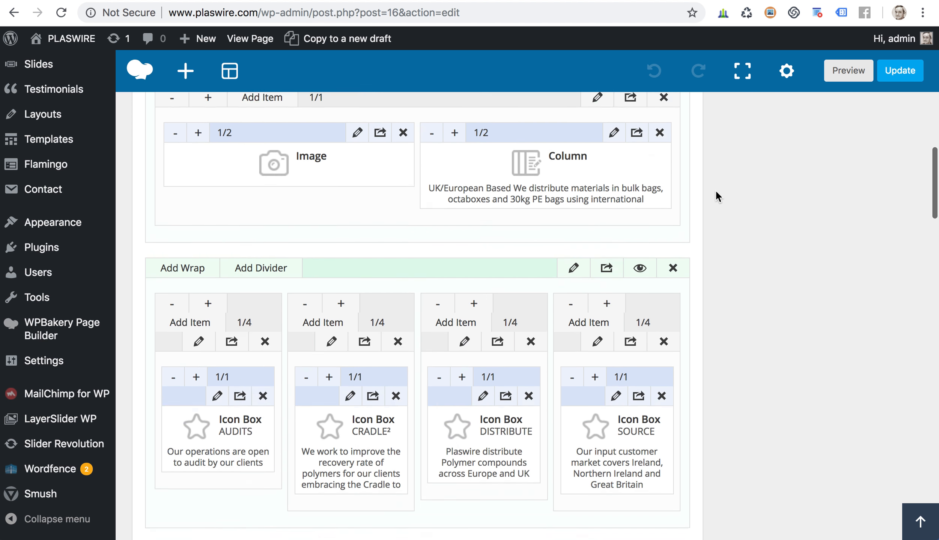
pyautogui.scroll(9, 715, 192)
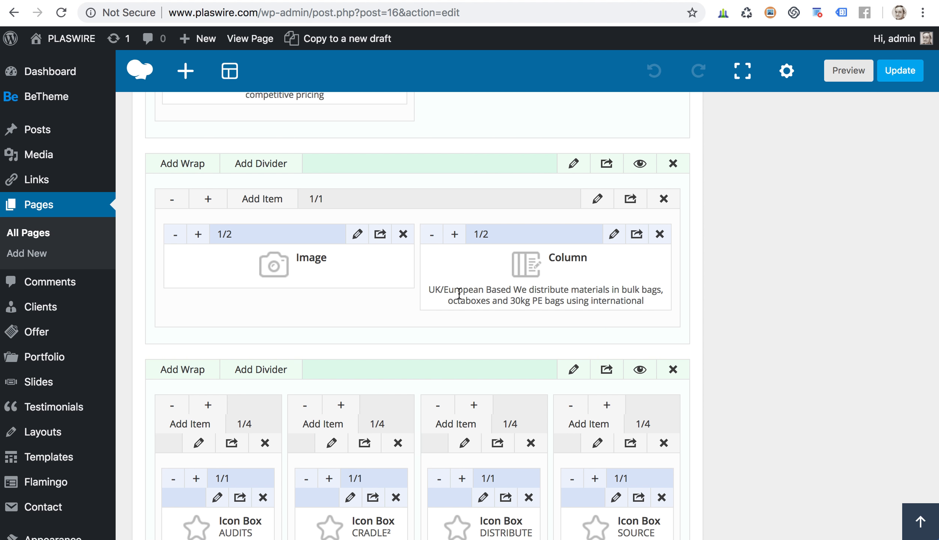
# - Change the PE bag size to 25kg in the UK/European Based column's content and save the item
pyautogui.click(614, 235)
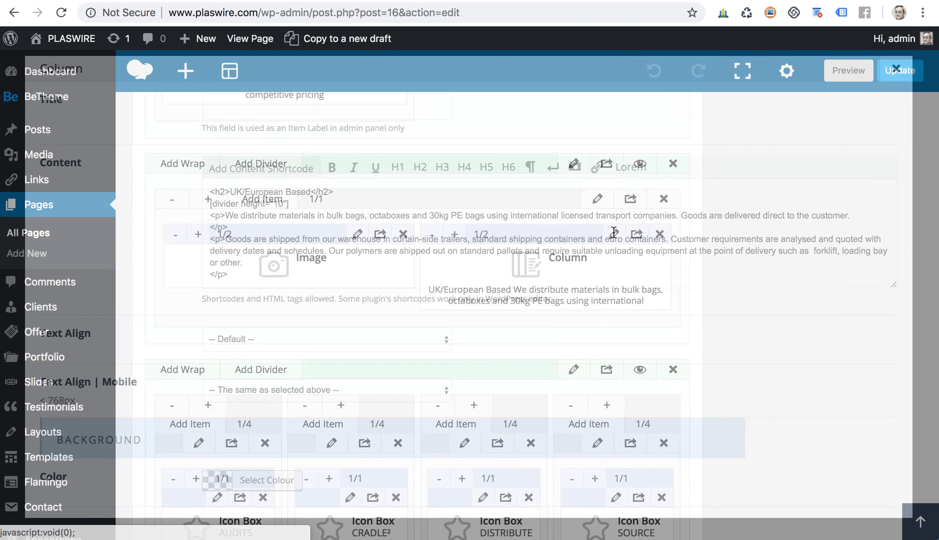
pyautogui.click(437, 216)
pyautogui.press('BackSpace')
pyautogui.press('BackSpace')
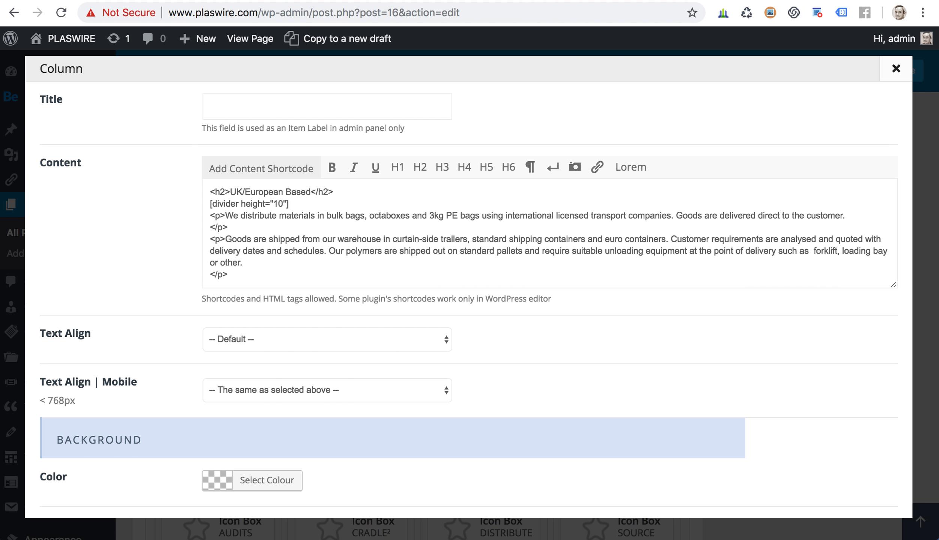
pyautogui.write('25')
pyautogui.scroll(-10, 592, 312)
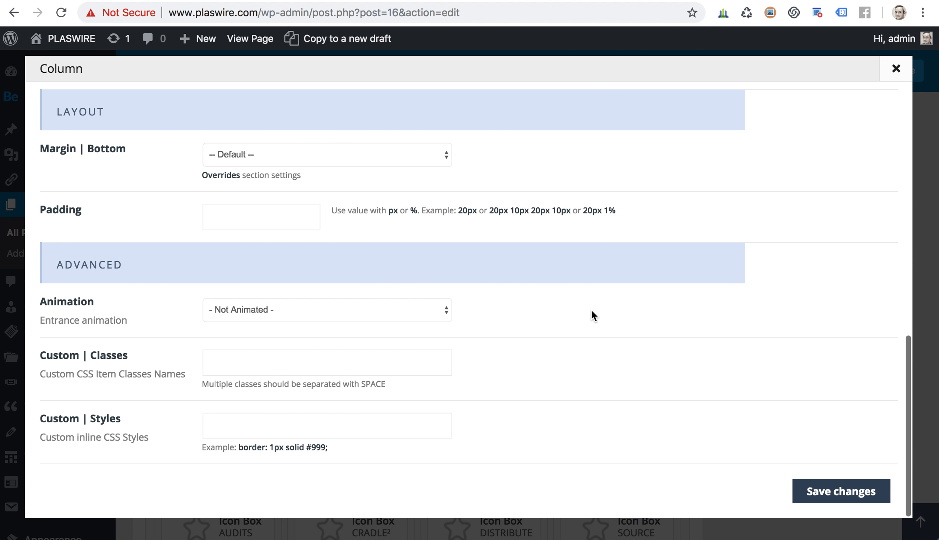
pyautogui.click(825, 493)
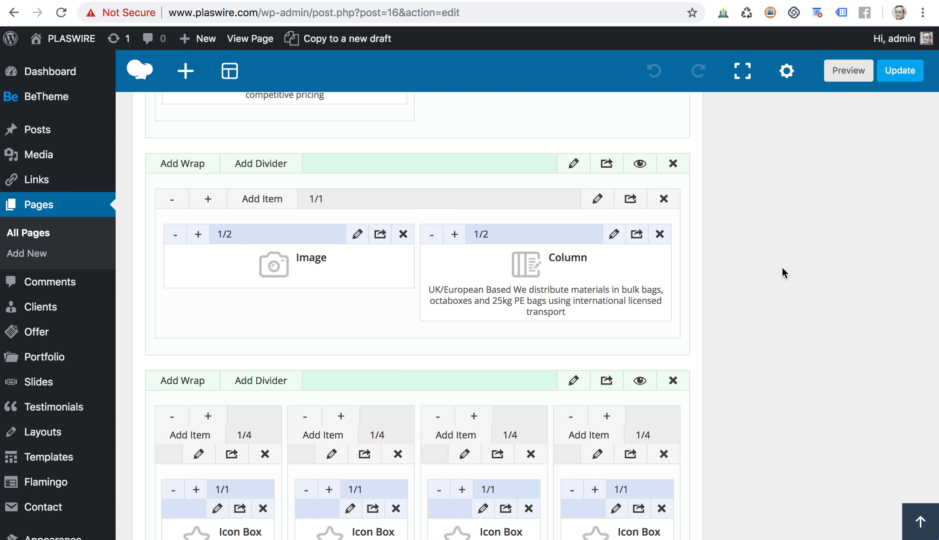
# - Update the Distribution page and check the PE bag size in the UK/European Based text on its live view
pyautogui.scroll(20, 782, 267)
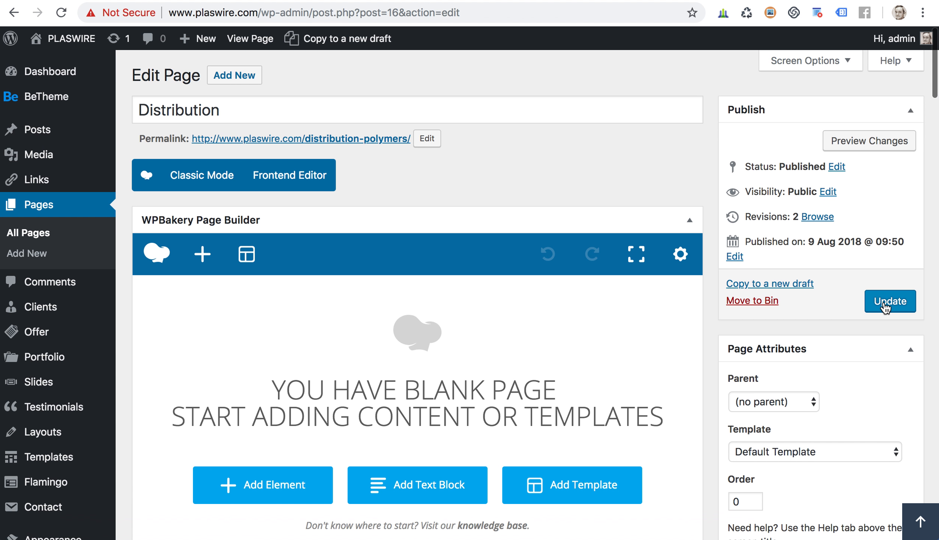
pyautogui.click(884, 302)
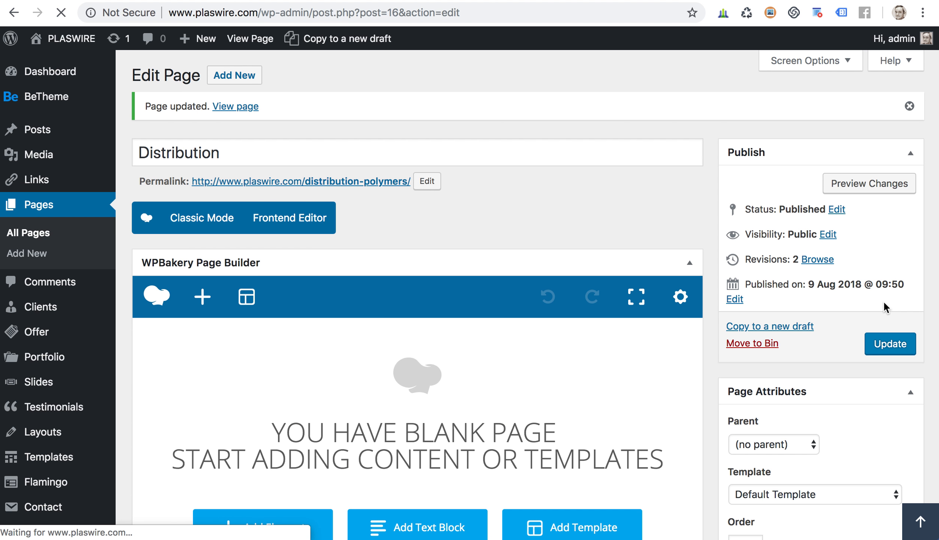
pyautogui.click(249, 107)
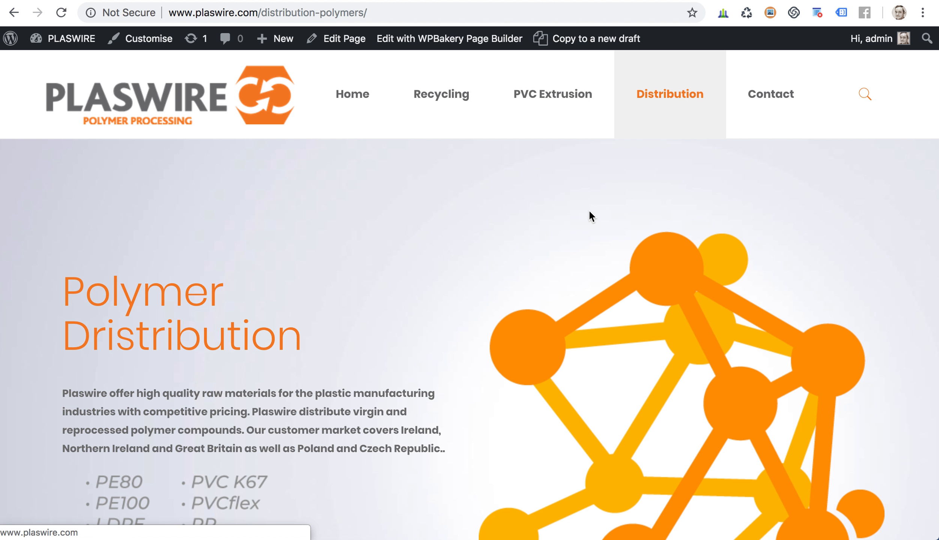
pyautogui.scroll(-5, 589, 212)
pyautogui.scroll(-5, 589, 209)
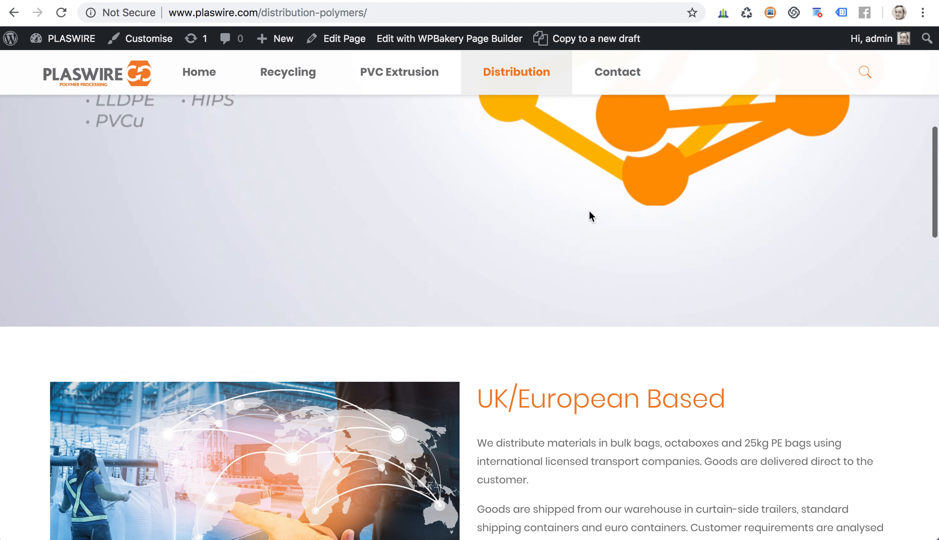
pyautogui.scroll(10, 588, 205)
pyautogui.scroll(-10, 367, 381)
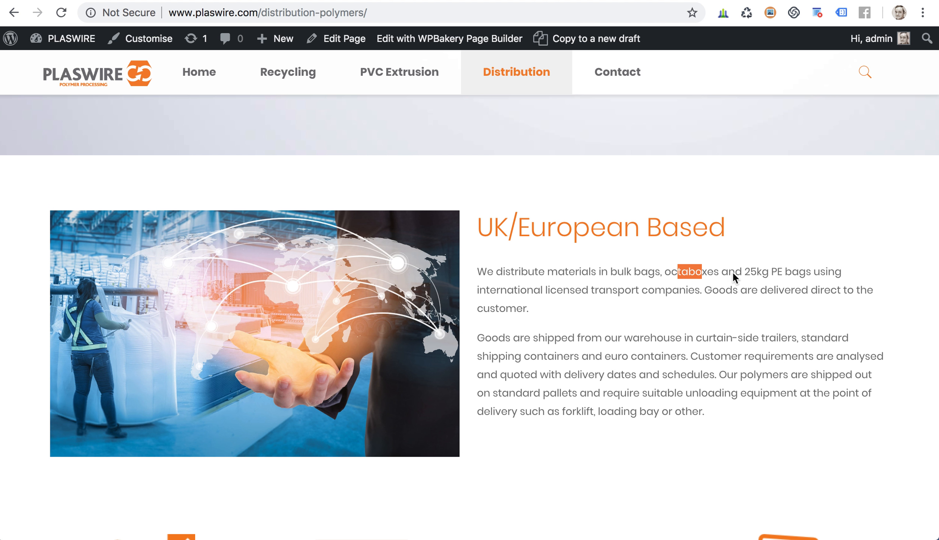
# - Examine the rest of the live Distribution page, including the icon boxes and the contact and free audit sections
pyautogui.scroll(-8, 758, 311)
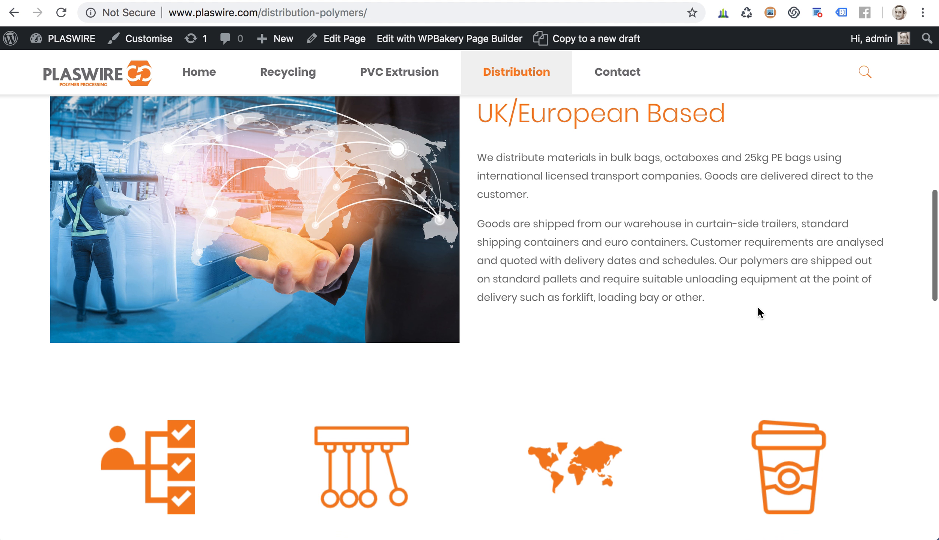
pyautogui.scroll(-5, 757, 306)
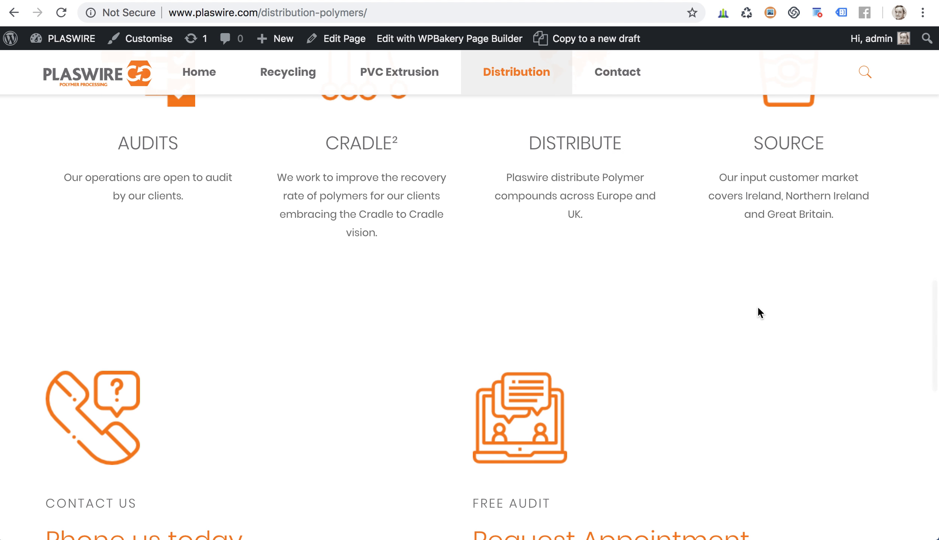
pyautogui.scroll(2, 785, 224)
pyautogui.scroll(-5, 302, 309)
pyautogui.scroll(8, 303, 310)
pyautogui.scroll(6, 302, 309)
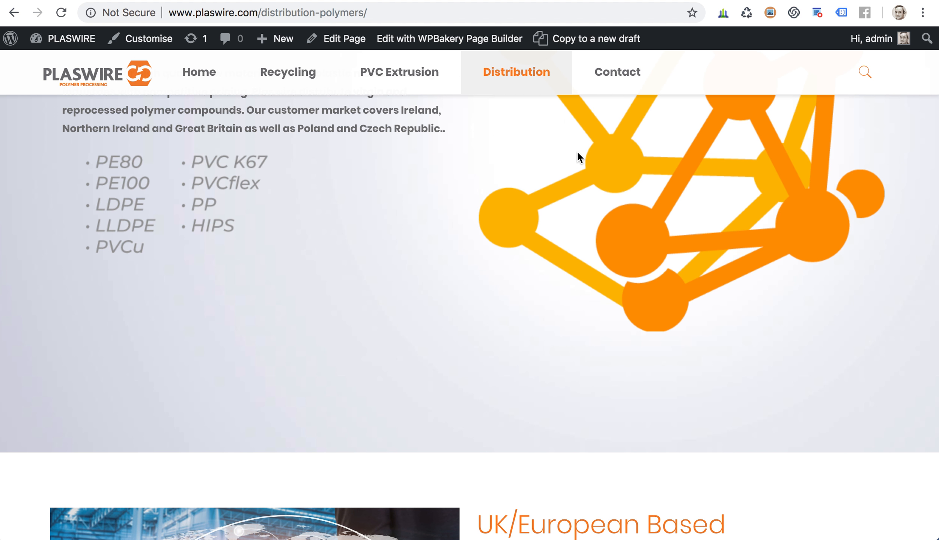
# - Open the live Contact page and examine its introductory text, enquiry form and map
pyautogui.click(610, 78)
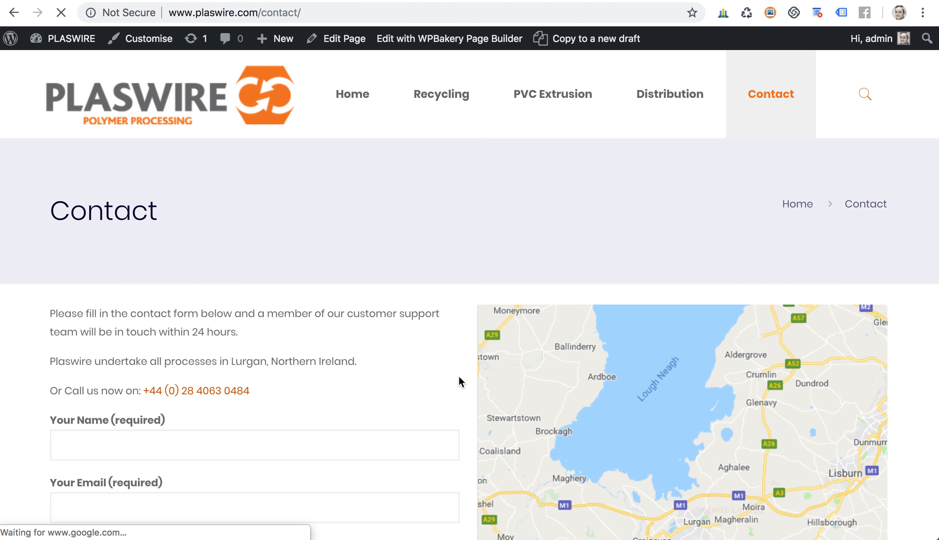
pyautogui.scroll(-5, 461, 382)
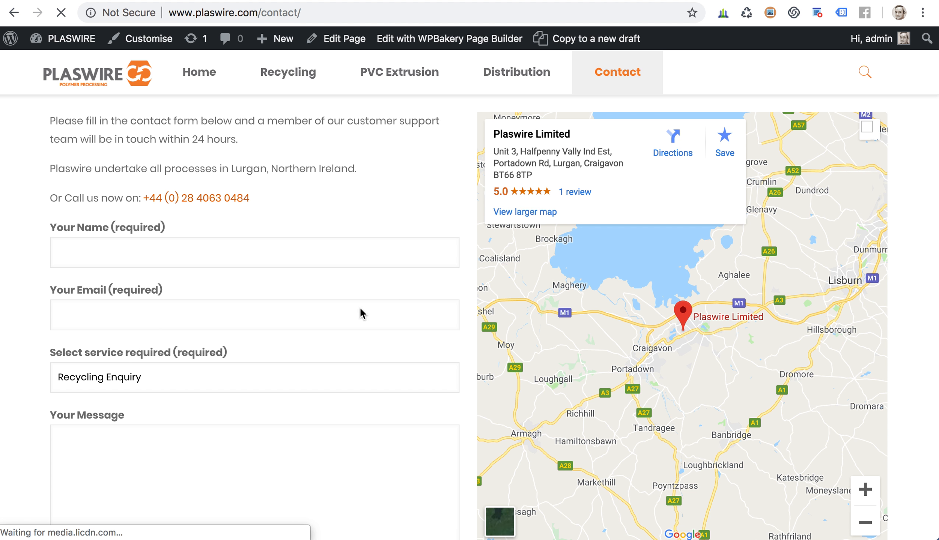
pyautogui.scroll(-3, 291, 399)
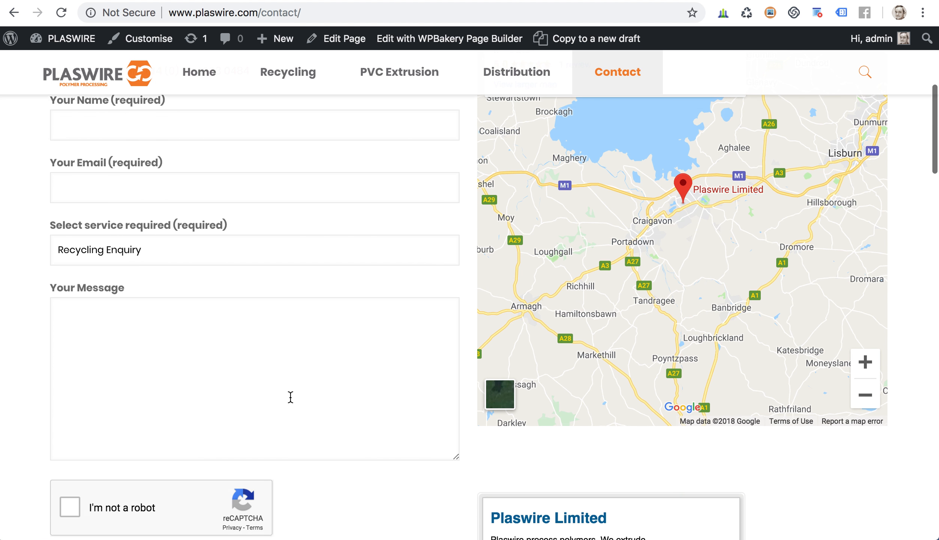
pyautogui.scroll(9, 291, 398)
pyautogui.moveTo(263, 391); pyautogui.dragTo(99, 328)
pyautogui.click(377, 392)
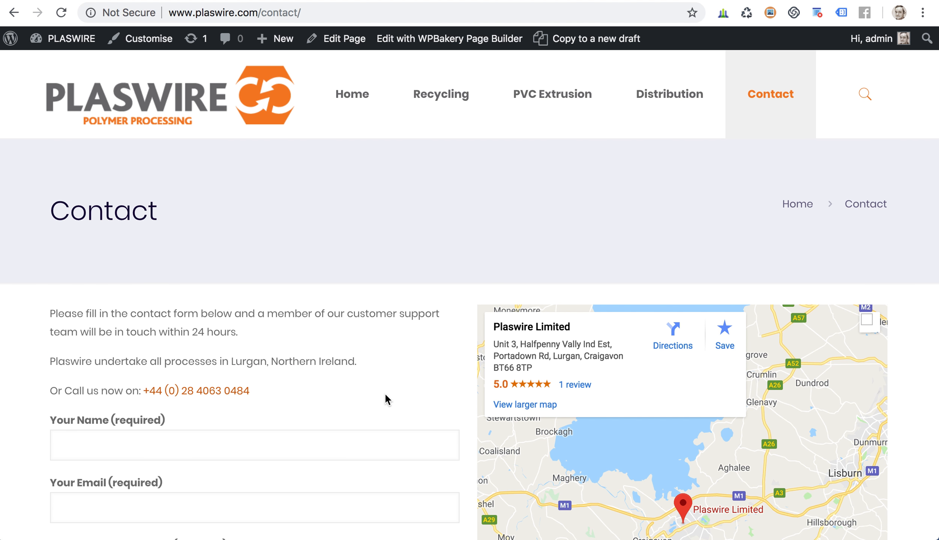
# - Review the Contact page's team sections and footer, then return to the start of the page
pyautogui.scroll(-20, 384, 393)
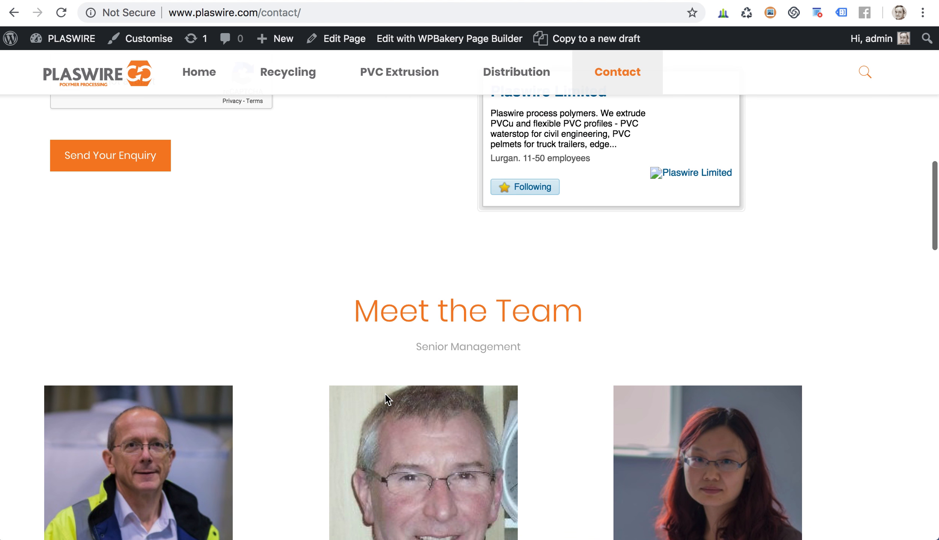
pyautogui.scroll(-20, 385, 394)
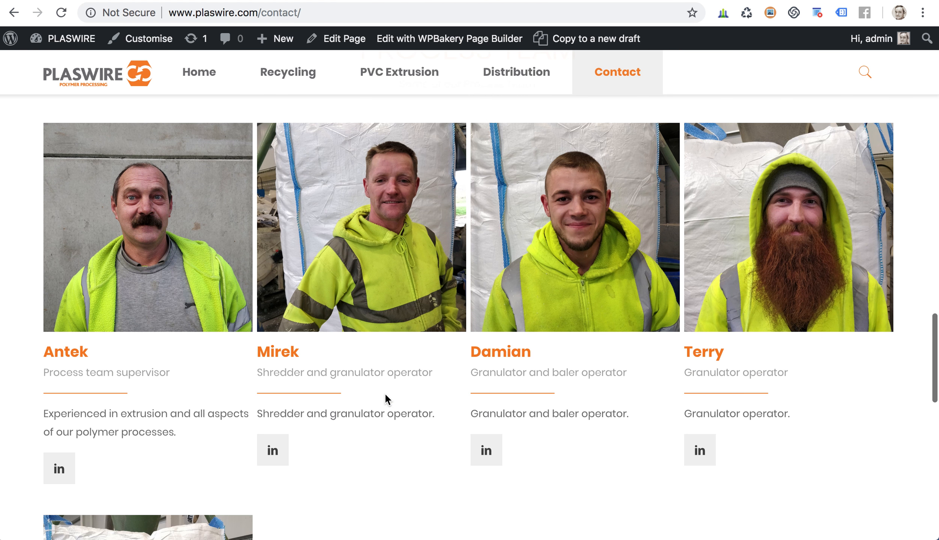
pyautogui.scroll(-15, 385, 399)
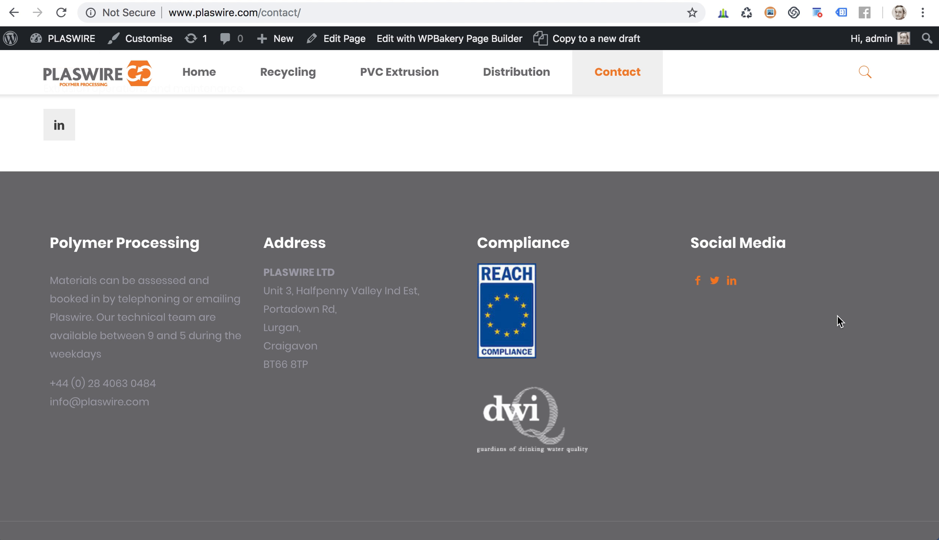
pyautogui.scroll(-2, 837, 316)
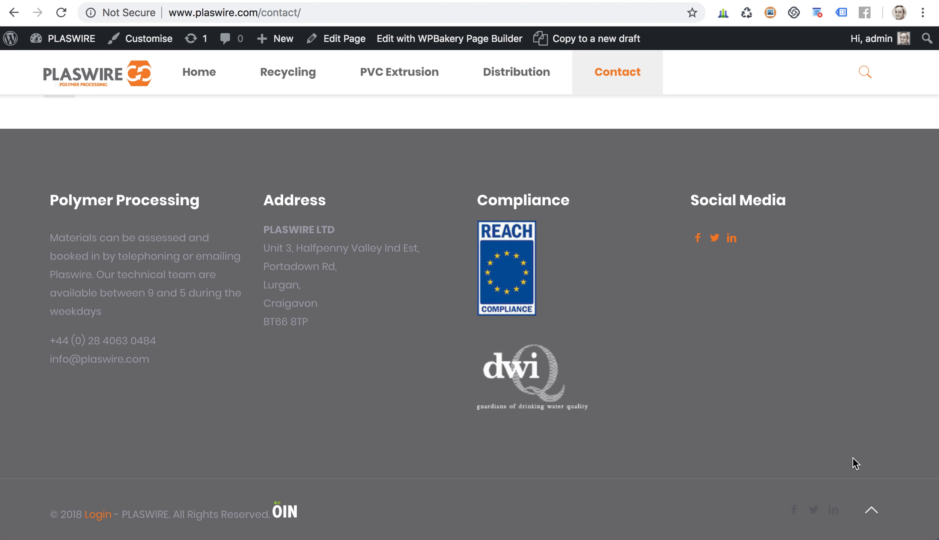
pyautogui.click(871, 512)
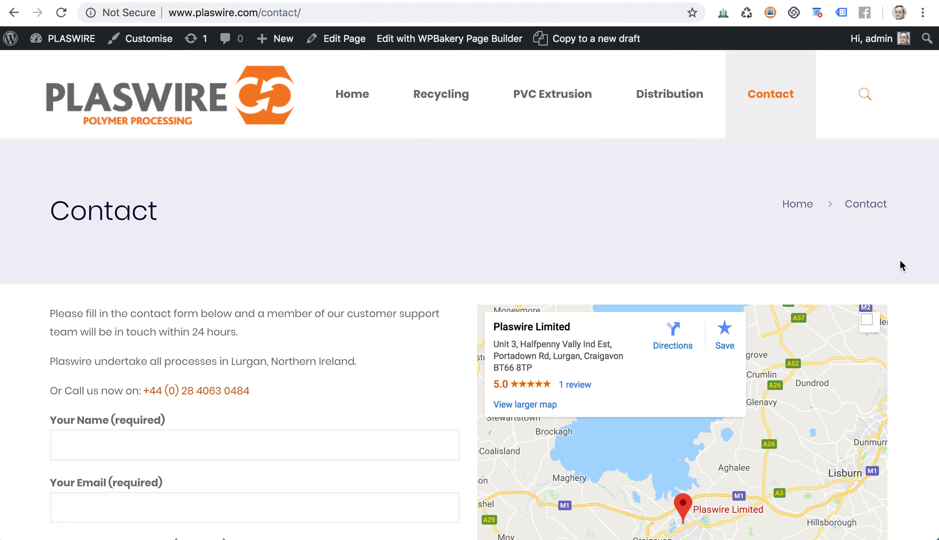
# - Open the live home page and review its slider and polymer recycling sections
pyautogui.click(250, 107)
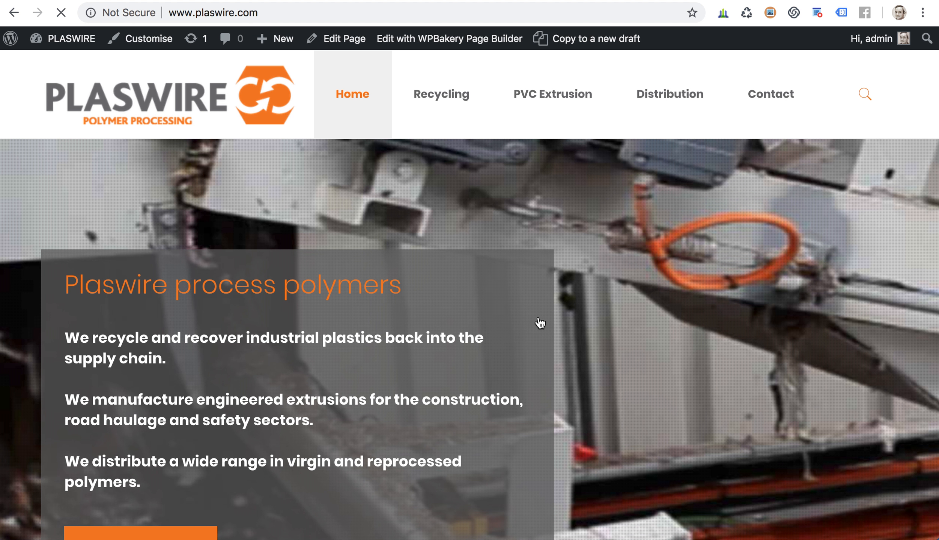
pyautogui.scroll(-5, 539, 322)
pyautogui.scroll(-10, 539, 317)
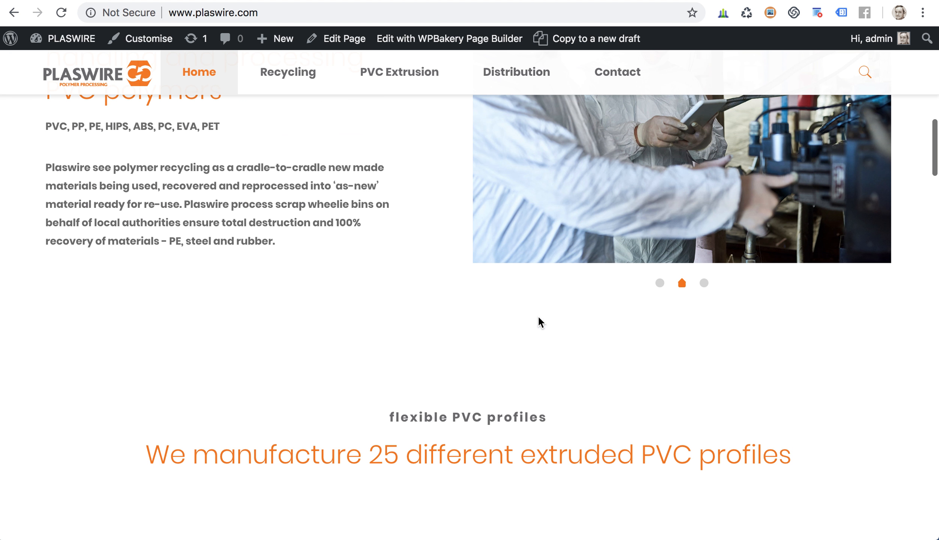